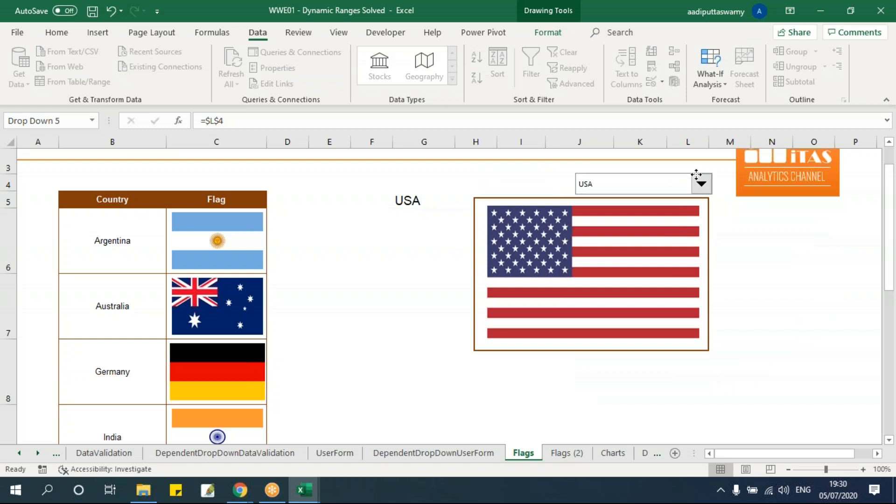
Choose Germany in the country drop-down above the flag picture.
{"action": "left_click", "coordinate": [401, 200]}
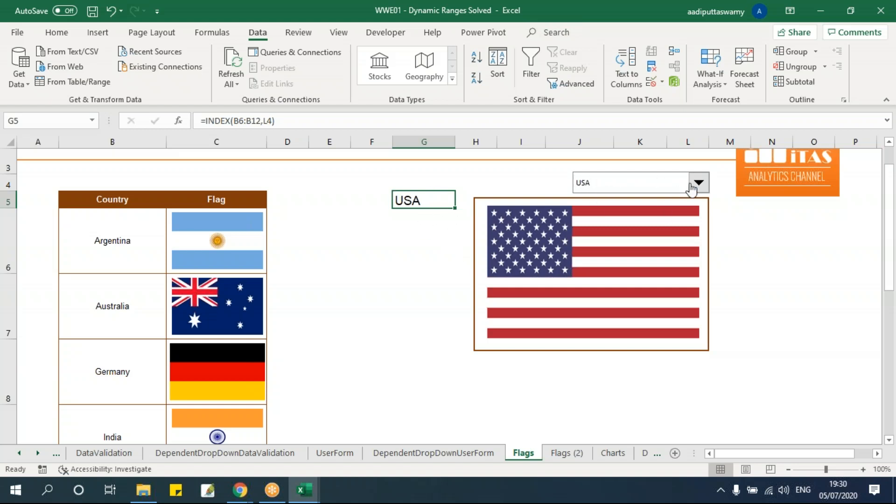
{"action": "left_click", "coordinate": [646, 181]}
{"action": "left_click", "coordinate": [662, 183]}
{"action": "left_click", "coordinate": [665, 186]}
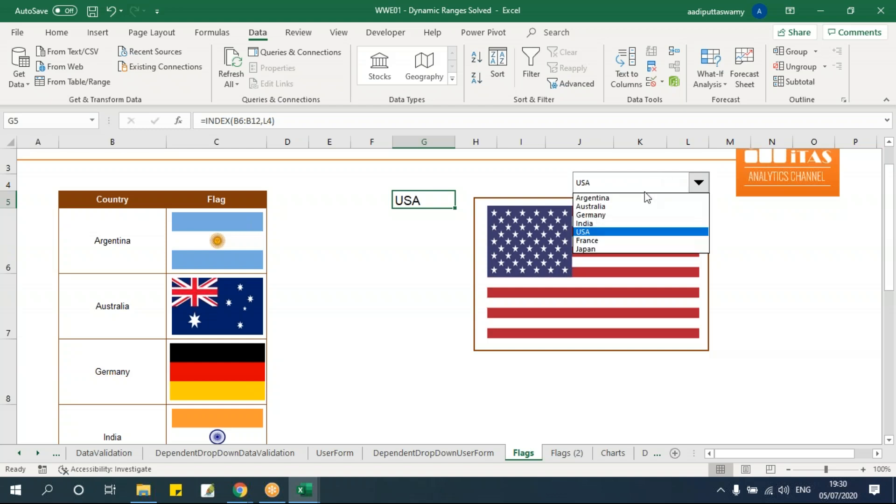
{"action": "left_click", "coordinate": [628, 215]}
{"action": "left_click", "coordinate": [644, 186]}
{"action": "left_click", "coordinate": [632, 215]}
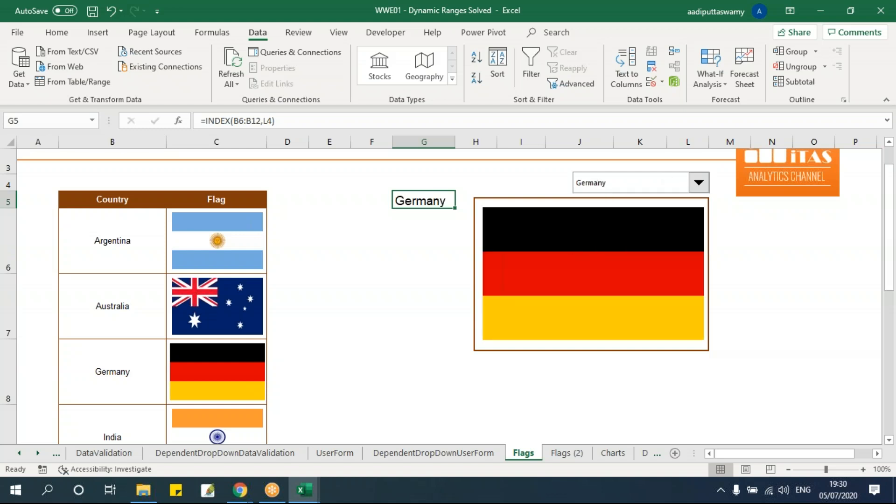
Move the country drop-down onto the upper part of the flag picture and choose Germany.
{"action": "right_click", "coordinate": [648, 176]}
{"action": "left_click_drag", "start_coordinate": [650, 176], "coordinate": [650, 204]}
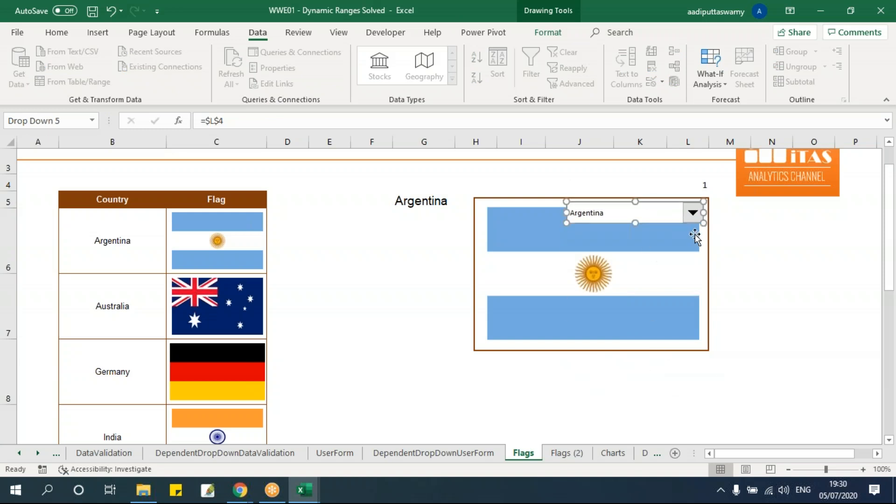
{"action": "left_click", "coordinate": [747, 259]}
{"action": "left_click", "coordinate": [692, 212]}
{"action": "left_click", "coordinate": [657, 242]}
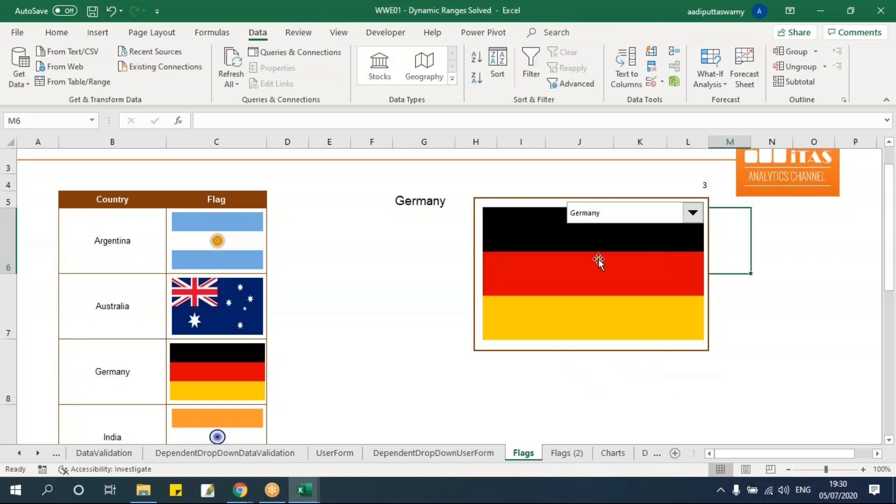
{"action": "left_click", "coordinate": [400, 201]}
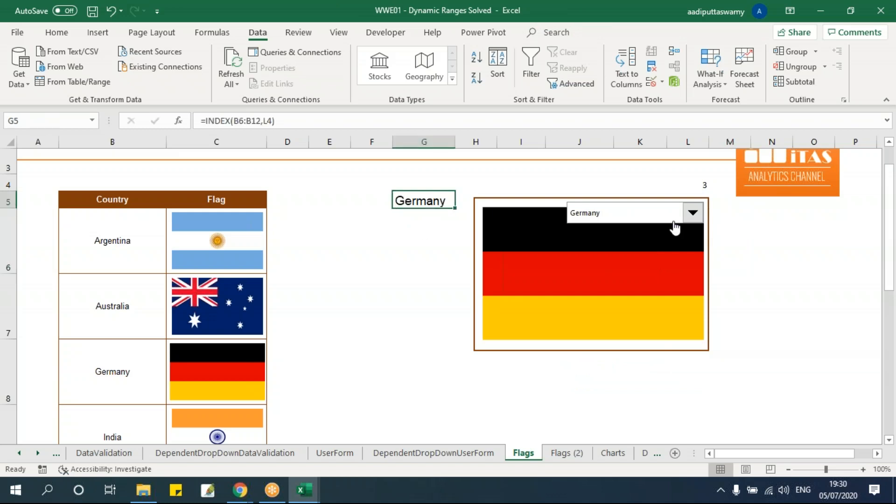
Move the country drop-down just below the lower edge of the flag frame.
{"action": "left_click", "coordinate": [691, 214], "text": "ctrl"}
{"action": "left_click_drag", "start_coordinate": [695, 212], "coordinate": [700, 368]}
{"action": "left_click", "coordinate": [757, 345]}
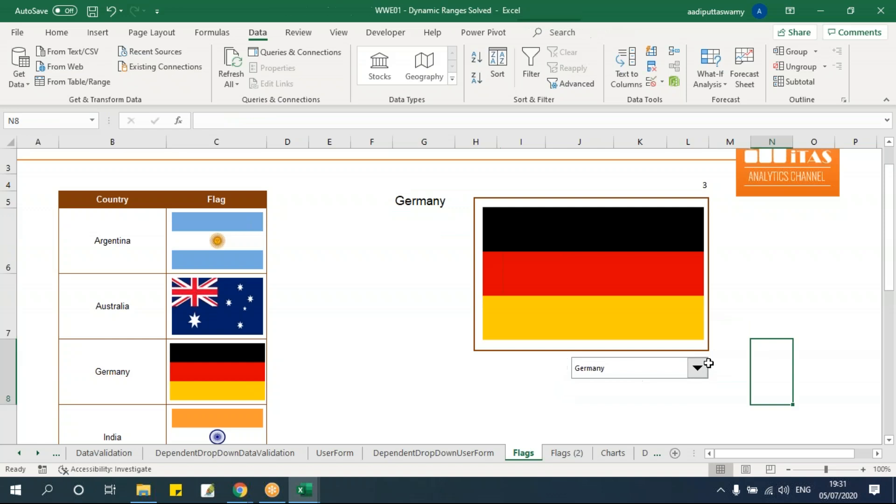
Choose India in the country drop-down below the flag frame.
{"action": "left_click", "coordinate": [697, 367]}
{"action": "left_click", "coordinate": [656, 381]}
{"action": "left_click", "coordinate": [655, 376]}
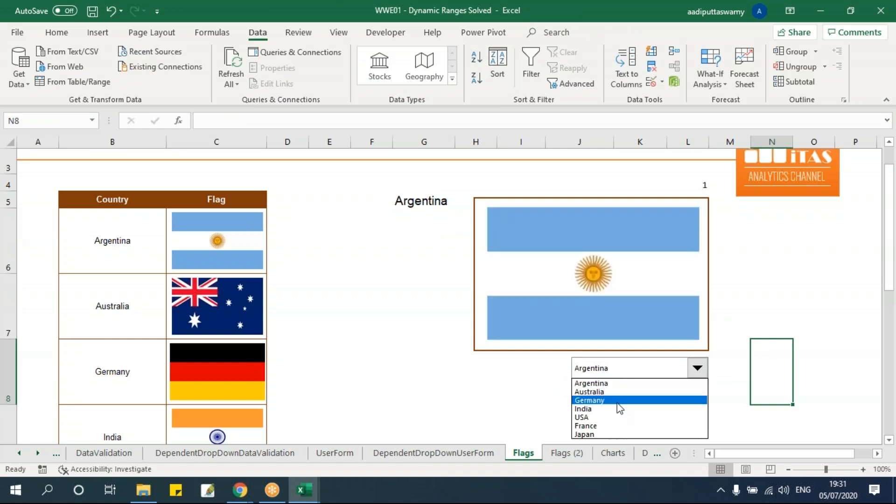
{"action": "left_click", "coordinate": [607, 406]}
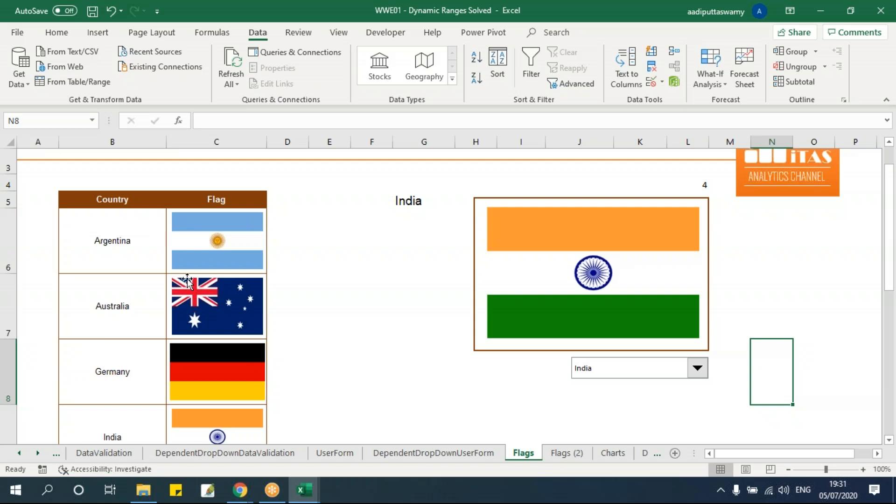
Examine the flag pictures in the Country and Flag table and the INDEX formula in G5.
{"action": "left_click", "coordinate": [233, 267]}
{"action": "left_click", "coordinate": [240, 346]}
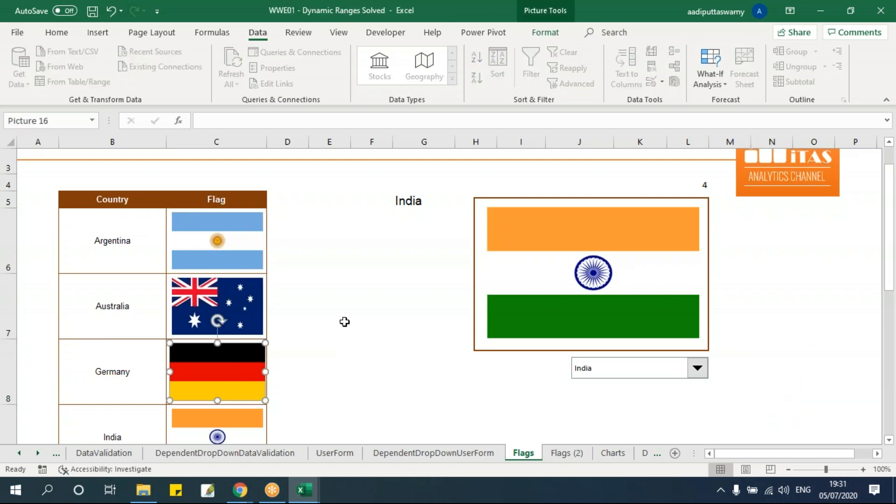
{"action": "scroll", "coordinate": [338, 325], "scroll_direction": "down", "scroll_amount": 1}
{"action": "left_click", "coordinate": [248, 362]}
{"action": "scroll", "coordinate": [257, 362], "scroll_direction": "down", "scroll_amount": 1}
{"action": "left_click", "coordinate": [252, 326]}
{"action": "scroll", "coordinate": [345, 362], "scroll_direction": "up", "scroll_amount": 3}
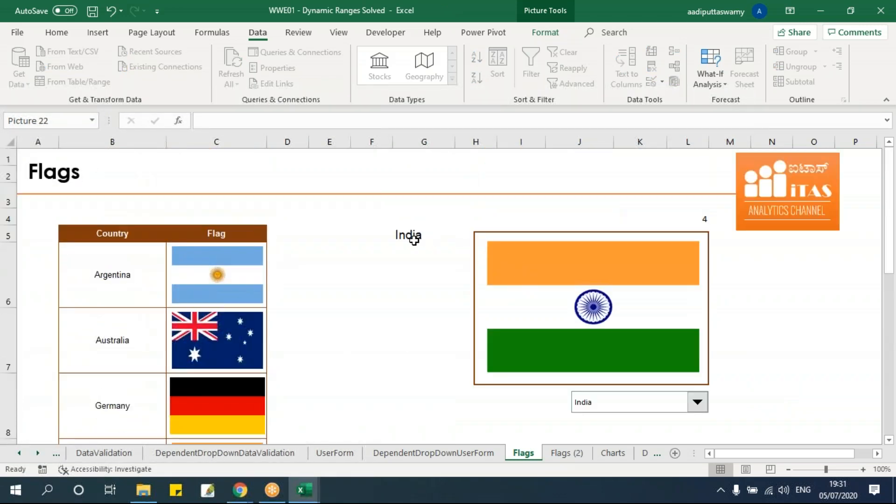
{"action": "left_click", "coordinate": [422, 241]}
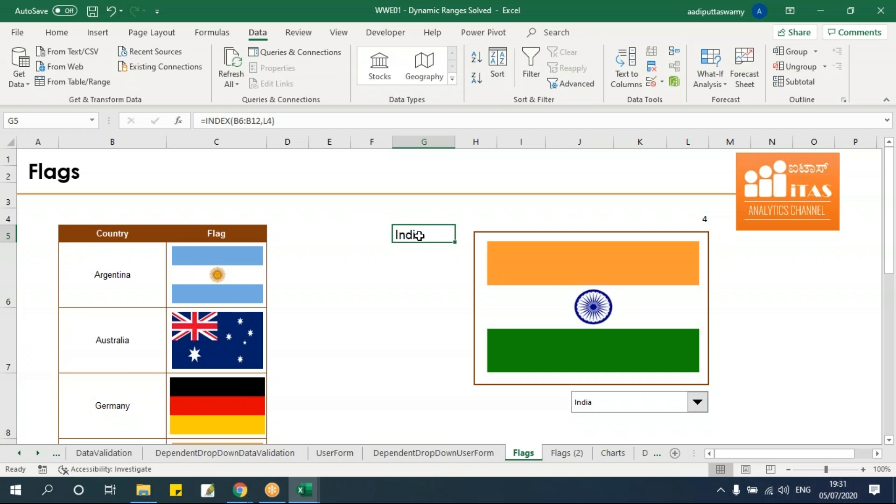
{"action": "left_click", "coordinate": [772, 332]}
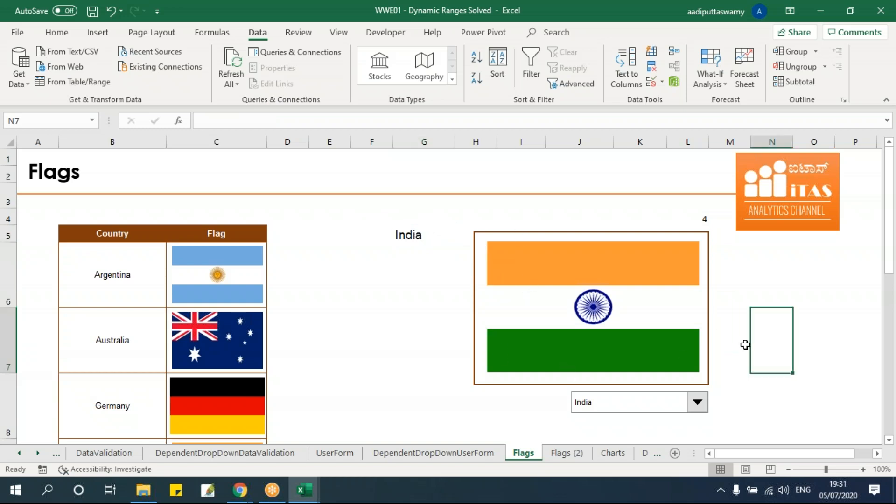
Choose Australia in the country drop-down on the Flags sheet.
{"action": "left_click", "coordinate": [697, 402]}
{"action": "left_click", "coordinate": [628, 417]}
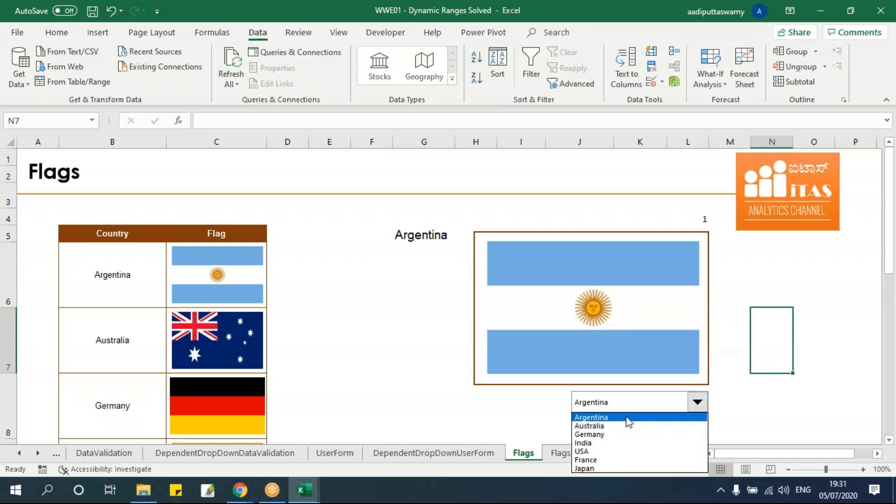
{"action": "left_click", "coordinate": [628, 425]}
{"action": "left_click", "coordinate": [418, 357]}
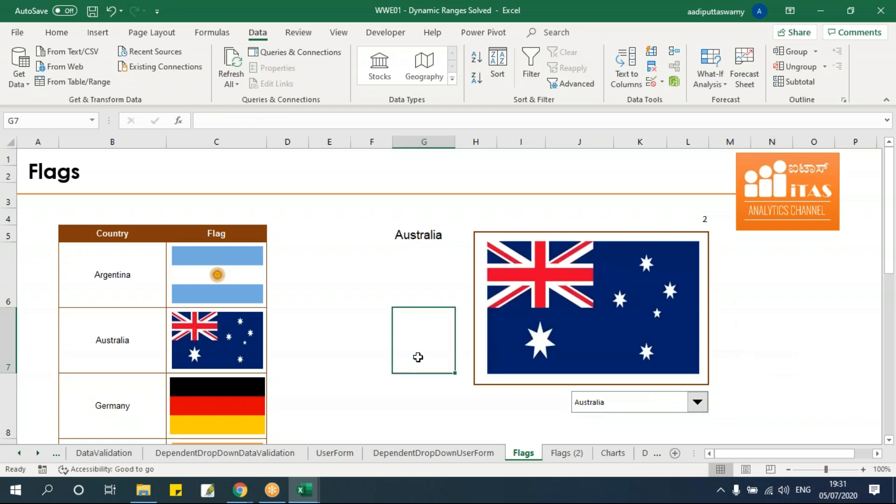
Copy the Region and 2014 columns for Region 1 to Region 10 (B8:C18) from the Dynamic Range sheet.
{"action": "left_click", "coordinate": [612, 453]}
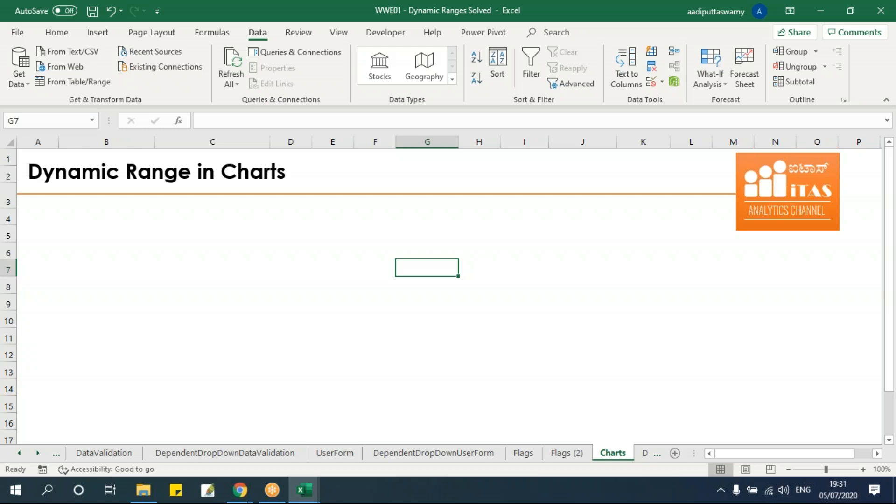
{"action": "left_click", "coordinate": [19, 453], "text": "ctrl"}
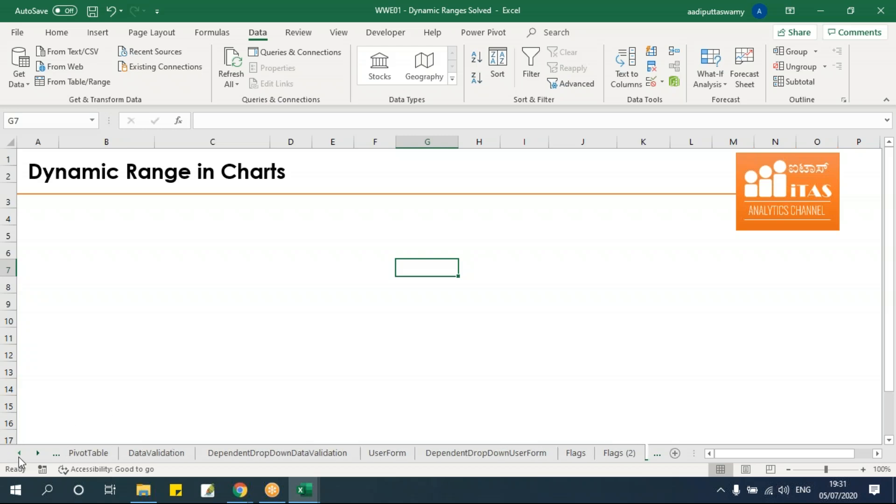
{"action": "left_click", "coordinate": [197, 454]}
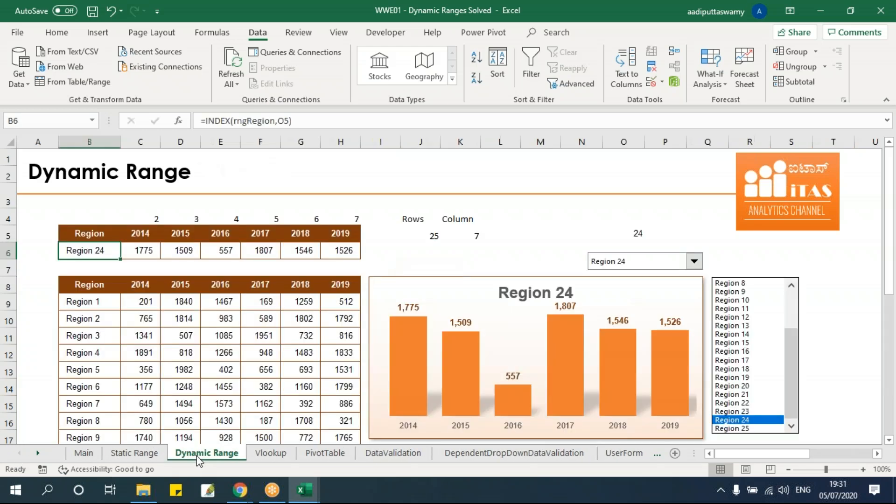
{"action": "left_click_drag", "start_coordinate": [96, 285], "coordinate": [146, 395]}
{"action": "scroll", "coordinate": [147, 393], "scroll_direction": "down", "scroll_amount": 1}
{"action": "key", "text": "ctrl+c"}
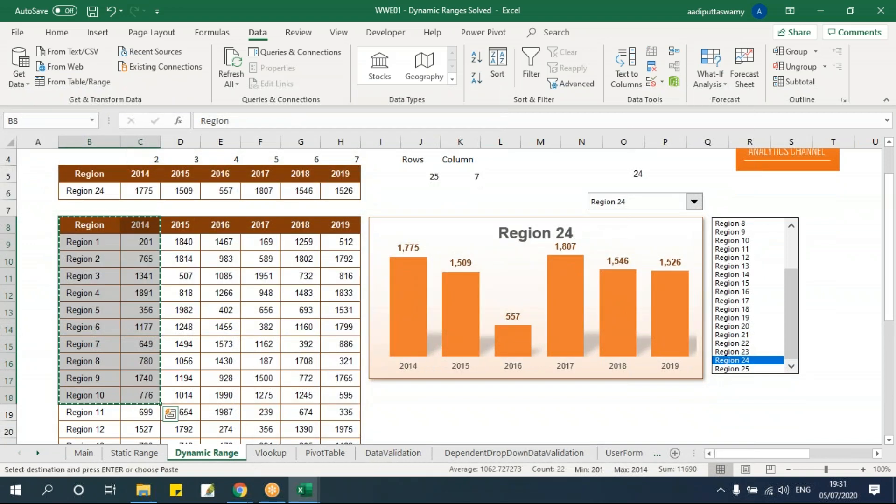
Paste the copied region data on the Charts sheet starting at cell G5.
{"action": "left_click", "coordinate": [43, 454]}
{"action": "left_click", "coordinate": [43, 453]}
{"action": "left_click", "coordinate": [43, 453]}
{"action": "left_click", "coordinate": [43, 453]}
{"action": "left_click", "coordinate": [43, 453]}
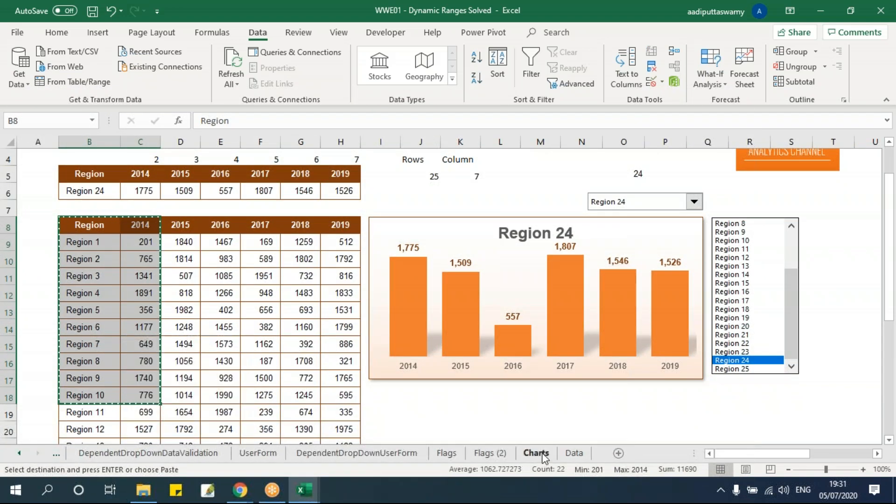
{"action": "left_click", "coordinate": [539, 452]}
{"action": "left_click", "coordinate": [107, 235]}
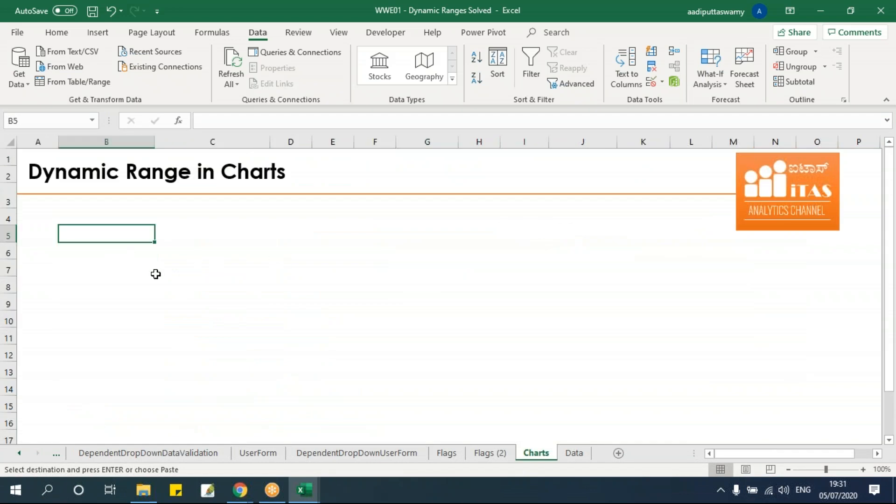
{"action": "left_click", "coordinate": [378, 230]}
{"action": "left_click", "coordinate": [409, 230]}
{"action": "key", "text": "ctrl+v"}
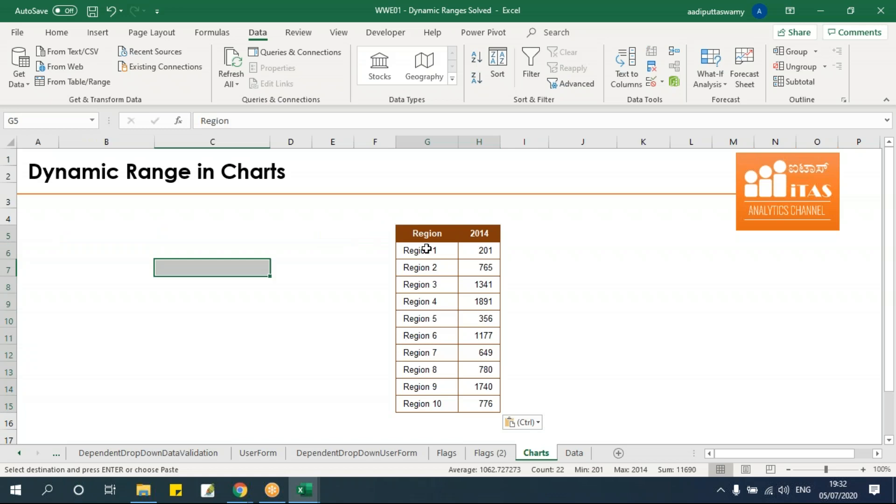
Move the Region 6 to Region 10 rows (G11:H15) out of the table to cell L8.
{"action": "left_click", "coordinate": [439, 250]}
{"action": "key", "text": "Up"}
{"action": "left_click_drag", "start_coordinate": [450, 253], "coordinate": [483, 401]}
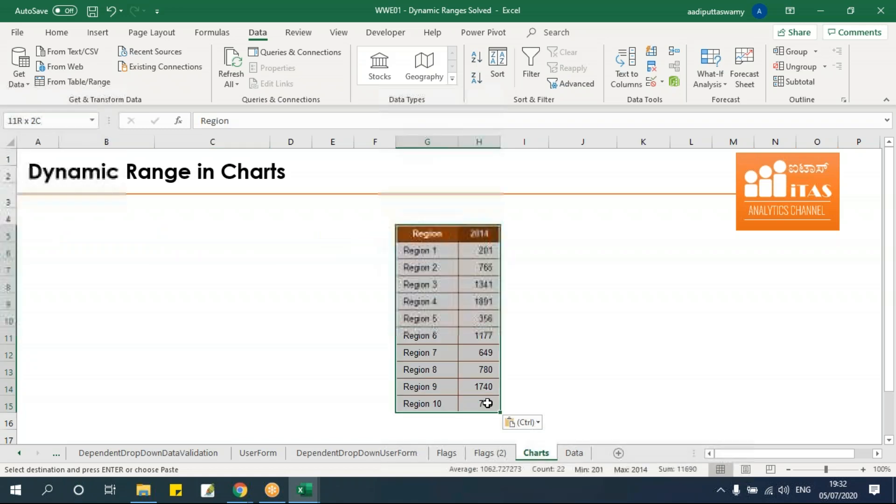
{"action": "left_click_drag", "start_coordinate": [430, 336], "coordinate": [485, 401]}
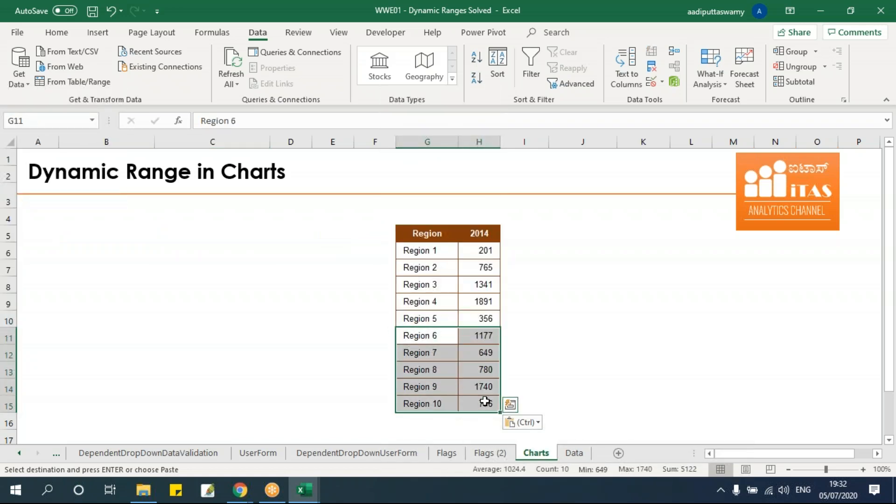
{"action": "key", "text": "ctrl+c"}
{"action": "left_click", "coordinate": [684, 287]}
{"action": "key", "text": "ctrl+v"}
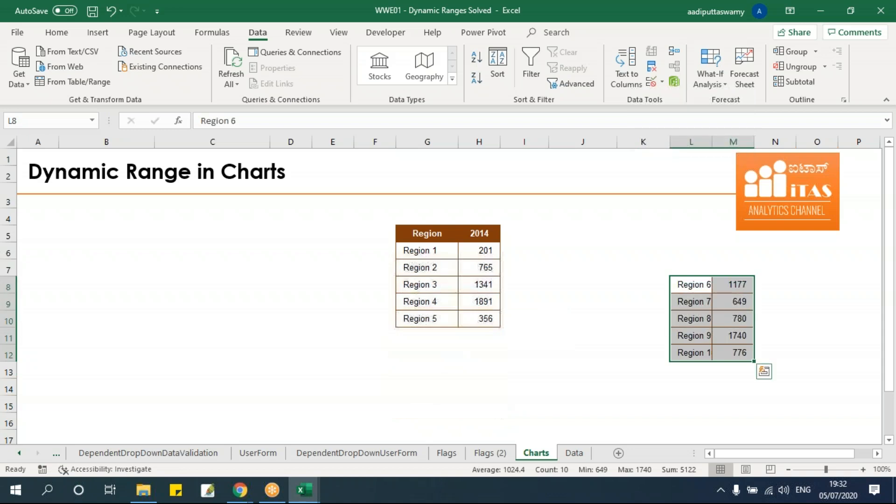
{"action": "left_click", "coordinate": [643, 285]}
Change the 2014 header in H5 to Sales.
{"action": "left_click", "coordinate": [473, 233]}
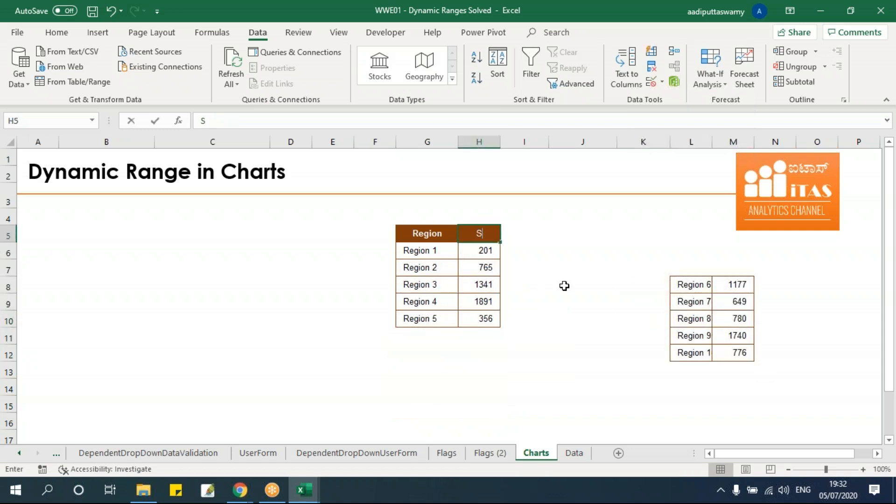
{"action": "type", "text": "Sales"}
{"action": "key", "text": "Return"}
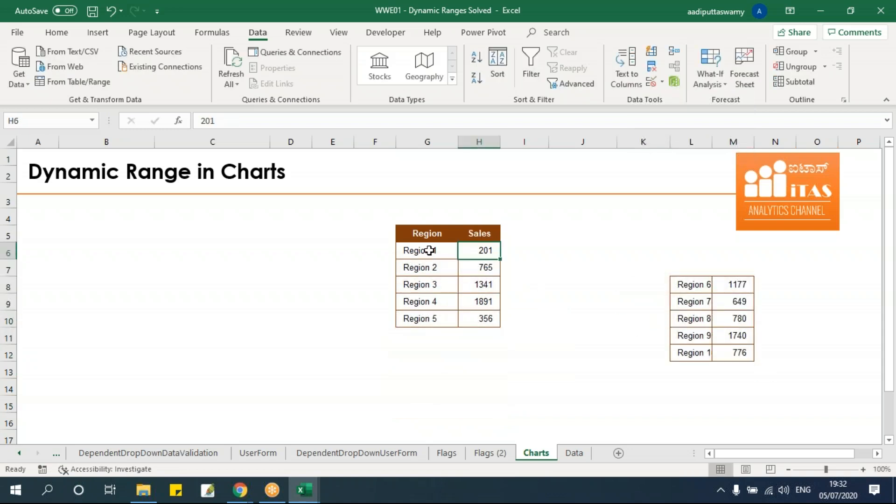
Insert a clustered column chart from G5:H10 and place it, slightly widened, beside the table over columns A to F.
{"action": "left_click_drag", "start_coordinate": [426, 234], "coordinate": [490, 317]}
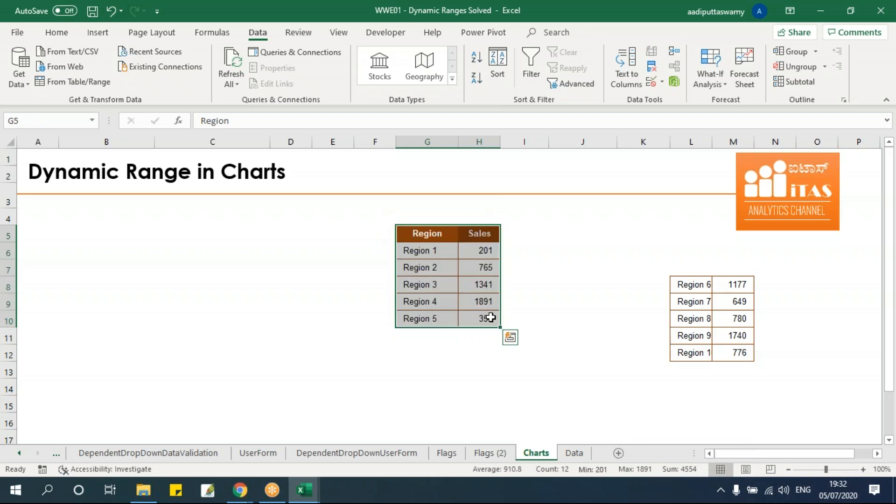
{"action": "left_click", "coordinate": [97, 32]}
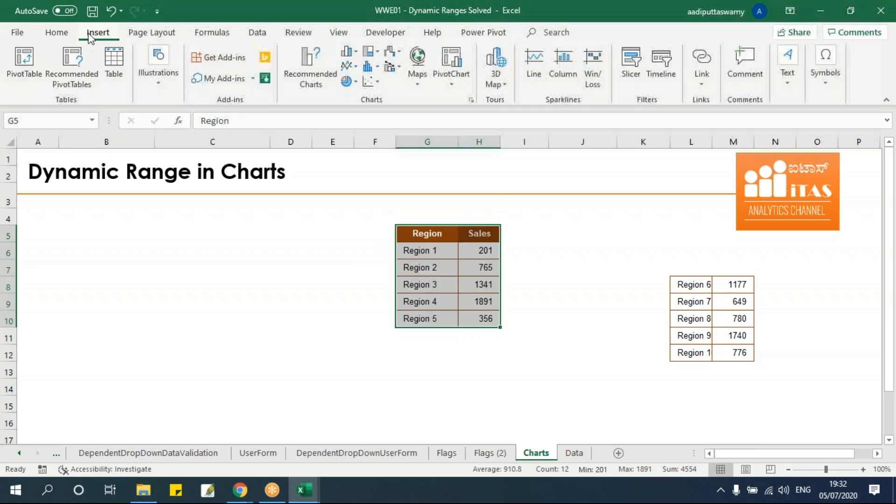
{"action": "left_click", "coordinate": [376, 67]}
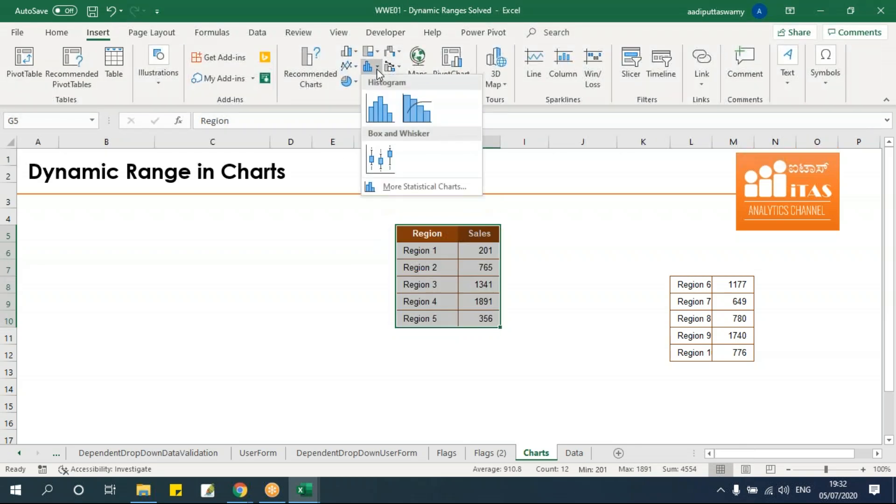
{"action": "left_click", "coordinate": [354, 49]}
{"action": "left_click", "coordinate": [360, 95]}
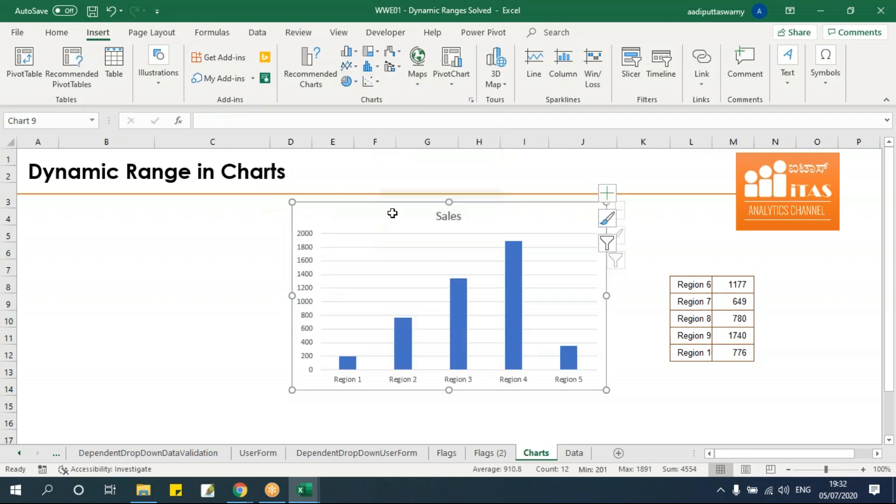
{"action": "left_click_drag", "start_coordinate": [383, 204], "coordinate": [123, 205]}
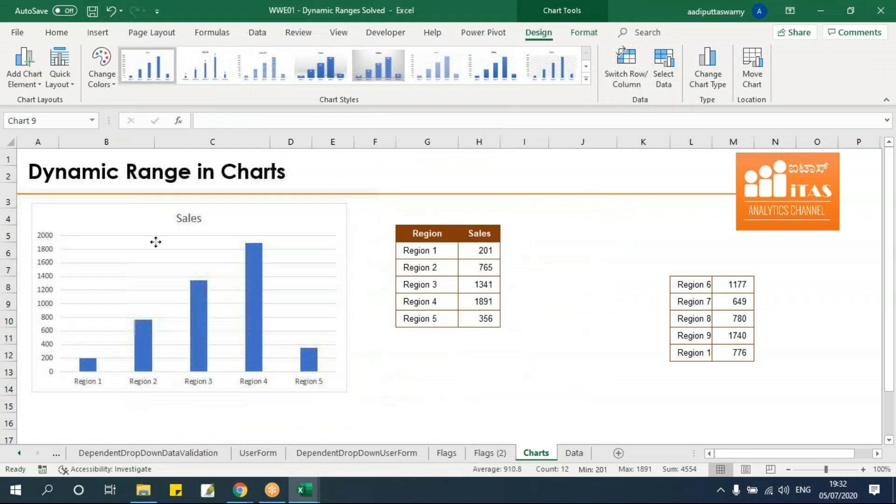
{"action": "left_click_drag", "start_coordinate": [346, 391], "coordinate": [381, 388]}
Apply the dark-background chart style with gradient blue columns to the Sales chart.
{"action": "left_click", "coordinate": [586, 79]}
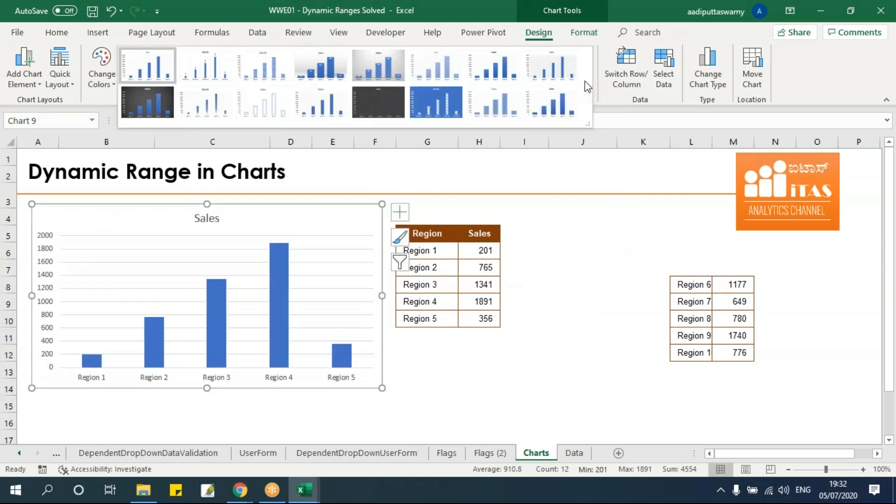
{"action": "left_click", "coordinate": [150, 102]}
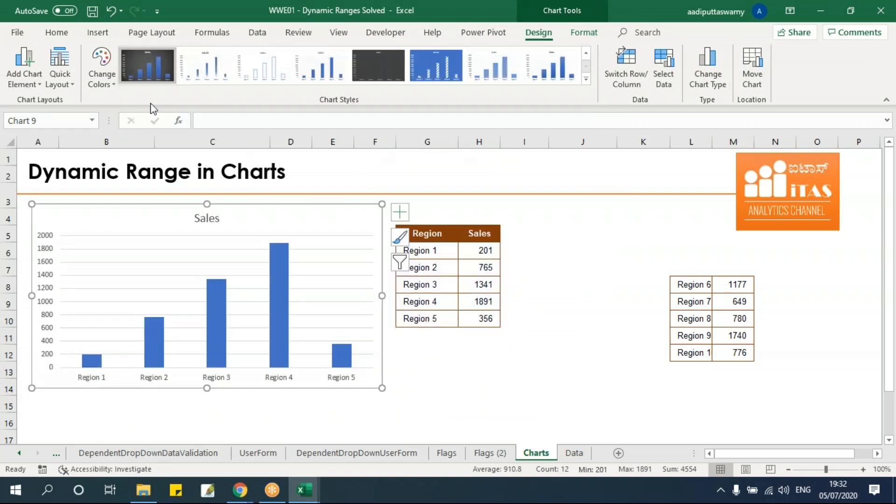
{"action": "left_click", "coordinate": [240, 249]}
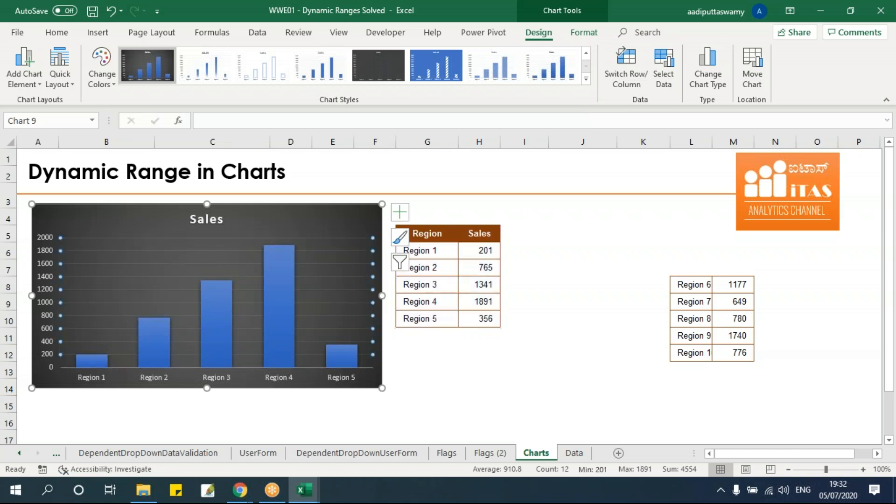
Copy the Region 6 to Region 10 rows (L8:M12) back under the table, starting at G11.
{"action": "left_click", "coordinate": [537, 368]}
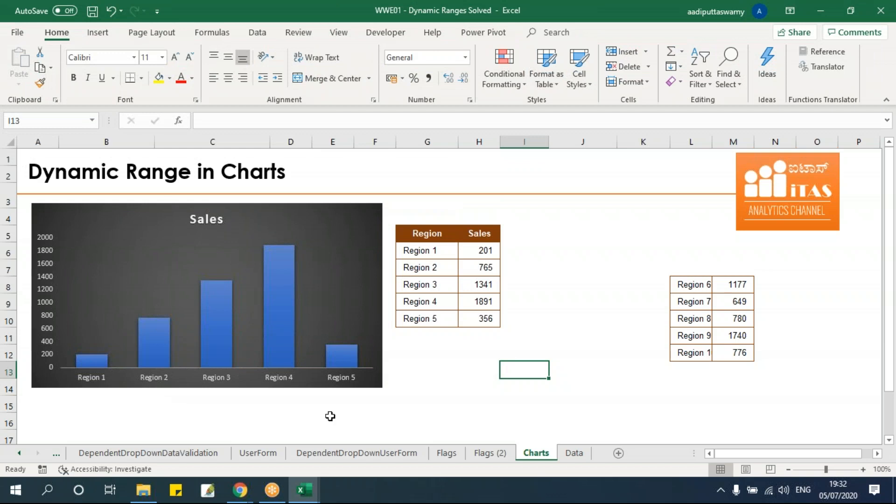
{"action": "left_click", "coordinate": [590, 304]}
{"action": "left_click_drag", "start_coordinate": [703, 287], "coordinate": [731, 351]}
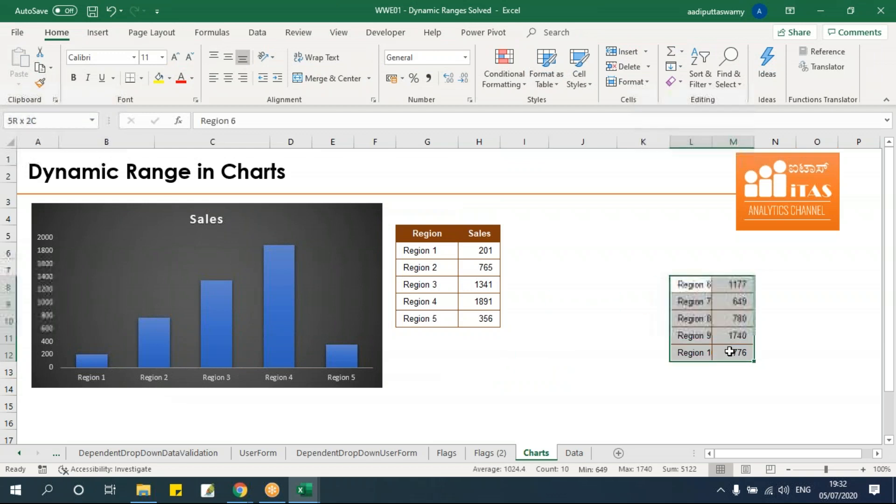
{"action": "key", "text": "ctrl+c"}
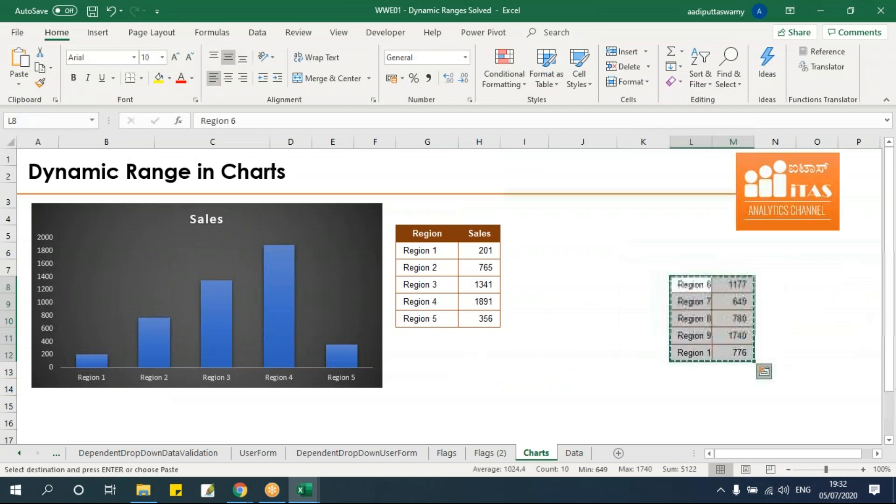
{"action": "left_click", "coordinate": [421, 335]}
{"action": "key", "text": "ctrl+v"}
{"action": "left_click", "coordinate": [564, 304]}
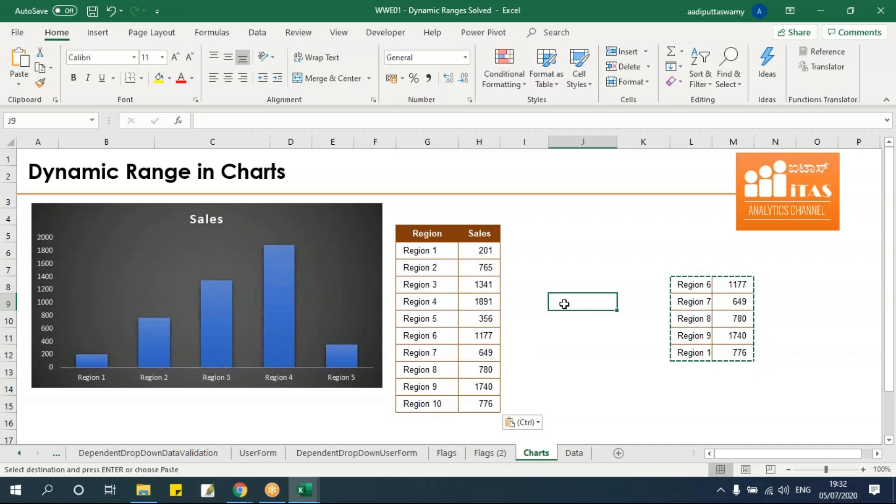
Extend the Sales chart's data range to G5:H15 on the Charts sheet.
{"action": "left_click", "coordinate": [338, 256]}
{"action": "right_click", "coordinate": [337, 256]}
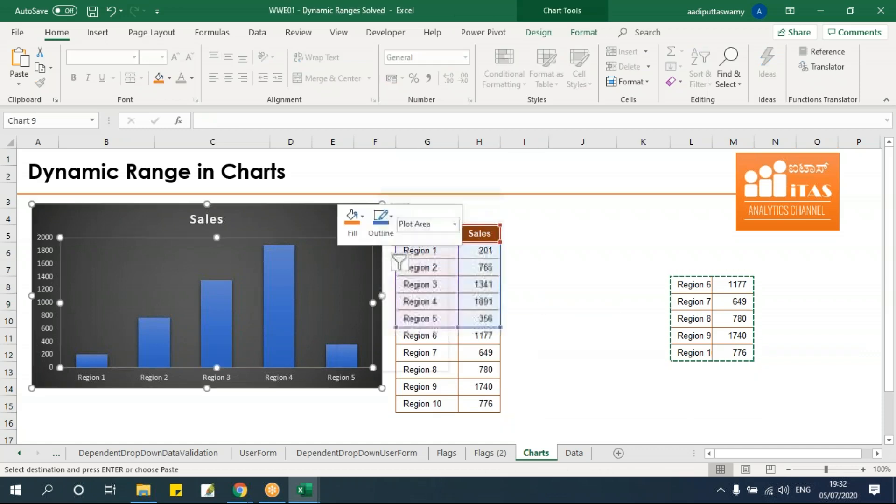
{"action": "left_click", "coordinate": [364, 329]}
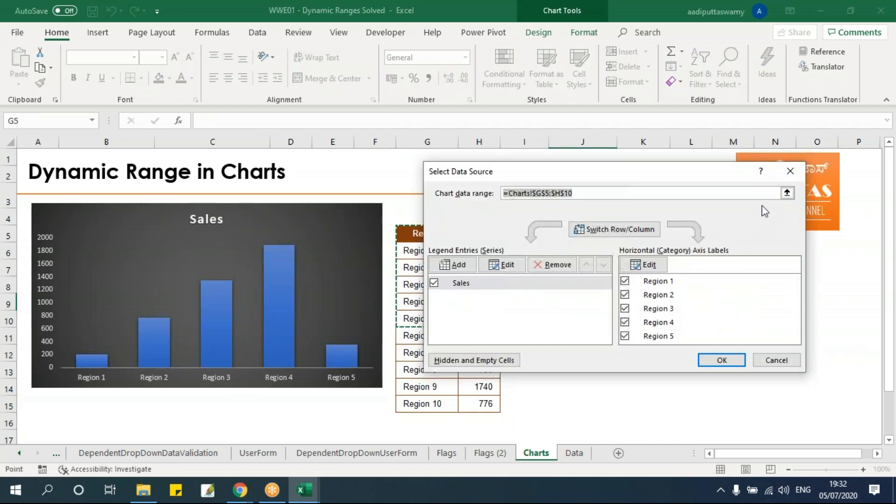
{"action": "left_click", "coordinate": [786, 192]}
{"action": "left_click_drag", "start_coordinate": [434, 236], "coordinate": [471, 405]}
{"action": "left_click", "coordinate": [793, 192]}
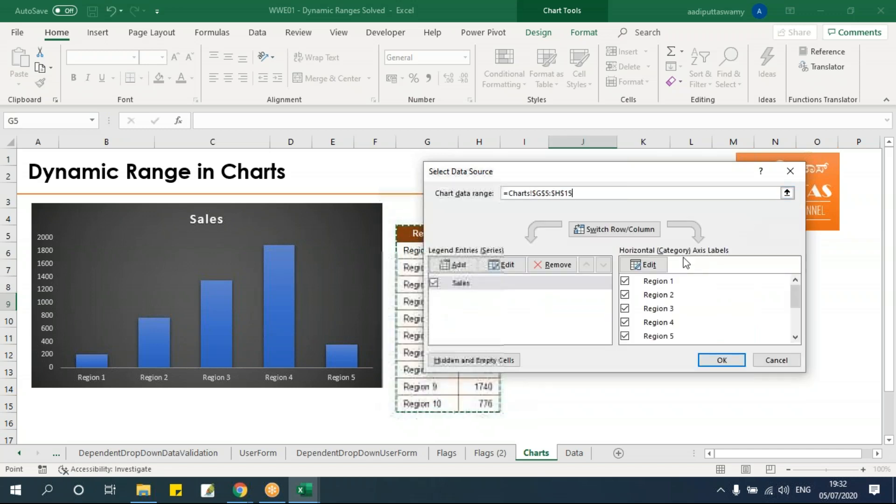
{"action": "left_click", "coordinate": [716, 362]}
{"action": "left_click", "coordinate": [595, 321]}
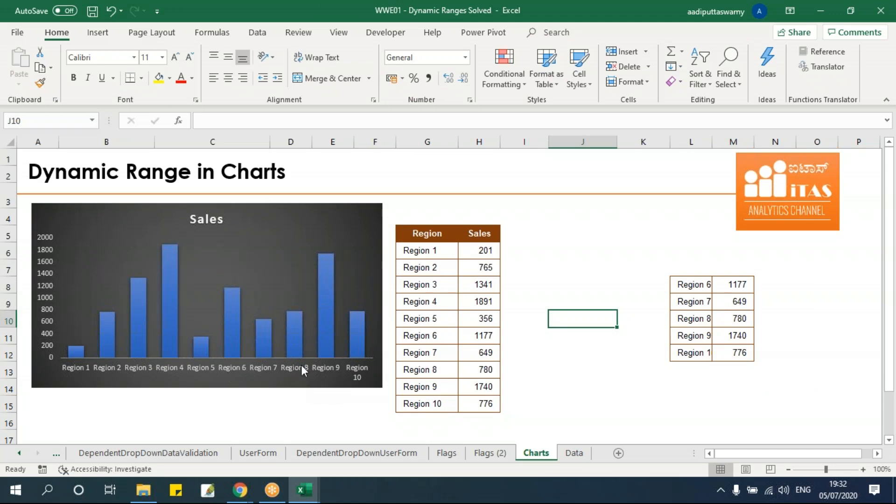
Move the table from G5:H15 to I5:J15 and widen the chart into column H.
{"action": "left_click_drag", "start_coordinate": [418, 233], "coordinate": [485, 404]}
{"action": "left_click_drag", "start_coordinate": [501, 309], "coordinate": [566, 308]}
{"action": "left_click", "coordinate": [427, 233]}
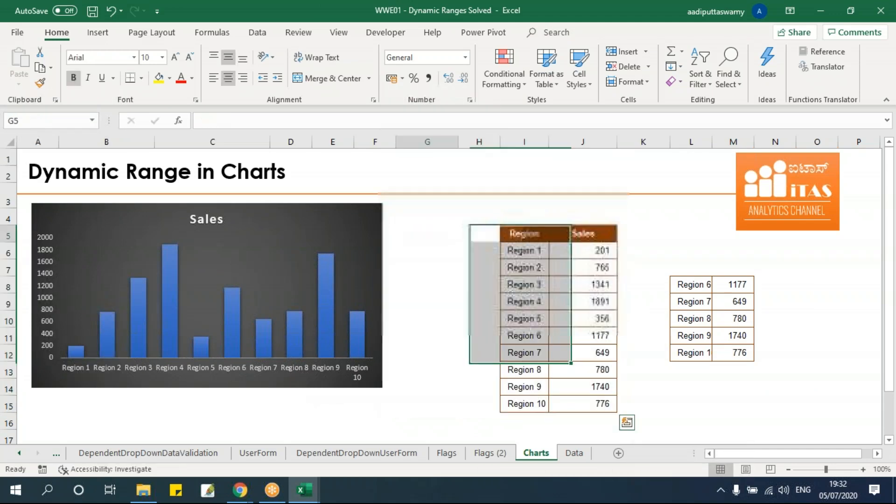
{"action": "left_click", "coordinate": [385, 307]}
{"action": "left_click_drag", "start_coordinate": [385, 299], "coordinate": [474, 304]}
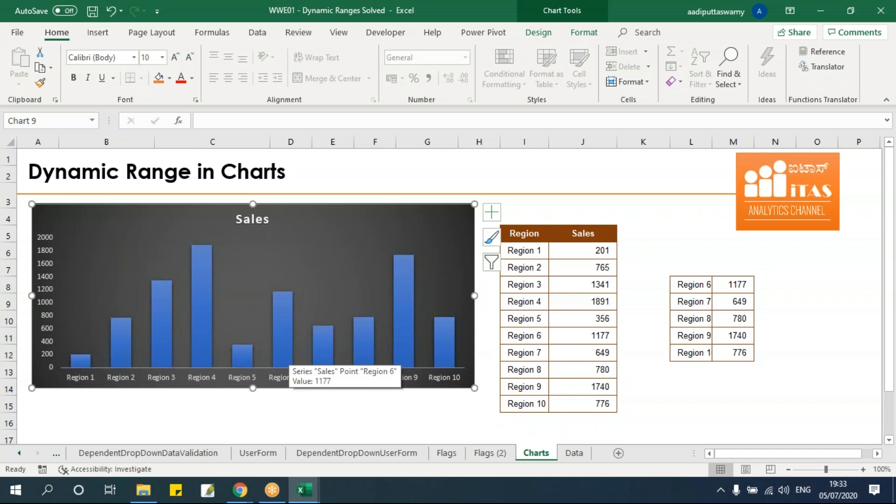
Clear the Region 6 to Region 10 entries in I11:J15 and check the chart's source range.
{"action": "left_click", "coordinate": [664, 229]}
{"action": "left_click_drag", "start_coordinate": [524, 340], "coordinate": [581, 403]}
{"action": "key", "text": "Delete"}
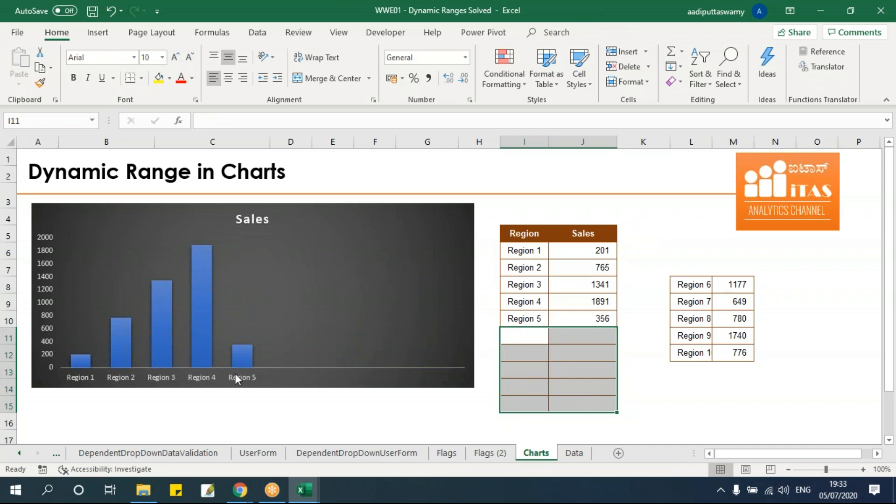
{"action": "left_click", "coordinate": [373, 281]}
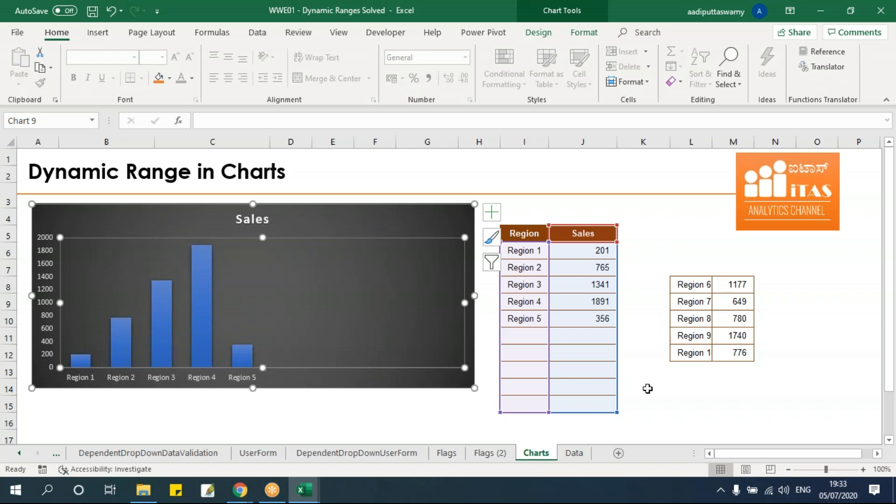
{"action": "left_click", "coordinate": [654, 280]}
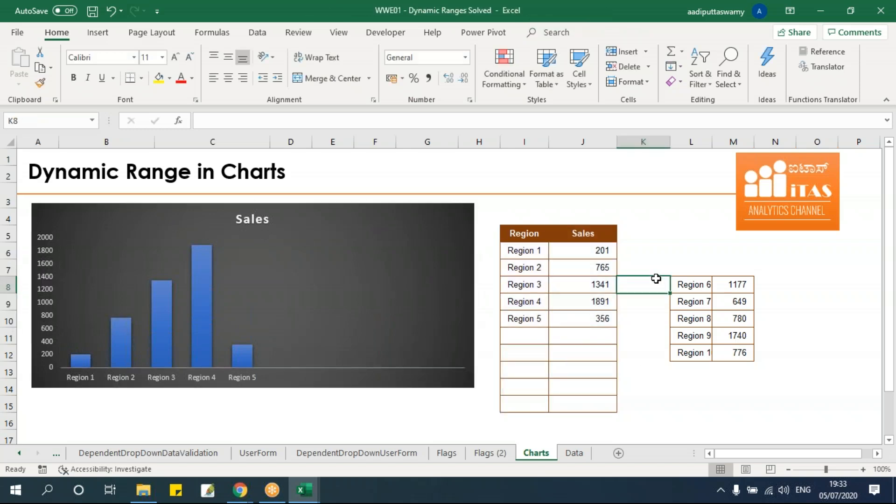
Enter =COUNTA(I6:I1048576) in cell I4 to count the regions.
{"action": "left_click", "coordinate": [523, 213]}
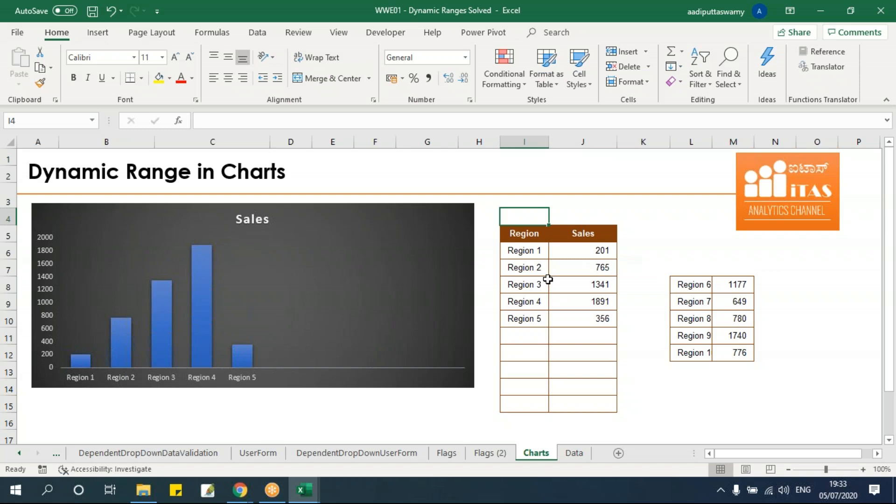
{"action": "type", "text": "=counta"}
{"action": "key", "text": "Tab"}
{"action": "left_click", "coordinate": [524, 250]}
{"action": "key", "text": "ctrl+shift+Down"}
{"action": "key", "text": "ctrl+shift+Down"}
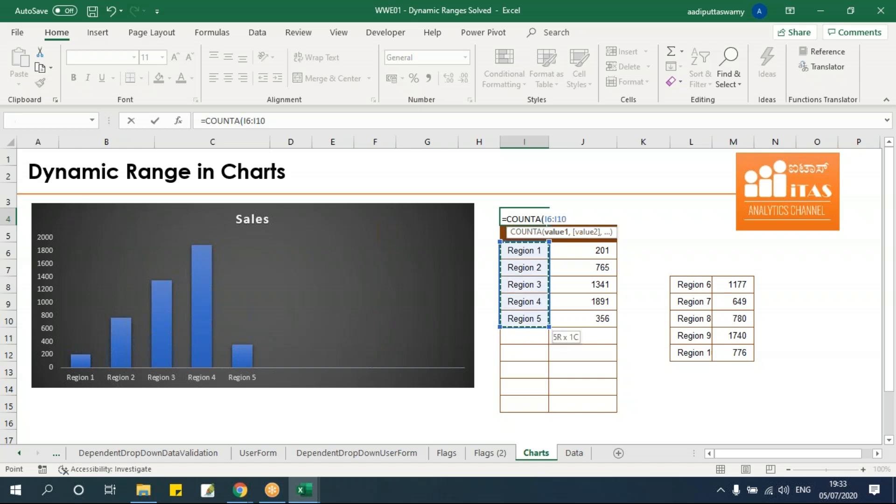
{"action": "key", "text": "ctrl+Return"}
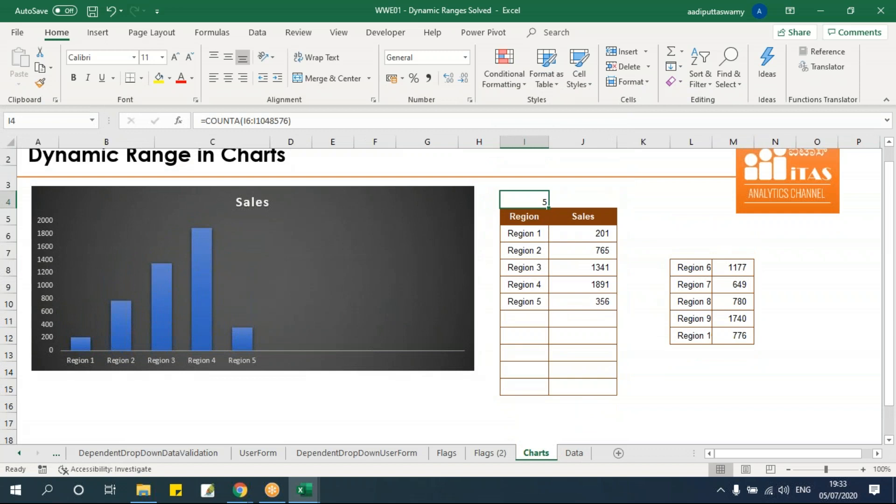
Examine the filled region cells I6:I10 and the Sales series in the chart's data source settings.
{"action": "key", "text": "Down"}
{"action": "key", "text": "Down"}
{"action": "left_click_drag", "start_coordinate": [537, 290], "coordinate": [537, 302]}
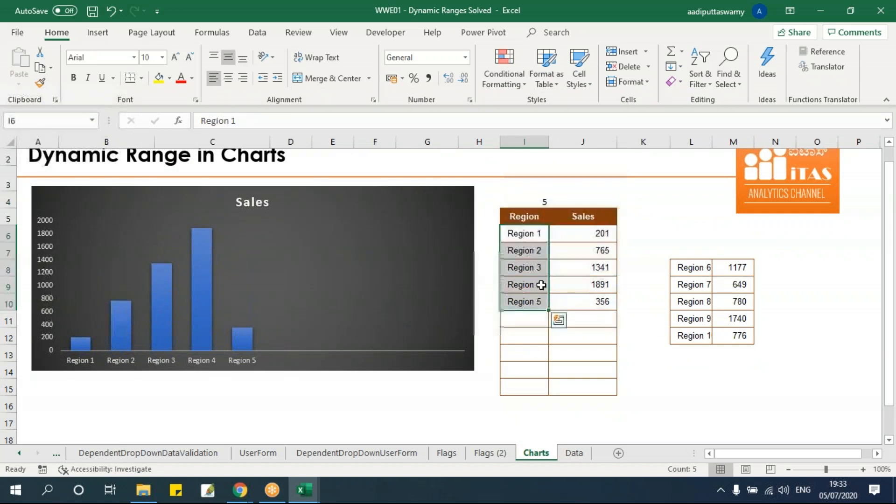
{"action": "left_click", "coordinate": [324, 248]}
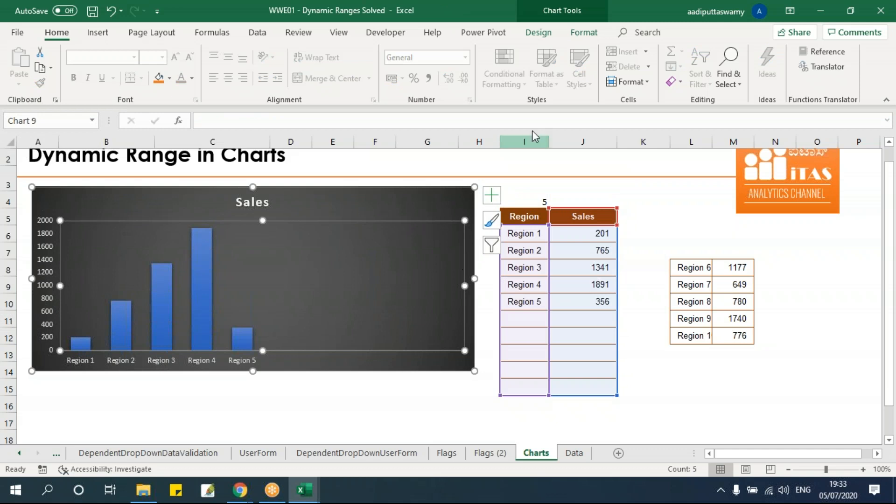
{"action": "right_click", "coordinate": [404, 245]}
{"action": "left_click", "coordinate": [466, 322]}
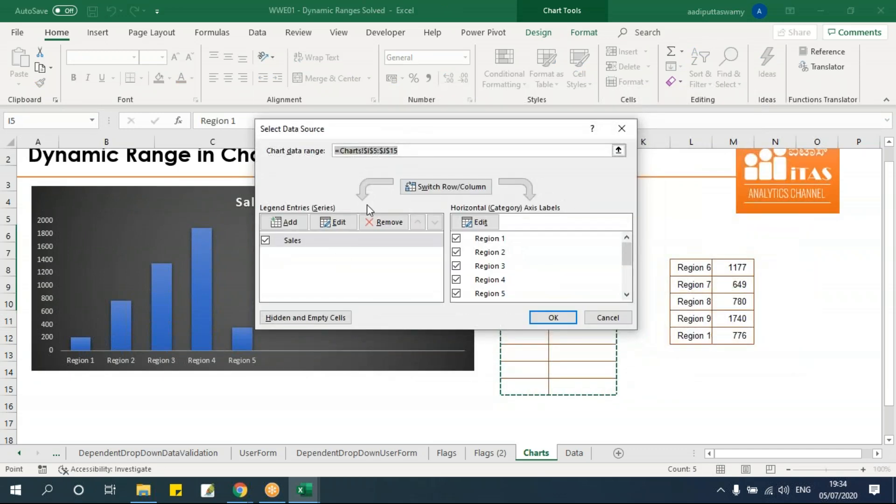
{"action": "left_click", "coordinate": [305, 239]}
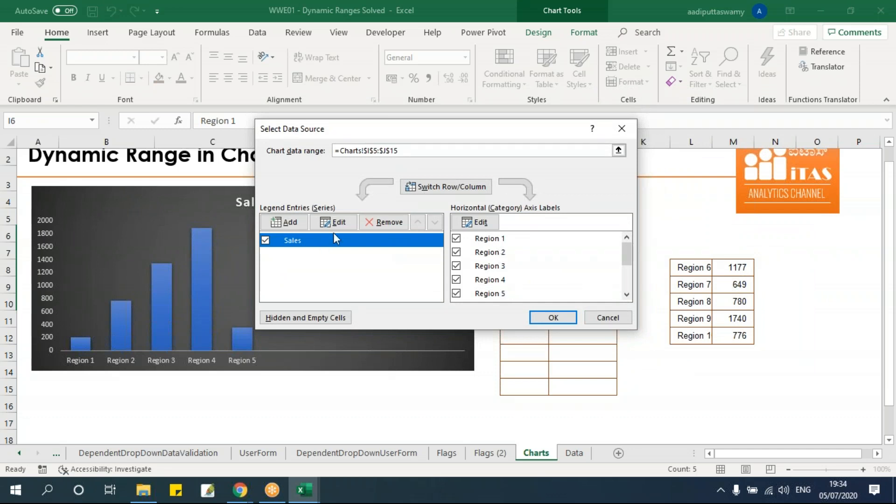
{"action": "left_click", "coordinate": [600, 318]}
{"action": "left_click", "coordinate": [680, 204]}
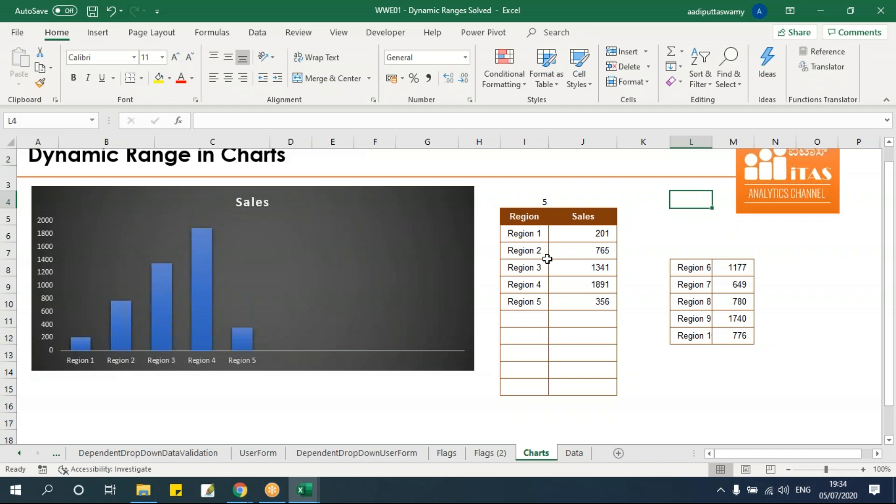
Create a new workbook-scoped defined name called rngChartReg from cell I6.
{"action": "left_click", "coordinate": [522, 236]}
{"action": "left_click", "coordinate": [219, 34]}
{"action": "left_click", "coordinate": [375, 77]}
{"action": "left_click_drag", "start_coordinate": [411, 70], "coordinate": [251, 131]}
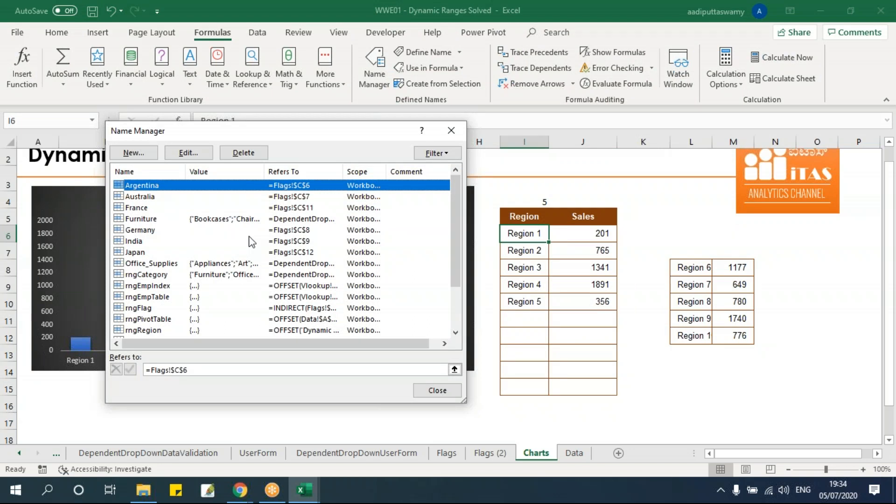
{"action": "left_click", "coordinate": [148, 152]}
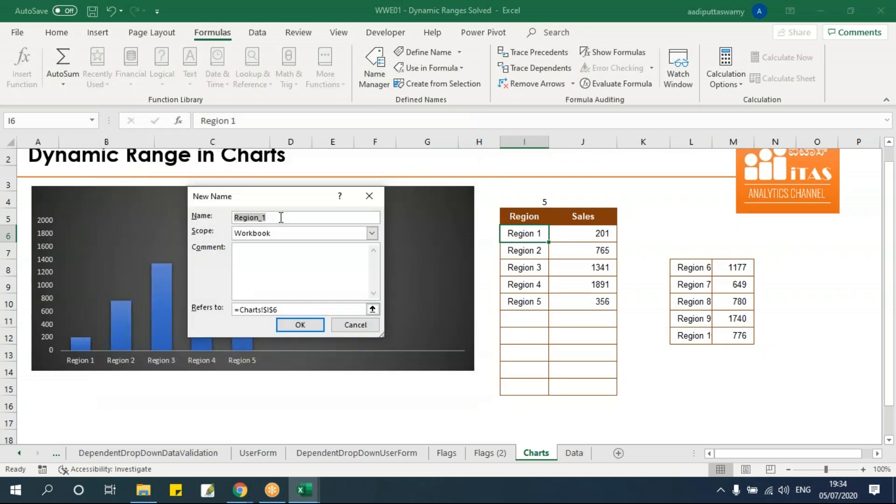
{"action": "type", "text": "rngChartReg"}
Make rngChartReg refer to =OFFSET(Charts!$I$6,0,0,Charts!$I$4,1) and save it.
{"action": "left_click_drag", "start_coordinate": [286, 309], "coordinate": [205, 309]}
{"action": "type", "text": "=offset"}
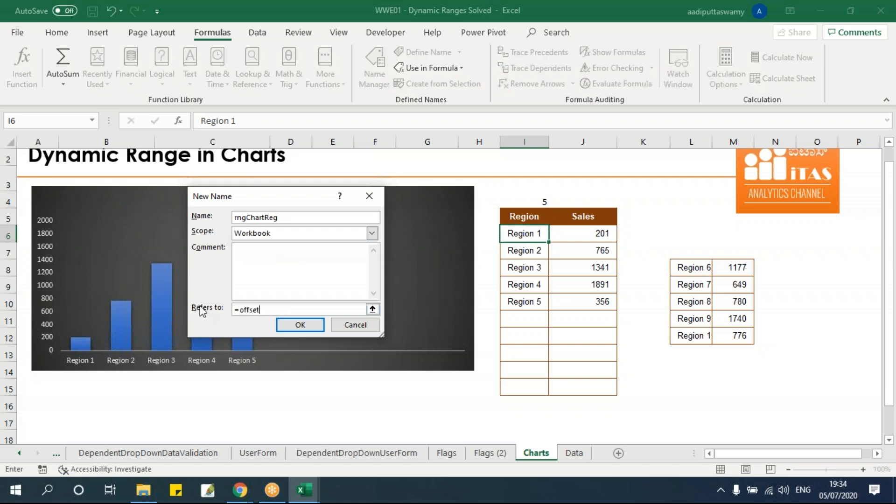
{"action": "type", "text": "("}
{"action": "left_click", "coordinate": [507, 233]}
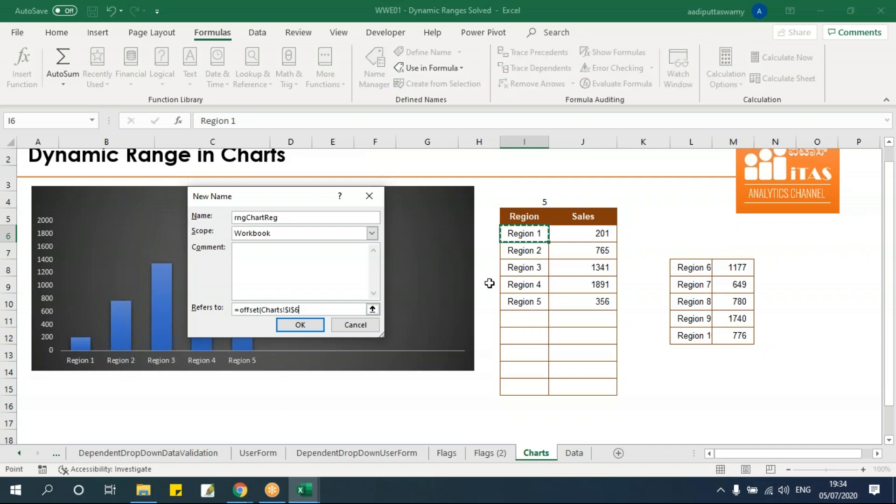
{"action": "type", "text": ",0,0,"}
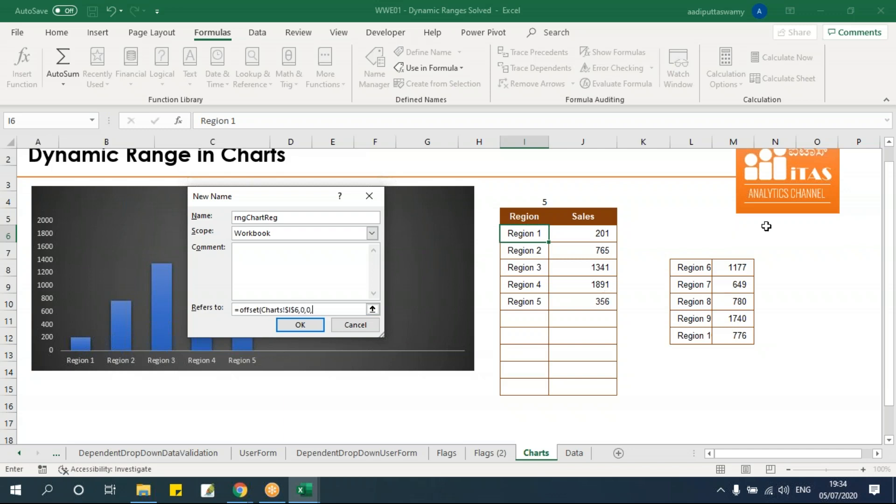
{"action": "left_click", "coordinate": [543, 201]}
{"action": "type", "text": ",1"}
{"action": "left_click", "coordinate": [300, 324]}
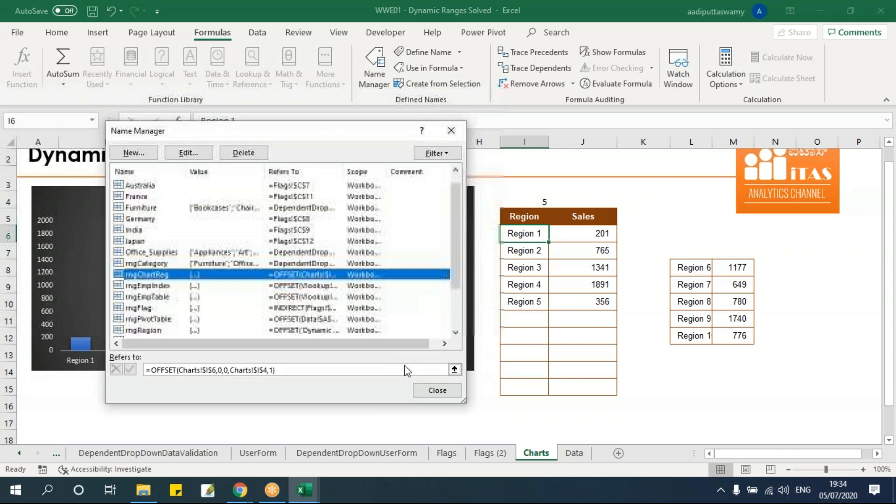
{"action": "left_click", "coordinate": [435, 390]}
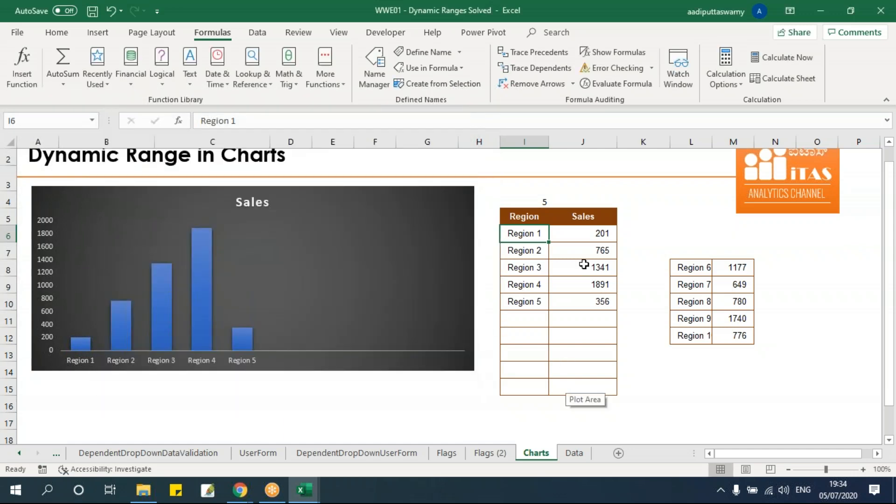
Create a second workbook-scoped defined name called rngChartSales from cell J6.
{"action": "left_click", "coordinate": [583, 233]}
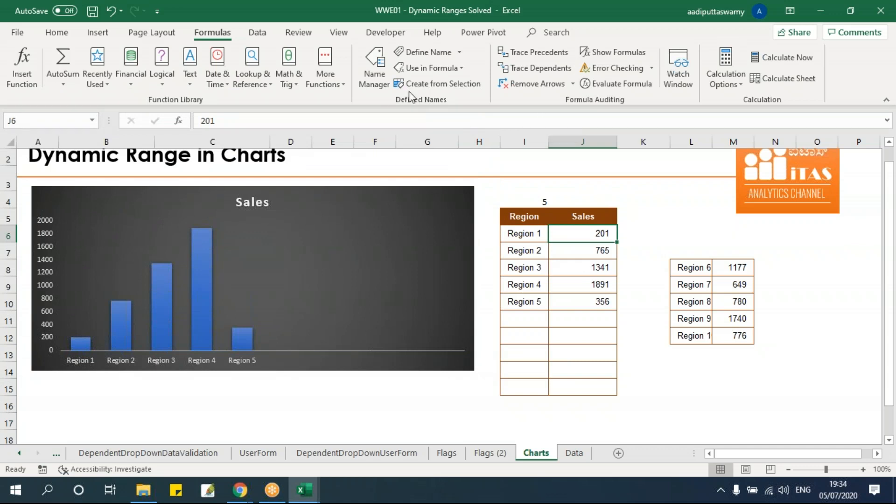
{"action": "left_click", "coordinate": [383, 77]}
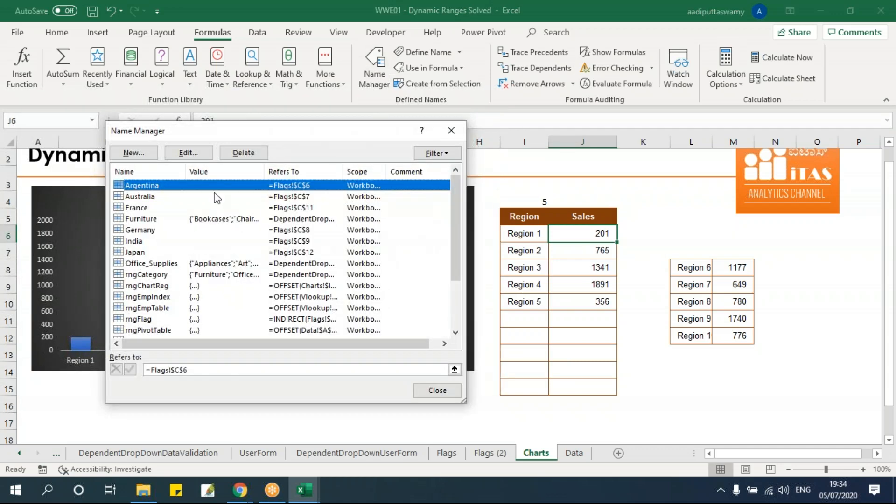
{"action": "left_click", "coordinate": [135, 152]}
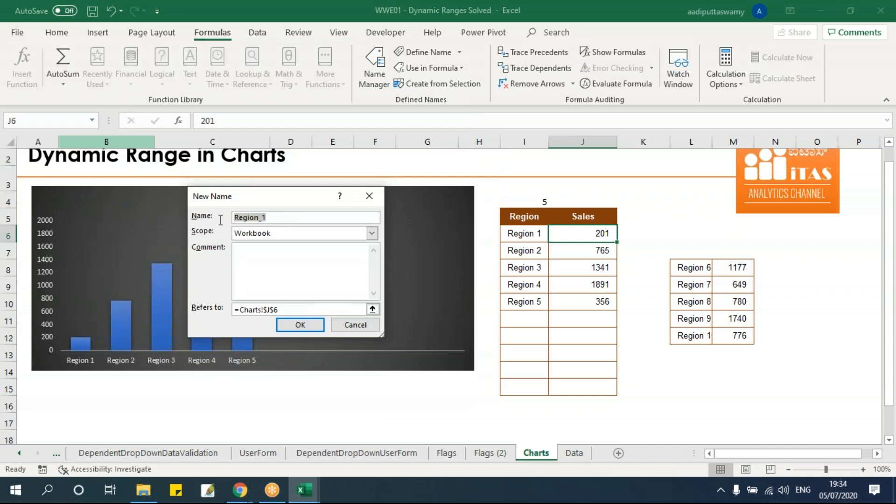
{"action": "type", "text": "rngChartSales"}
Make rngChartSales refer to =OFFSET(Charts!$J$6,0,0,Charts!$I$4,1) and save it.
{"action": "left_click_drag", "start_coordinate": [296, 310], "coordinate": [235, 309]}
{"action": "type", "text": "="}
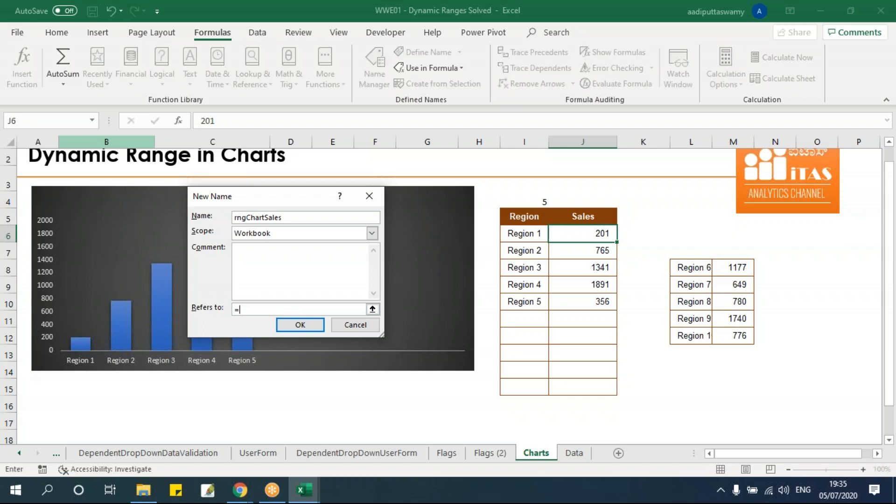
{"action": "type", "text": "offset("}
{"action": "left_click", "coordinate": [559, 236]}
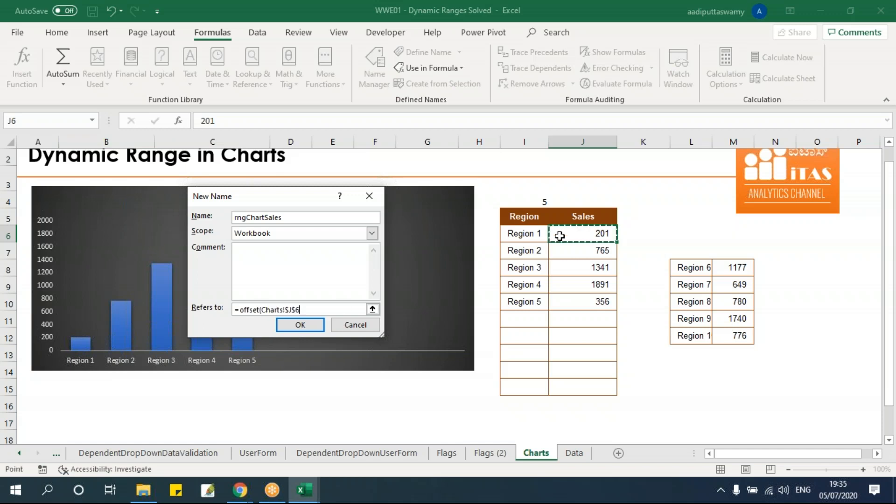
{"action": "type", "text": ",0,0,"}
{"action": "left_click", "coordinate": [537, 202]}
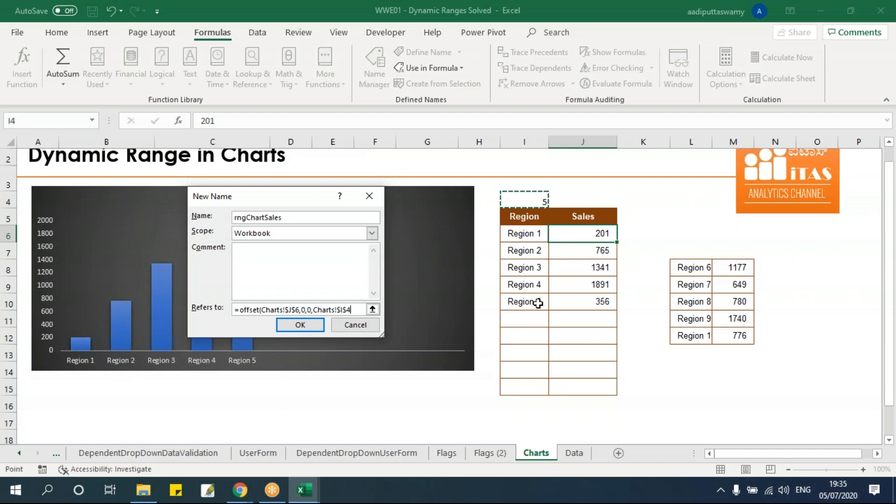
{"action": "type", "text": ","}
{"action": "left_click", "coordinate": [316, 322]}
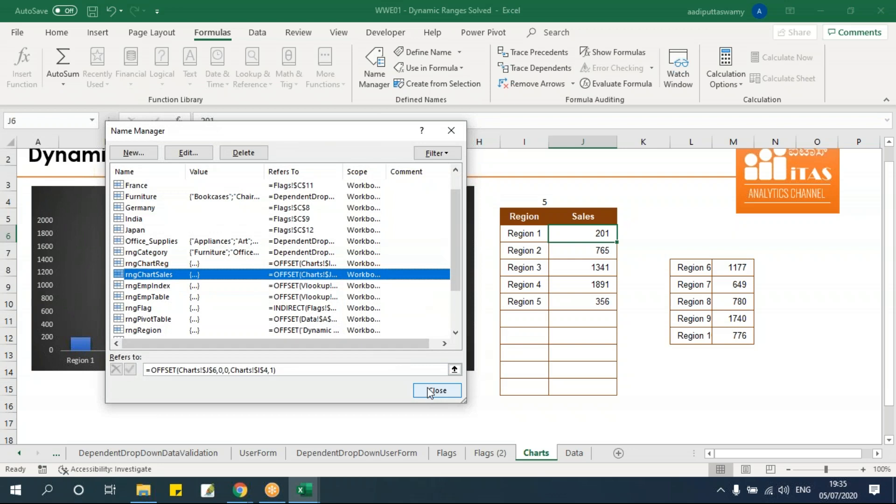
Close the Name Manager and set the chart's Sales series values to =Charts!rngChartSales in its data source.
{"action": "left_click", "coordinate": [430, 392]}
{"action": "left_click", "coordinate": [696, 364]}
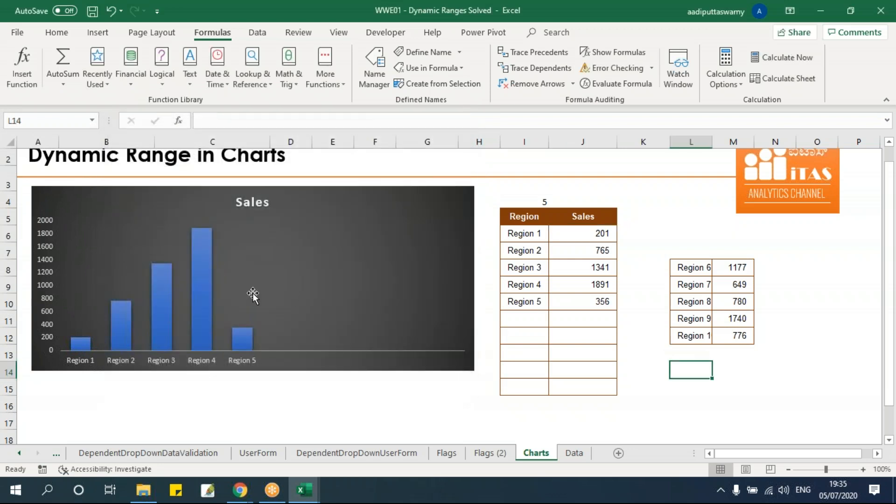
{"action": "right_click", "coordinate": [291, 238]}
{"action": "left_click", "coordinate": [361, 312]}
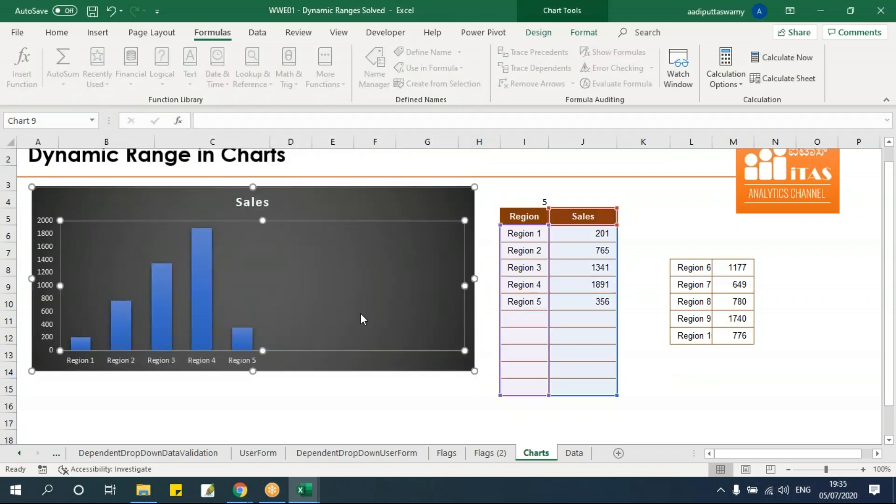
{"action": "left_click_drag", "start_coordinate": [320, 184], "coordinate": [448, 123]}
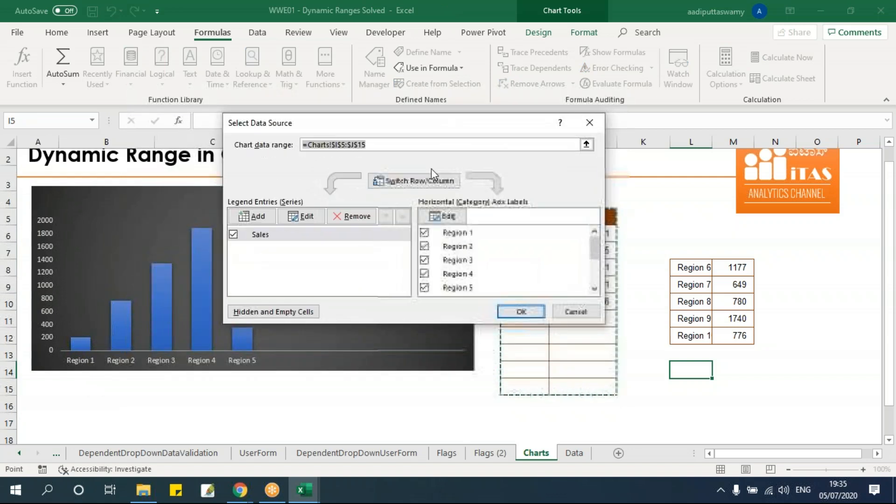
{"action": "left_click", "coordinate": [276, 234]}
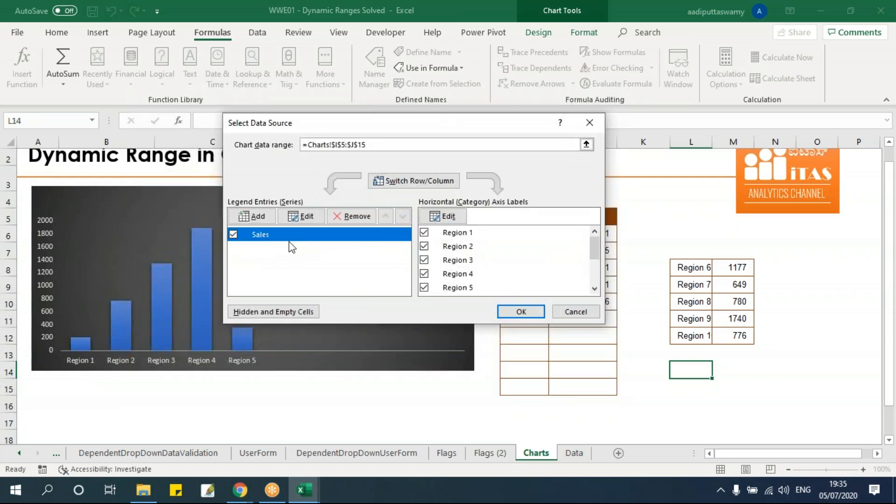
{"action": "left_click", "coordinate": [302, 216]}
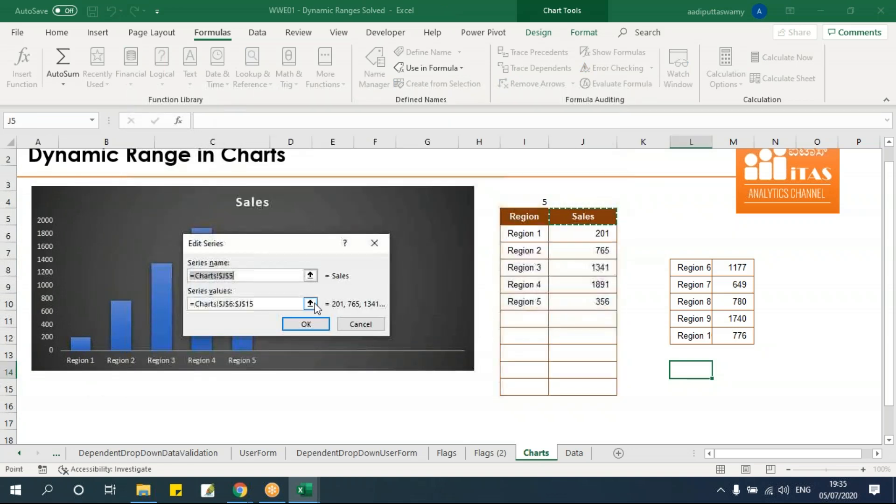
{"action": "left_click_drag", "start_coordinate": [298, 247], "coordinate": [408, 184]}
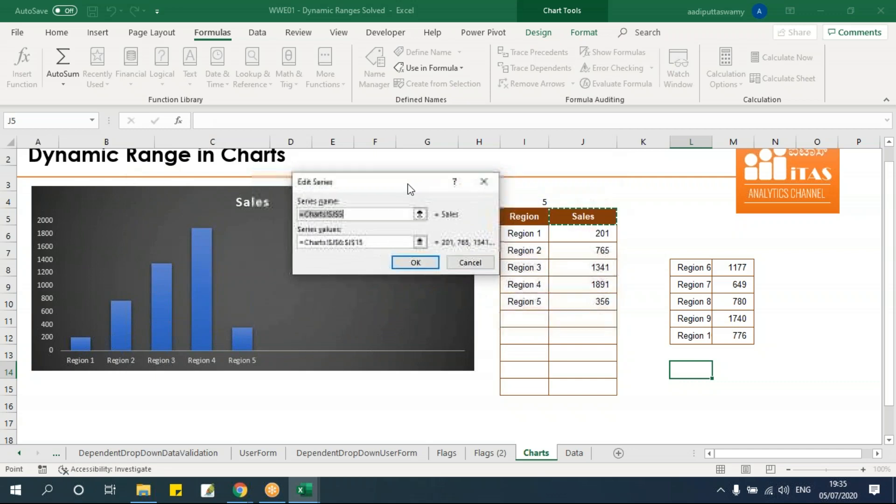
{"action": "left_click", "coordinate": [329, 242]}
{"action": "left_click_drag", "start_coordinate": [328, 242], "coordinate": [363, 244]}
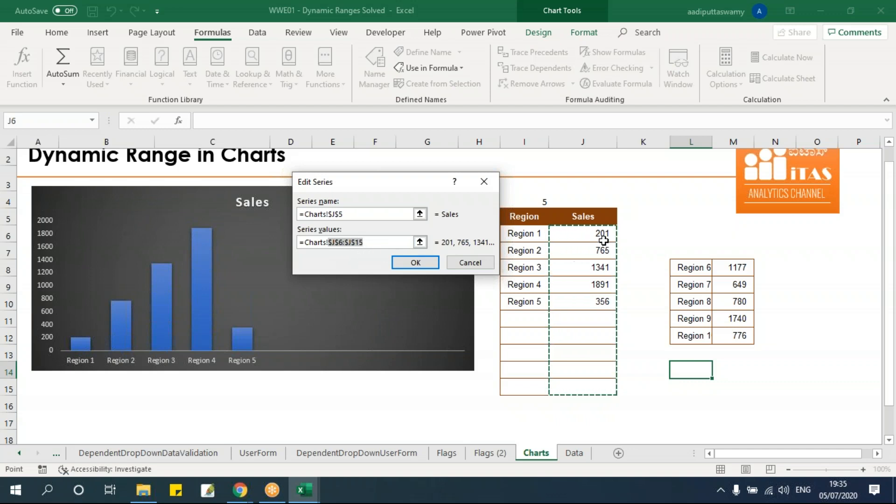
{"action": "key", "text": "BackSpace"}
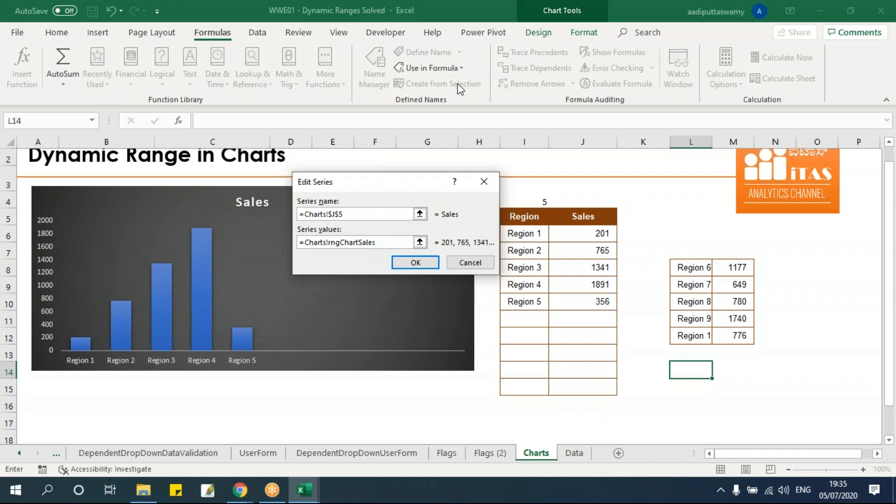
{"action": "left_click", "coordinate": [414, 262]}
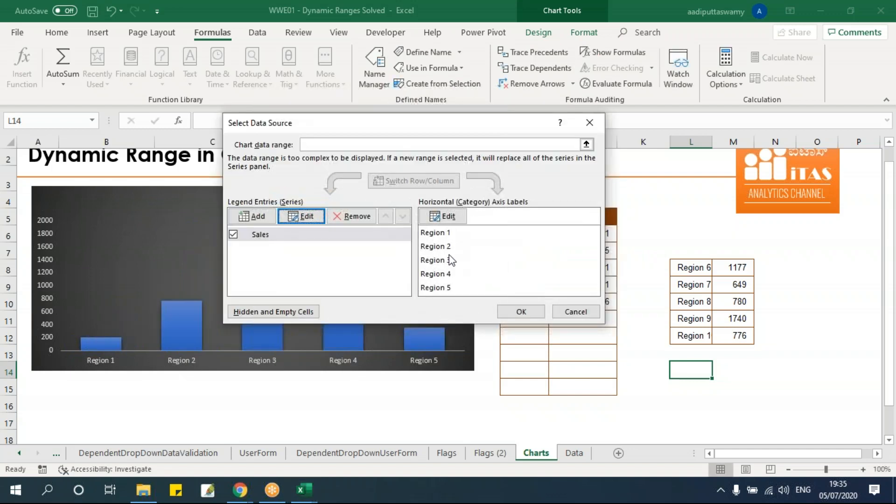
Set the chart's horizontal axis label range to Charts!rngChartReg and apply the data source changes.
{"action": "left_click", "coordinate": [454, 217]}
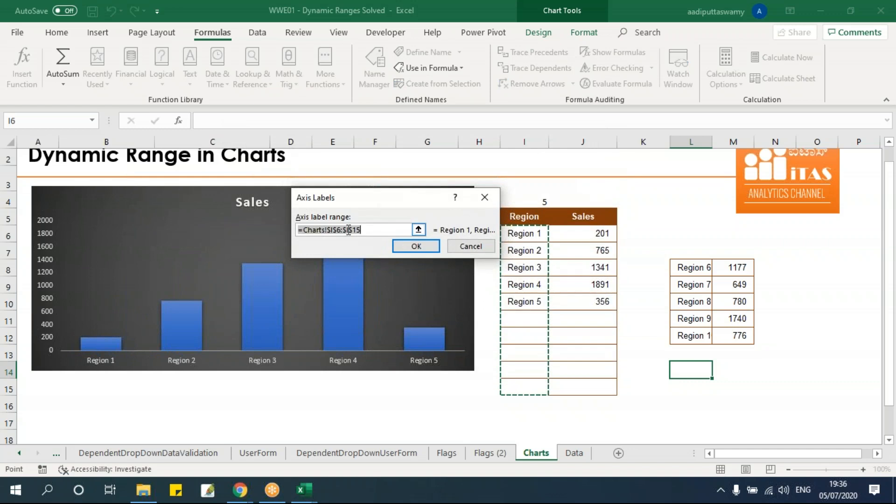
{"action": "left_click", "coordinate": [332, 230]}
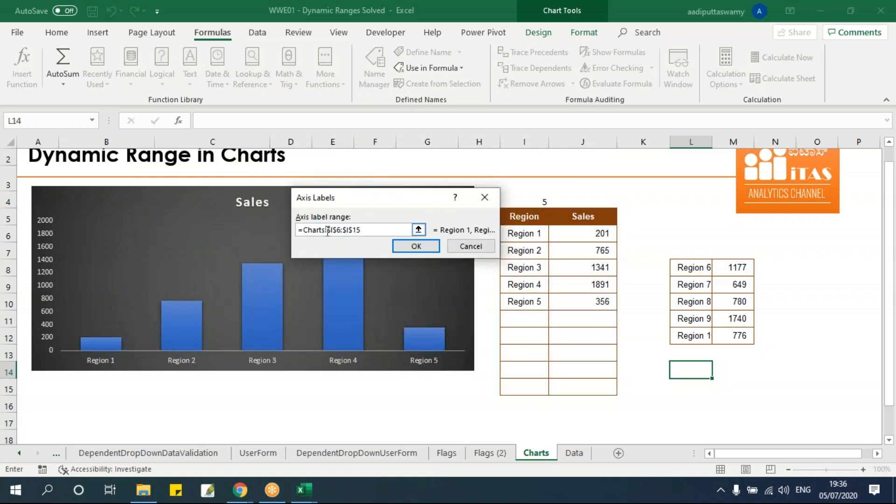
{"action": "left_click_drag", "start_coordinate": [346, 230], "coordinate": [400, 231]}
{"action": "key", "text": "BackSpace"}
{"action": "left_click", "coordinate": [415, 247]}
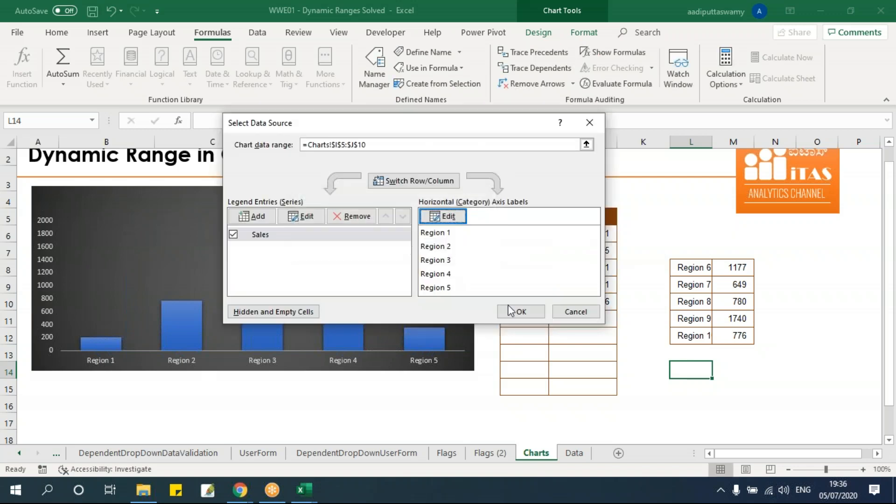
{"action": "left_click", "coordinate": [539, 311]}
{"action": "left_click", "coordinate": [717, 382]}
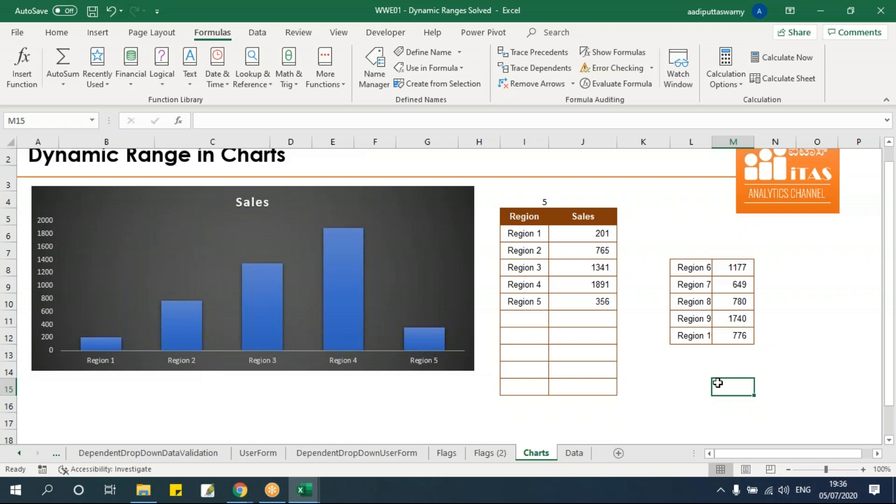
Copy the Region 6 and Region 7 rows from the side list into the chart table starting at I11.
{"action": "left_click_drag", "start_coordinate": [702, 275], "coordinate": [734, 285]}
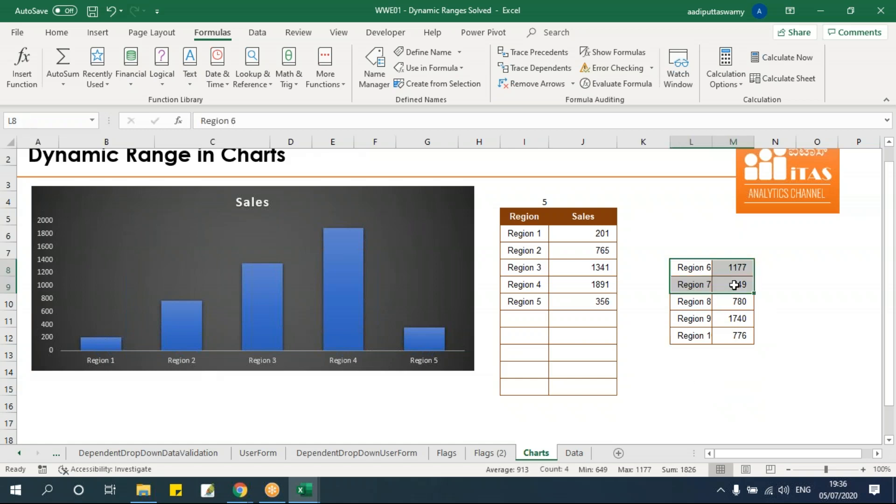
{"action": "key", "text": "ctrl+c"}
{"action": "left_click", "coordinate": [536, 319]}
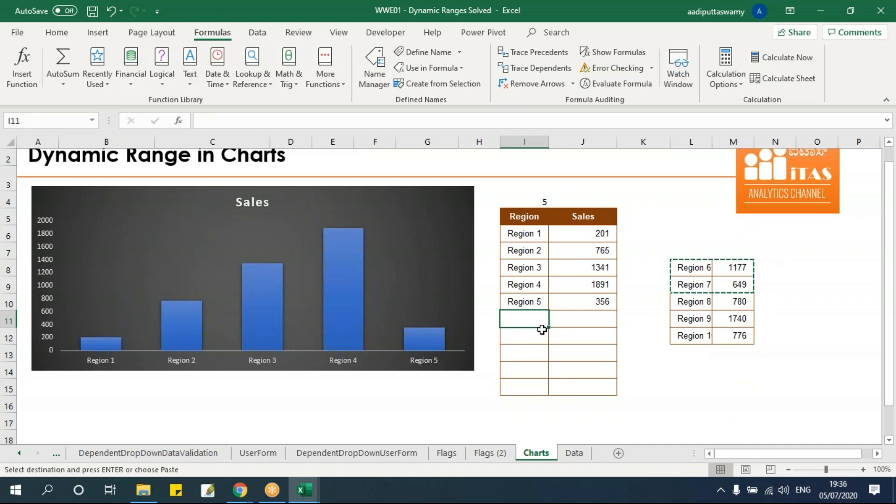
{"action": "key", "text": "ctrl+v"}
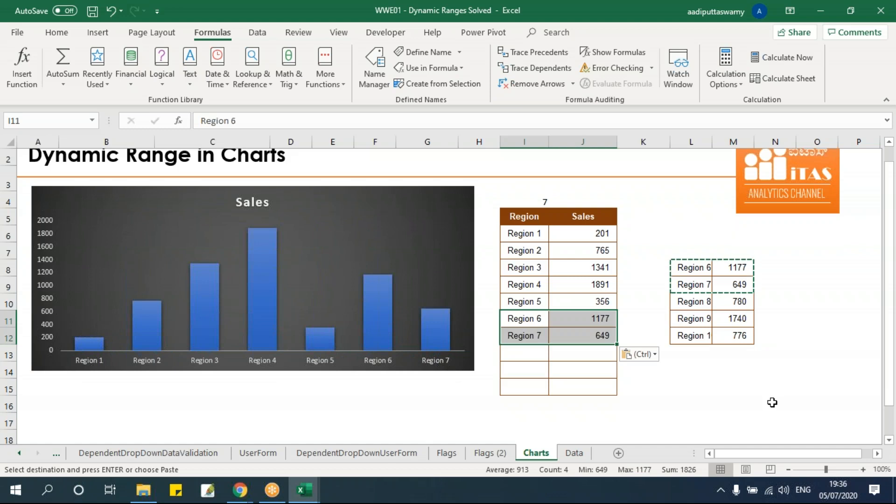
Copy the Region 8 to Region 10 rows from the side list into the chart table starting at I13.
{"action": "left_click_drag", "start_coordinate": [691, 302], "coordinate": [726, 335]}
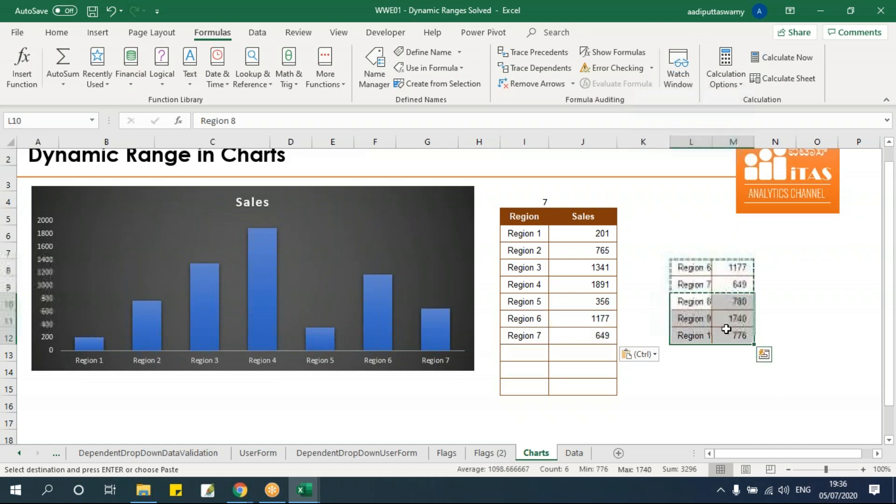
{"action": "key", "text": "ctrl+c"}
{"action": "left_click", "coordinate": [528, 359]}
{"action": "key", "text": "ctrl+v"}
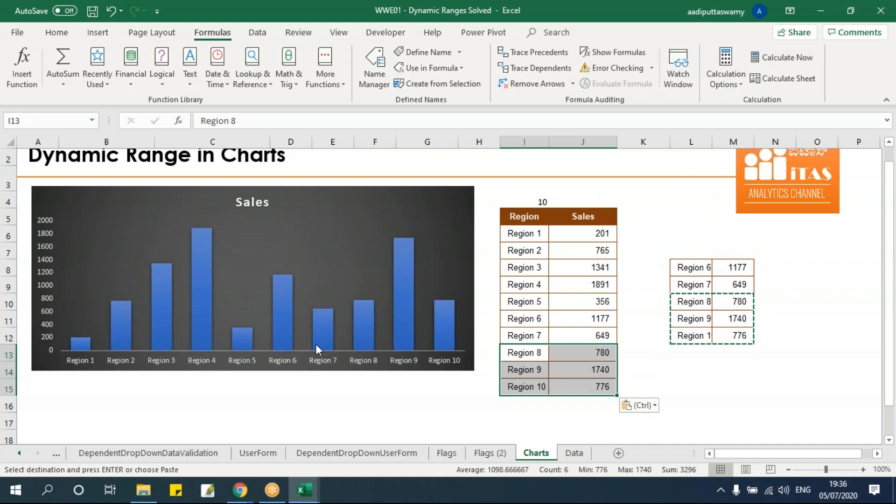
Copy the Region 4 to Region 10 rows of the chart table into the side list starting at L8.
{"action": "left_click", "coordinate": [728, 381]}
{"action": "left_click_drag", "start_coordinate": [523, 284], "coordinate": [596, 383]}
{"action": "key", "text": "ctrl+c"}
{"action": "left_click", "coordinate": [685, 267]}
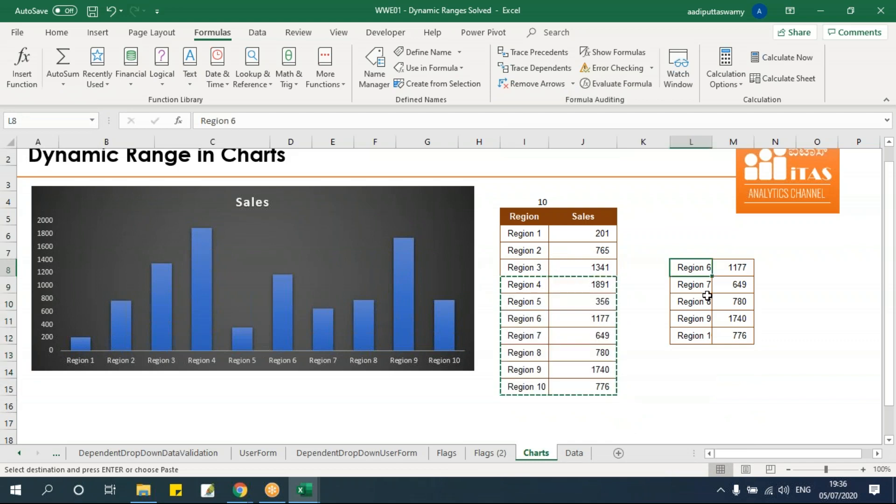
{"action": "key", "text": "ctrl+v"}
Clear the Region 4 to Region 10 entries from the chart table, cells I9:J15.
{"action": "left_click_drag", "start_coordinate": [538, 286], "coordinate": [595, 384]}
{"action": "key", "text": "Delete"}
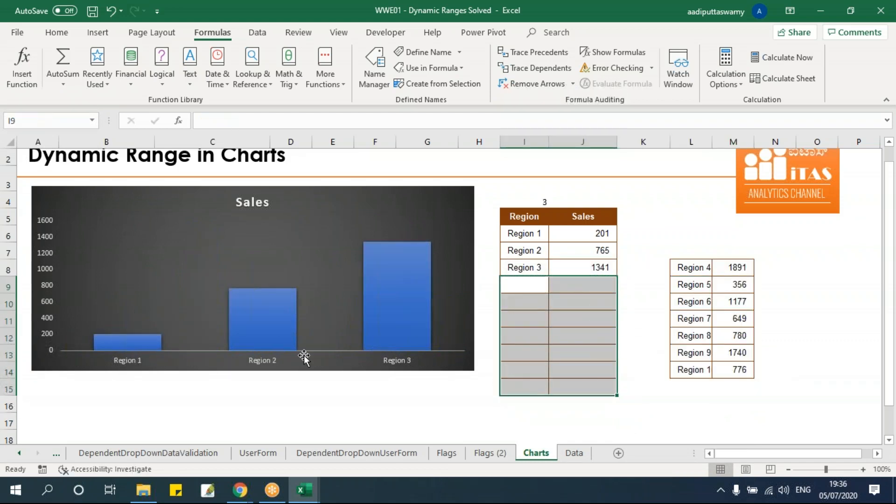
{"action": "left_click", "coordinate": [657, 405]}
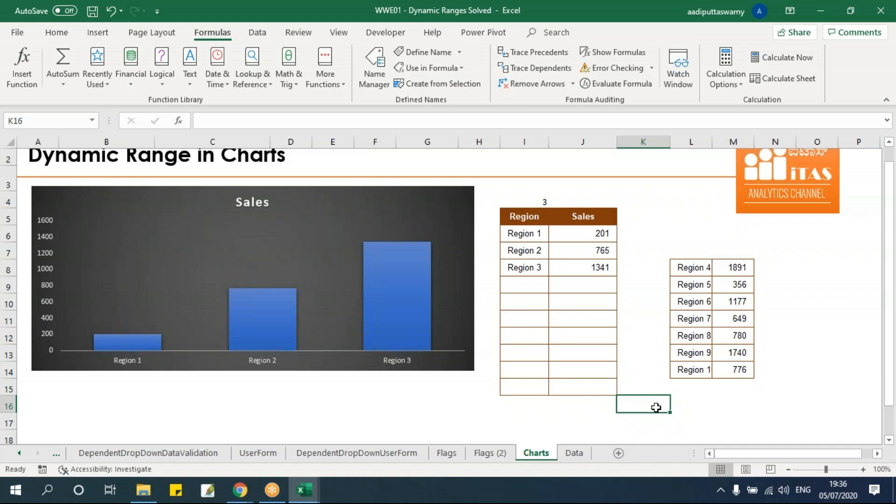
Go to the Data sheet and look over the sales table's columns from Region to Sales.
{"action": "left_click", "coordinate": [575, 452]}
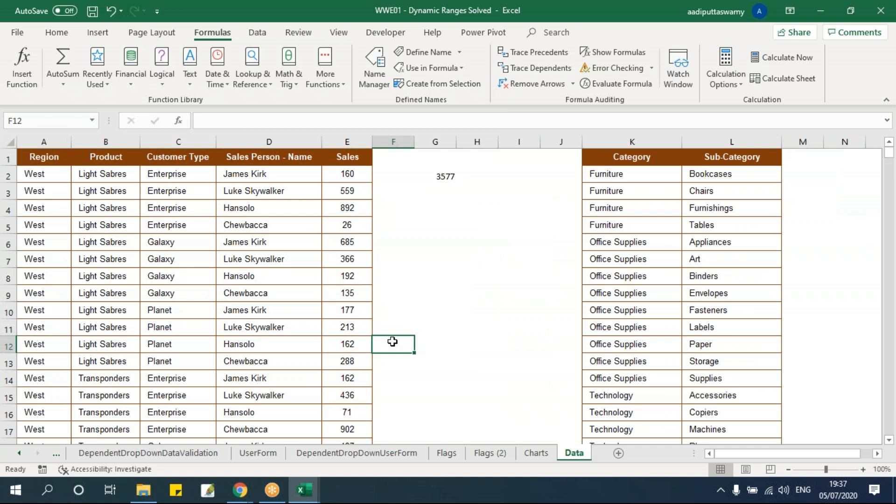
{"action": "left_click", "coordinate": [107, 192]}
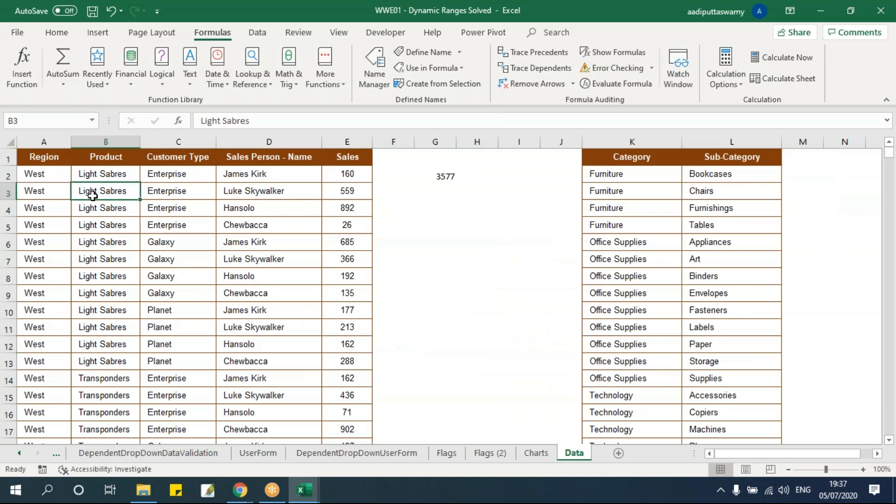
{"action": "left_click_drag", "start_coordinate": [45, 160], "coordinate": [331, 310]}
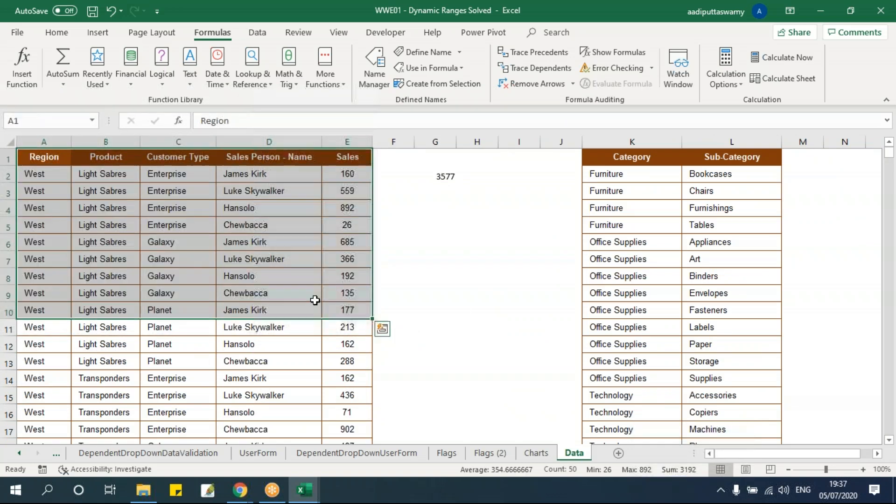
{"action": "left_click", "coordinate": [230, 256]}
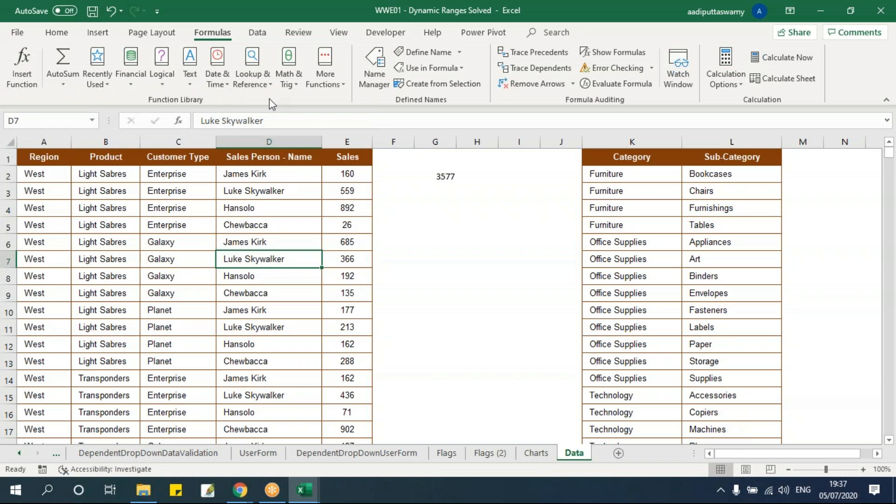
Check the rngPivotTable name's OFFSET formula in the Name Manager and the range it covers on the Data sheet.
{"action": "left_click", "coordinate": [374, 65]}
{"action": "left_click", "coordinate": [282, 186]}
{"action": "scroll", "coordinate": [318, 218], "scroll_direction": "down", "scroll_amount": 2}
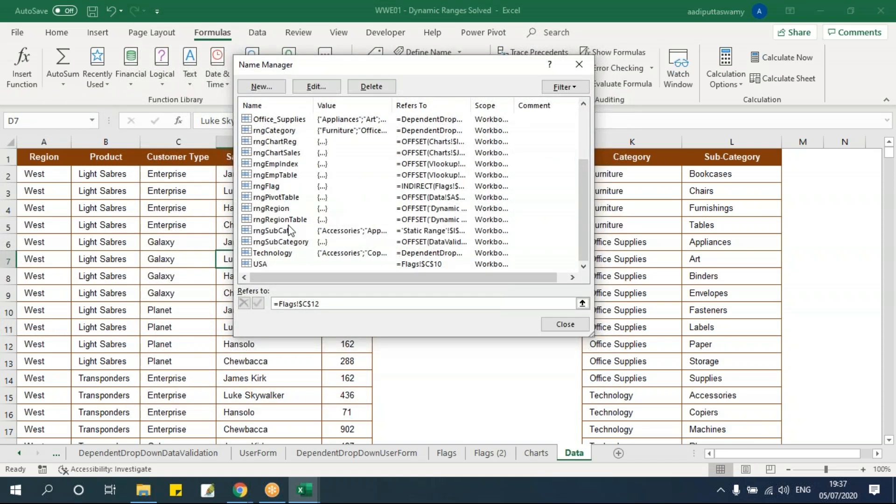
{"action": "left_click_drag", "start_coordinate": [403, 75], "coordinate": [494, 102]}
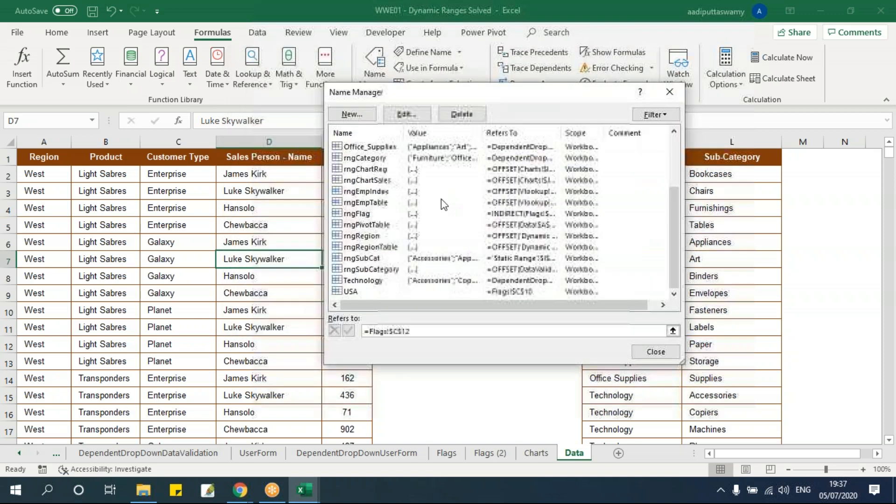
{"action": "left_click", "coordinate": [388, 226]}
{"action": "scroll", "coordinate": [387, 235], "scroll_direction": "up", "scroll_amount": 1}
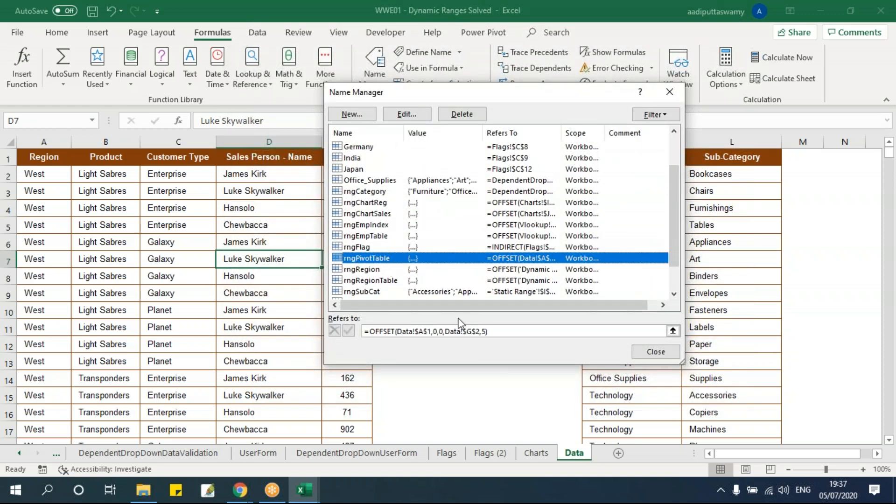
{"action": "left_click", "coordinate": [672, 331]}
{"action": "scroll", "coordinate": [363, 312], "scroll_direction": "down", "scroll_amount": 5}
{"action": "scroll", "coordinate": [364, 312], "scroll_direction": "down", "scroll_amount": 19}
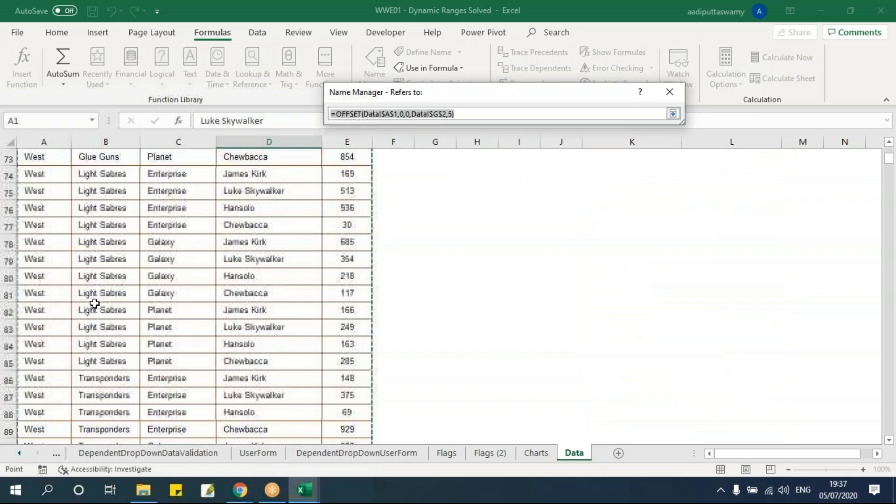
{"action": "key", "text": "Return"}
{"action": "key", "text": "Escape"}
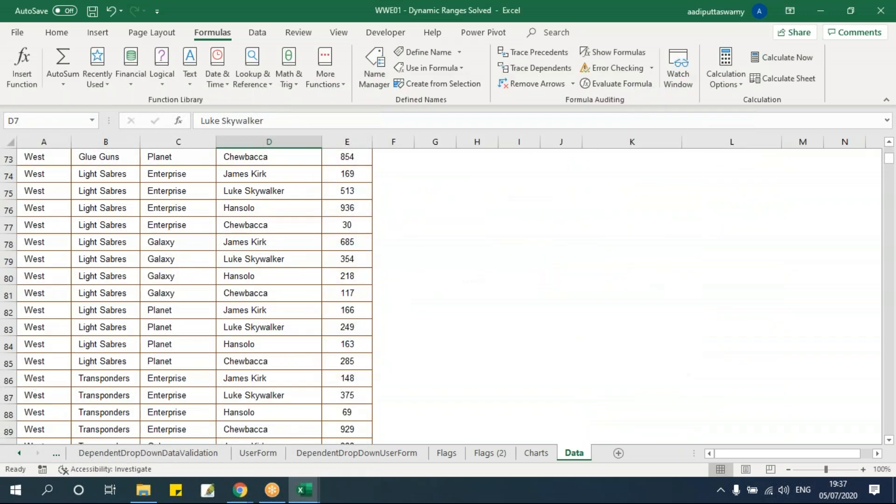
Copy all North East records at the end of the sales table, rows 3458 to 3577 across columns A to E.
{"action": "left_click", "coordinate": [42, 279]}
{"action": "key", "text": "ctrl+Down"}
{"action": "scroll", "coordinate": [129, 340], "scroll_direction": "up", "scroll_amount": 20}
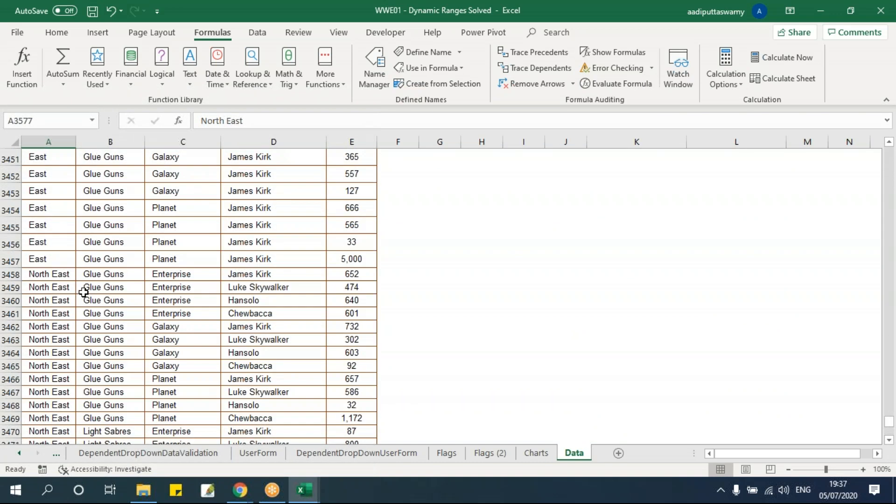
{"action": "left_click", "coordinate": [57, 273]}
{"action": "key", "text": "ctrl+shift+Down"}
{"action": "key", "text": "shift+Right"}
{"action": "key", "text": "shift+Right"}
{"action": "key", "text": "shift+Right"}
{"action": "key", "text": "shift+Right"}
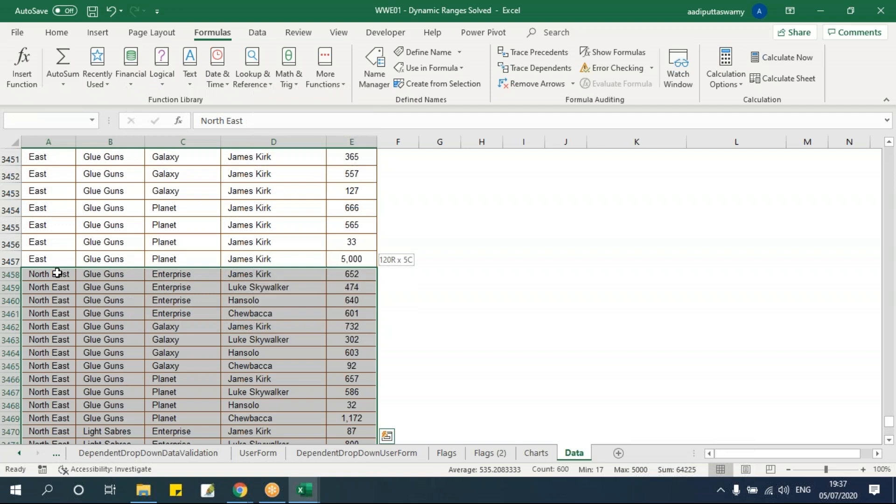
{"action": "key", "text": "ctrl+c"}
Paste the copied North East records outside the sales table, starting at cell I3458 of the Data sheet.
{"action": "key", "text": "Right"}
{"action": "key", "text": "Right"}
{"action": "key", "text": "Right"}
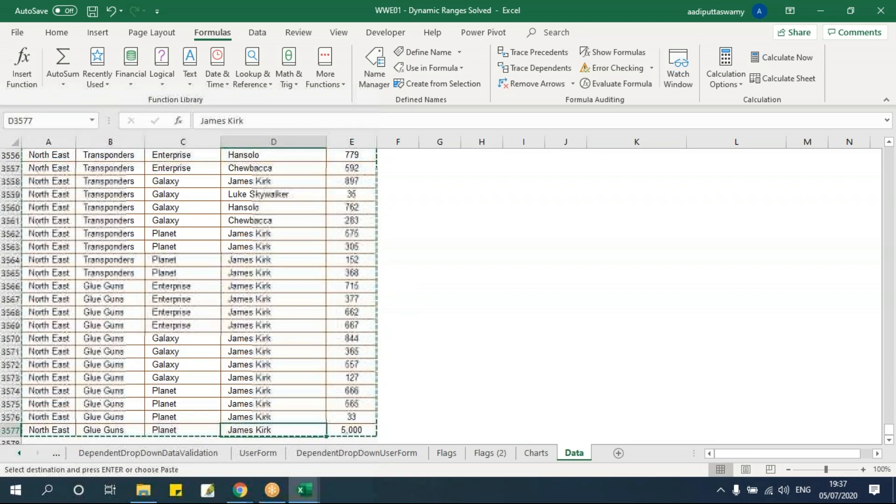
{"action": "key", "text": "ctrl+Up"}
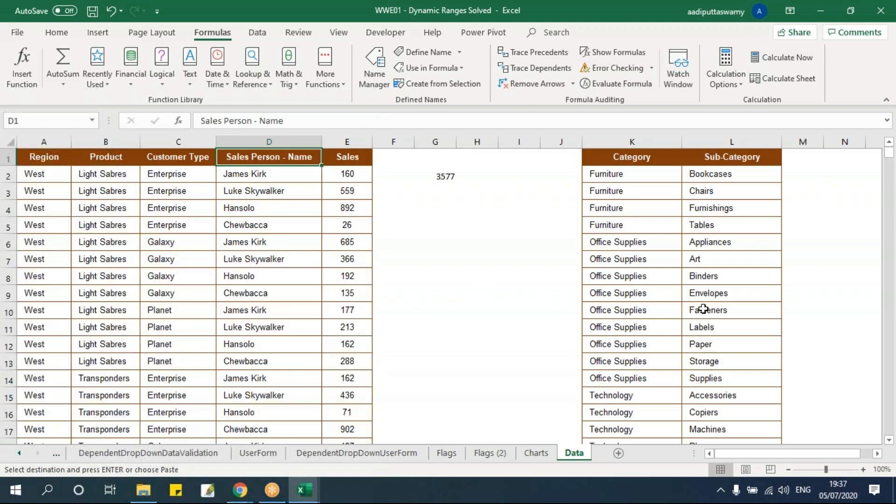
{"action": "left_click", "coordinate": [642, 295]}
{"action": "key", "text": "ctrl+Down"}
{"action": "scroll", "coordinate": [466, 329], "scroll_direction": "down", "scroll_amount": 6}
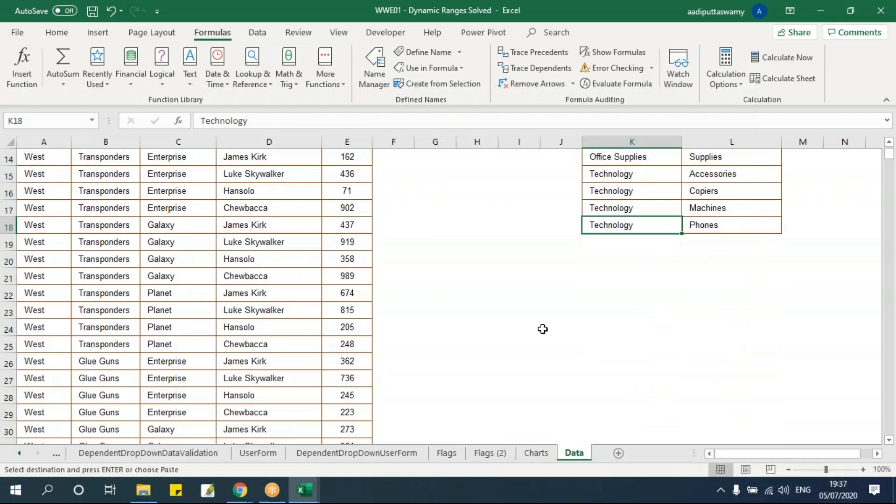
{"action": "left_click", "coordinate": [349, 329]}
{"action": "scroll", "coordinate": [353, 350], "scroll_direction": "down", "scroll_amount": 18}
{"action": "left_click", "coordinate": [352, 356]}
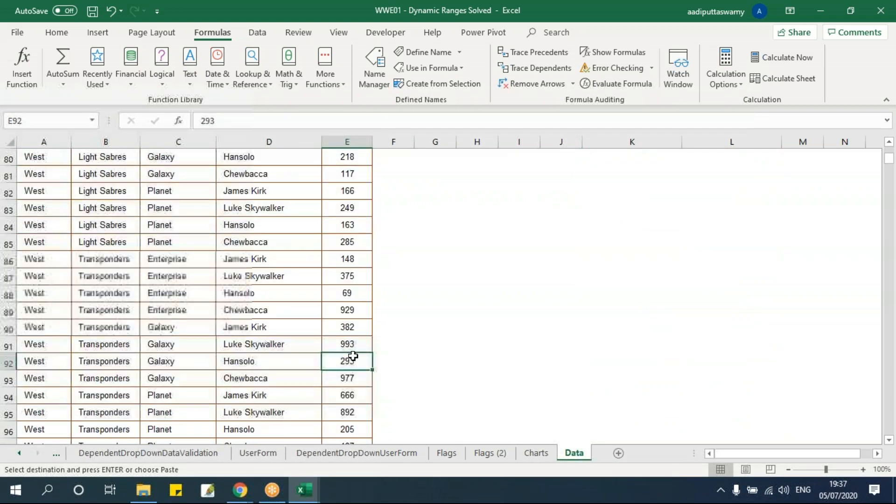
{"action": "key", "text": "ctrl+Down"}
{"action": "scroll", "coordinate": [513, 328], "scroll_direction": "up", "scroll_amount": 8}
{"action": "scroll", "coordinate": [513, 329], "scroll_direction": "up", "scroll_amount": 20}
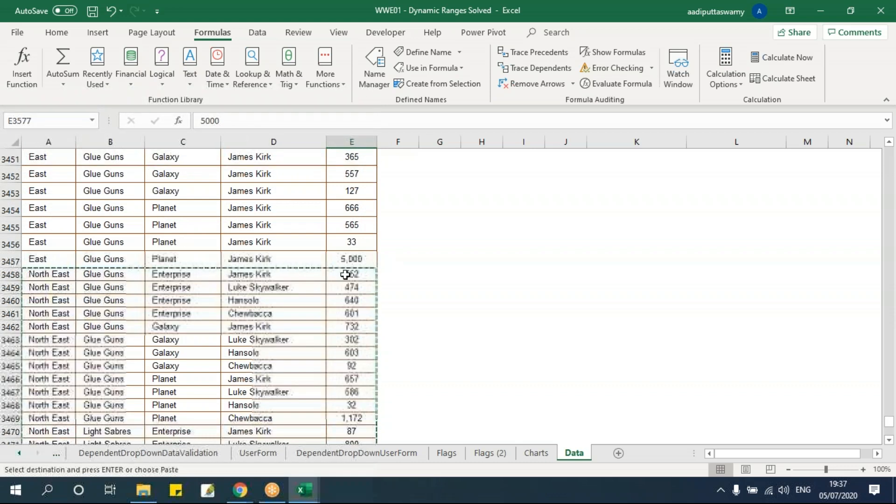
{"action": "left_click", "coordinate": [509, 275]}
{"action": "key", "text": "ctrl+v"}
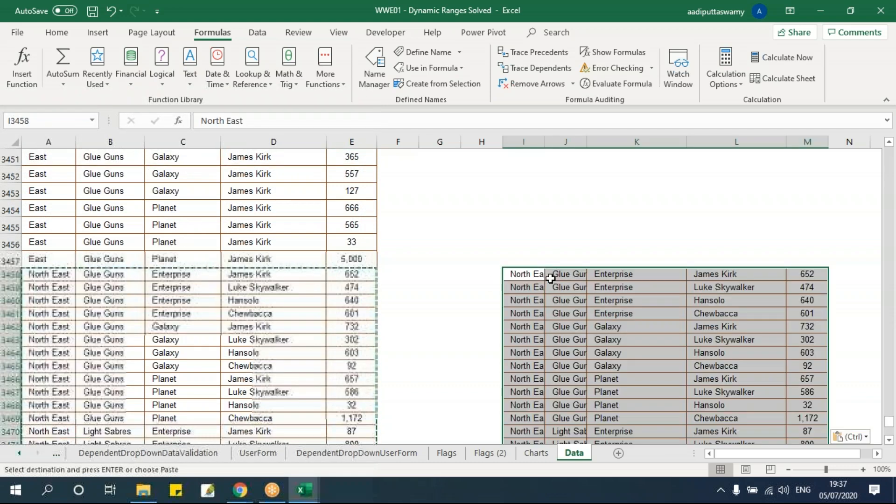
Clear everything, including formatting, from the original North East records in columns A to E from row 3458 down.
{"action": "left_click_drag", "start_coordinate": [64, 275], "coordinate": [339, 344]}
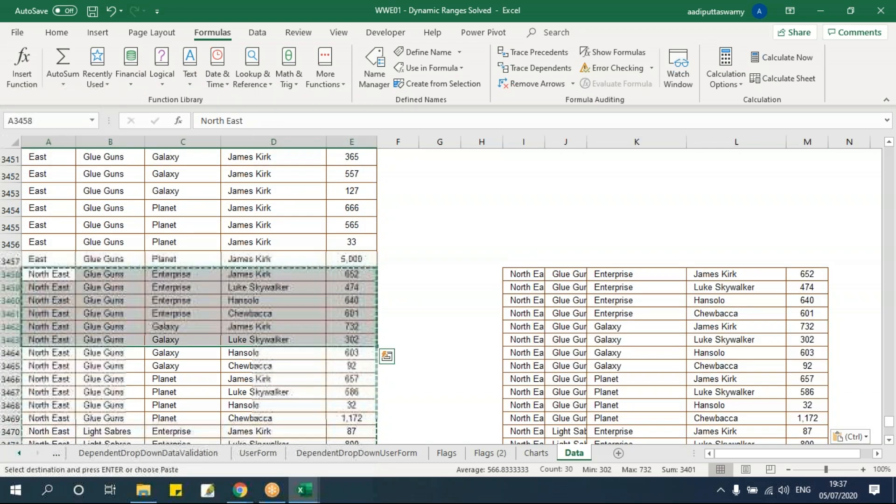
{"action": "key", "text": "ctrl+shift+Down"}
{"action": "key", "text": "Delete"}
{"action": "key", "text": "ctrl+BackSpace"}
{"action": "key", "text": "ctrl+BackSpace"}
{"action": "key", "text": "alt+e"}
{"action": "key", "text": "a"}
{"action": "key", "text": "a"}
{"action": "left_click", "coordinate": [259, 263]}
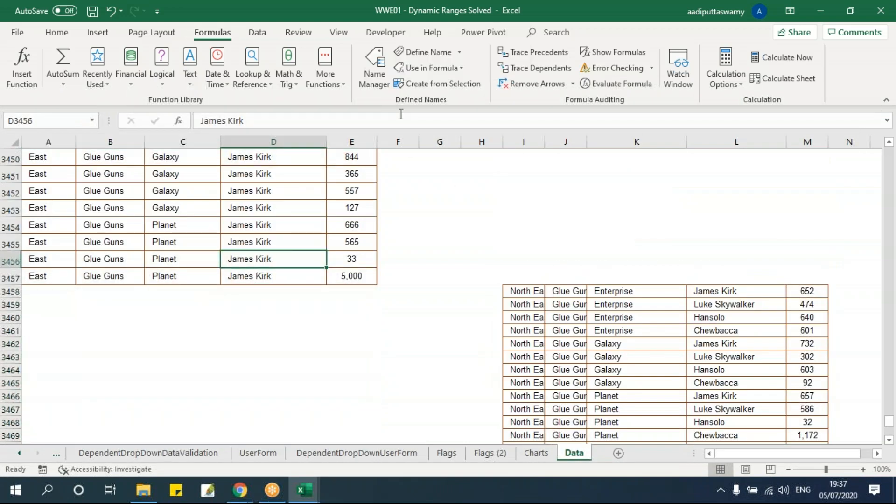
Check in the Name Manager which cells rngPivotTable covers on the Data sheet without the North East rows.
{"action": "left_click", "coordinate": [375, 70]}
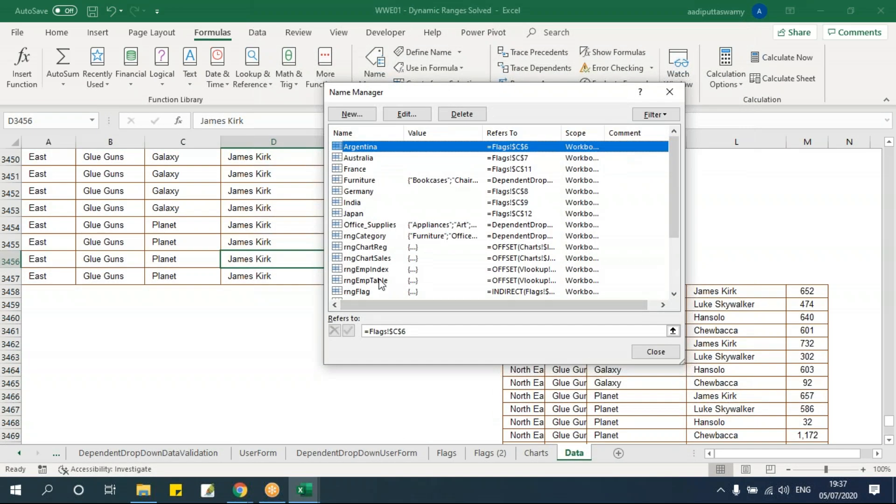
{"action": "left_click", "coordinate": [384, 280]}
{"action": "scroll", "coordinate": [415, 281], "scroll_direction": "down", "scroll_amount": 2}
{"action": "left_click", "coordinate": [405, 259]}
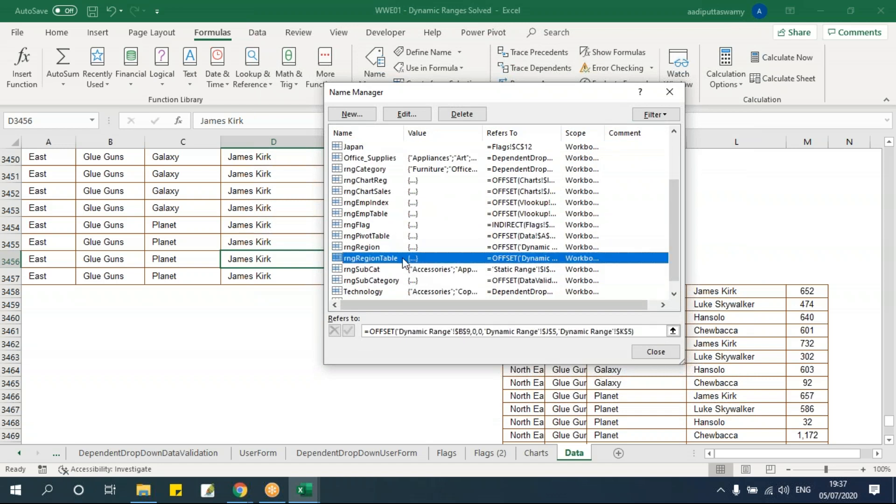
{"action": "left_click", "coordinate": [400, 237]}
{"action": "left_click", "coordinate": [673, 331]}
{"action": "scroll", "coordinate": [463, 326], "scroll_direction": "down", "scroll_amount": 5}
{"action": "left_click_drag", "start_coordinate": [888, 429], "coordinate": [891, 432]}
{"action": "scroll", "coordinate": [556, 333], "scroll_direction": "up", "scroll_amount": 13}
{"action": "scroll", "coordinate": [555, 333], "scroll_direction": "up", "scroll_amount": 20}
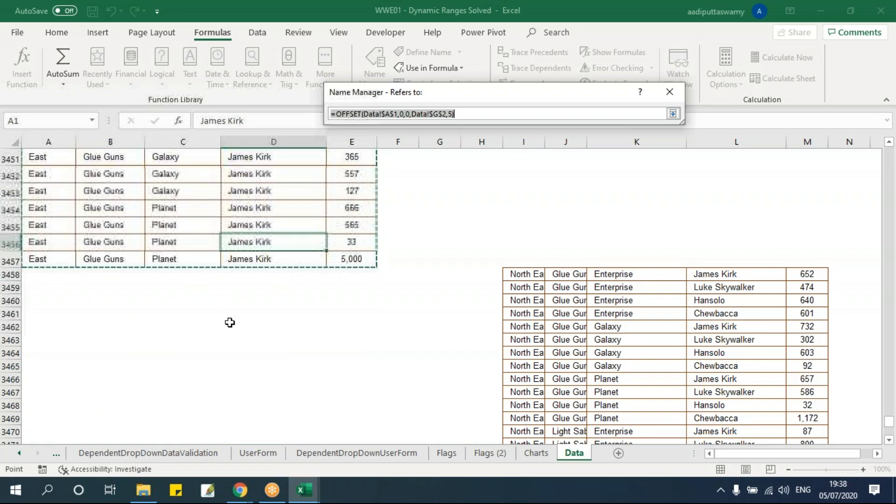
{"action": "key", "text": "Return"}
{"action": "key", "text": "Escape"}
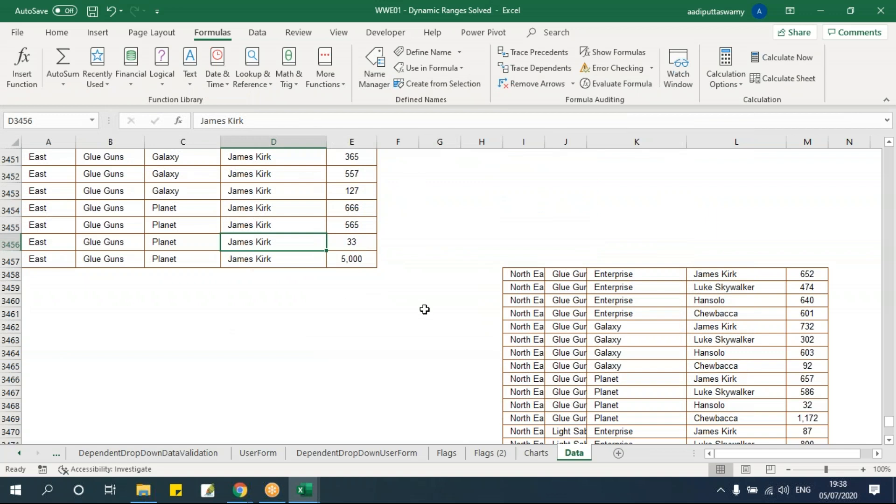
Add a new worksheet after the Data sheet and name it wksCopy.
{"action": "left_click", "coordinate": [618, 453]}
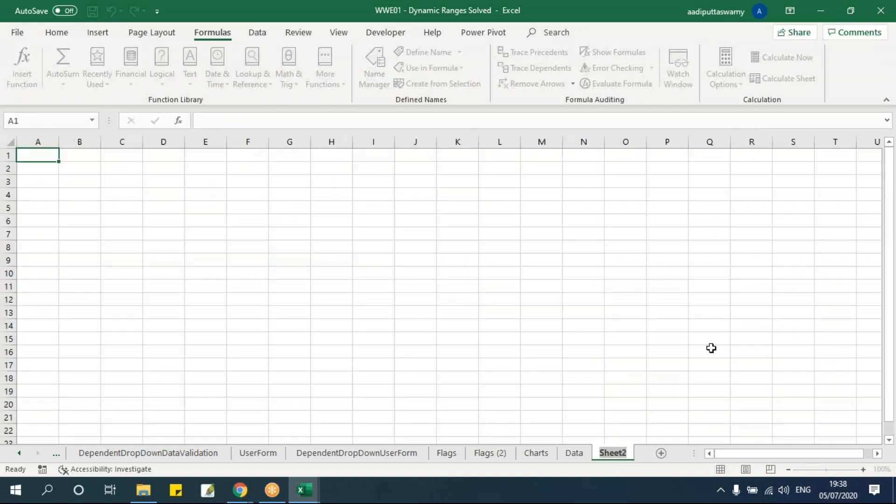
{"action": "type", "text": "wksCopy"}
{"action": "key", "text": "Return"}
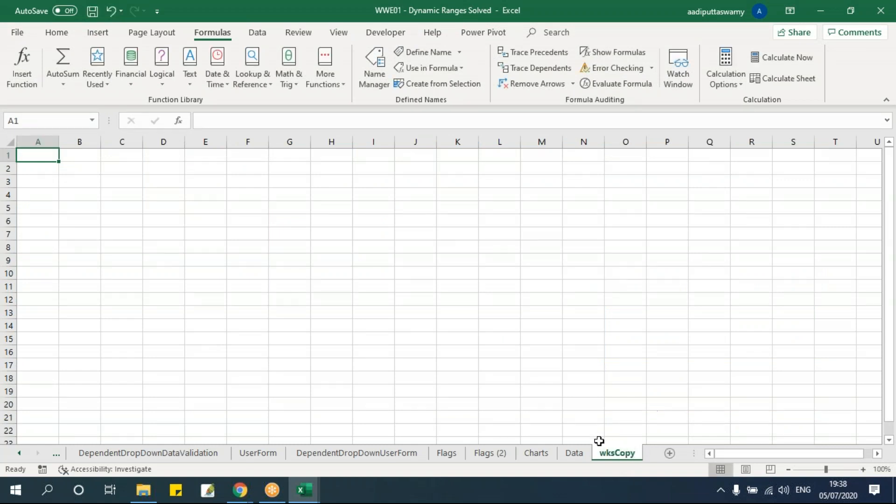
{"action": "left_click", "coordinate": [608, 406]}
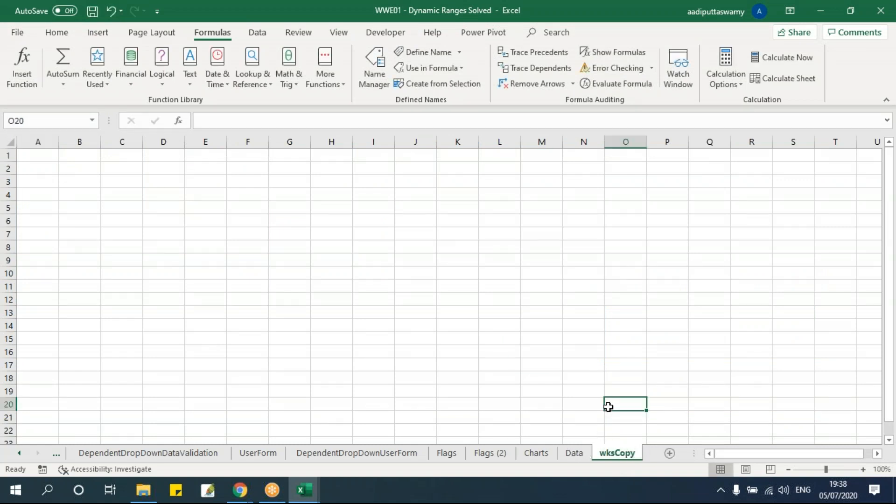
Insert a new module in the workbook's VBA project and name it mod_Range.
{"action": "key", "text": "alt+F11"}
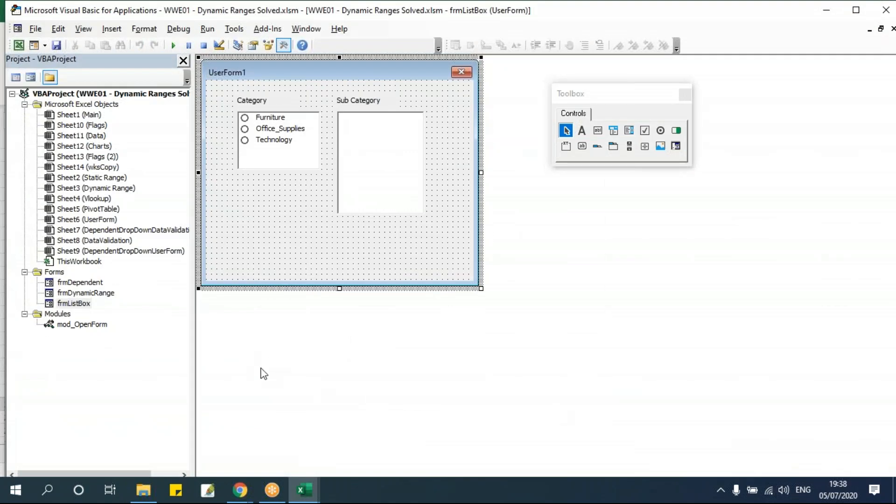
{"action": "right_click", "coordinate": [92, 346]}
{"action": "mouse_move", "coordinate": [198, 245]}
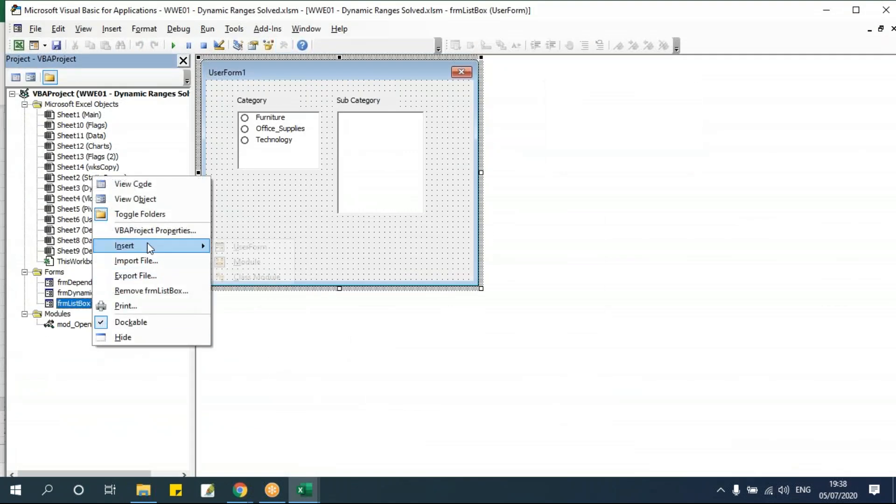
{"action": "left_click", "coordinate": [248, 261]}
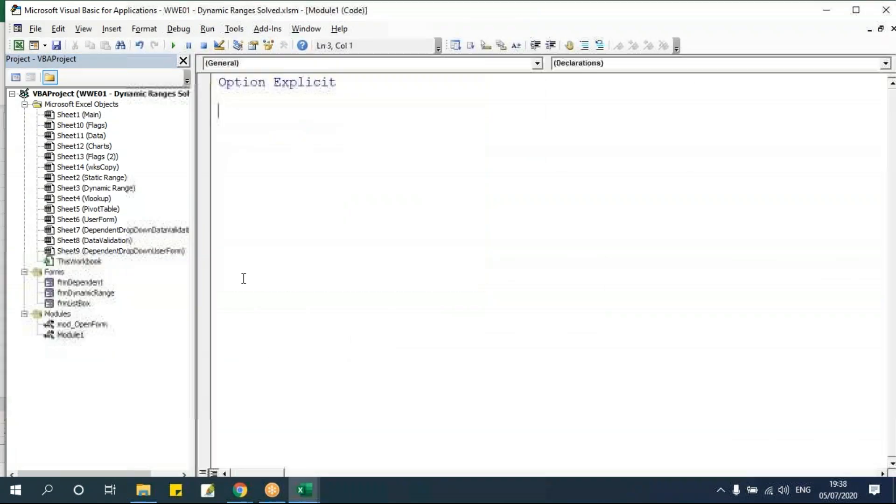
{"action": "left_click", "coordinate": [76, 335]}
{"action": "key", "text": "F4"}
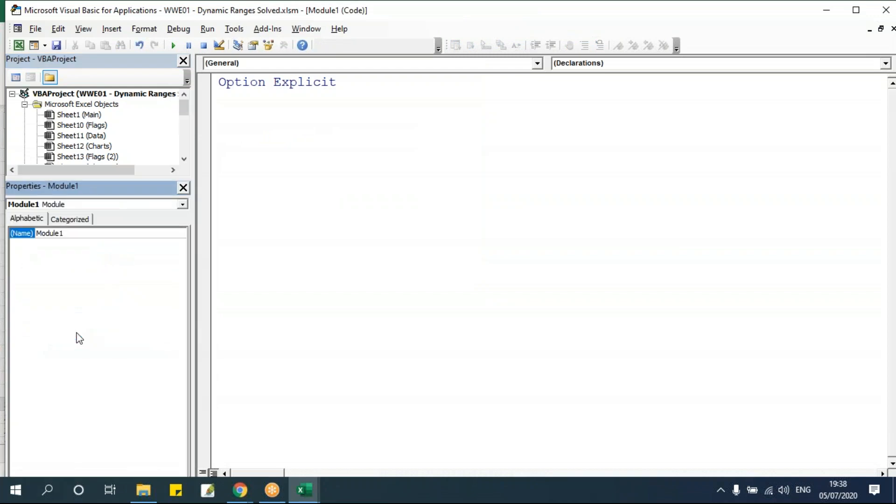
{"action": "double_click", "coordinate": [71, 233]}
{"action": "type", "text": "mod_Range"}
{"action": "key", "text": "Return"}
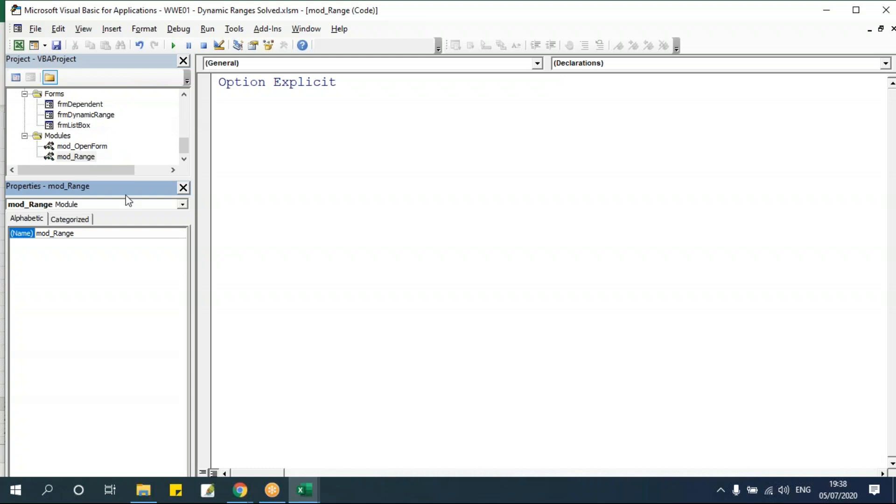
{"action": "left_click", "coordinate": [183, 187]}
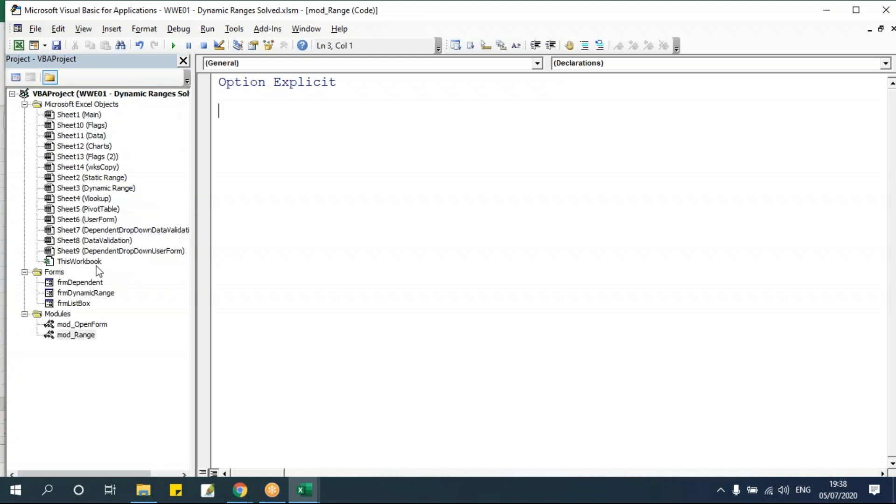
Set the code name of the wksCopy sheet to wksCopy in its VBA properties.
{"action": "left_click", "coordinate": [107, 169]}
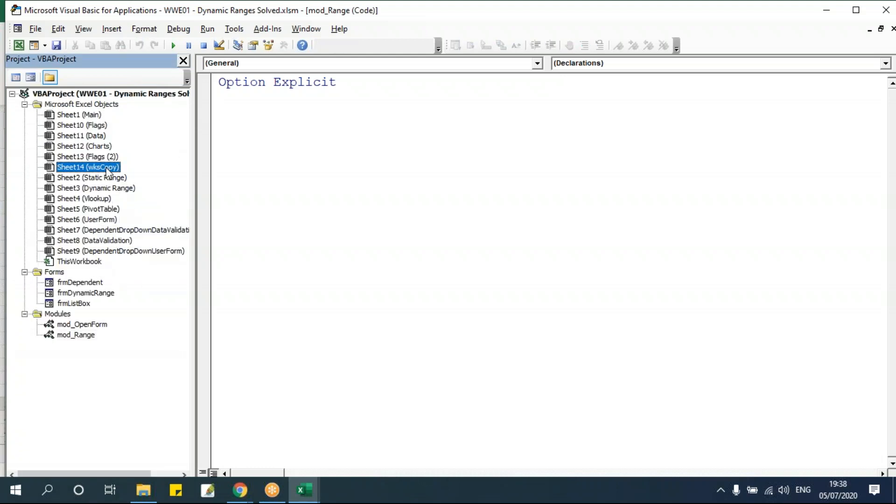
{"action": "key", "text": "F4"}
{"action": "left_click", "coordinate": [129, 330]}
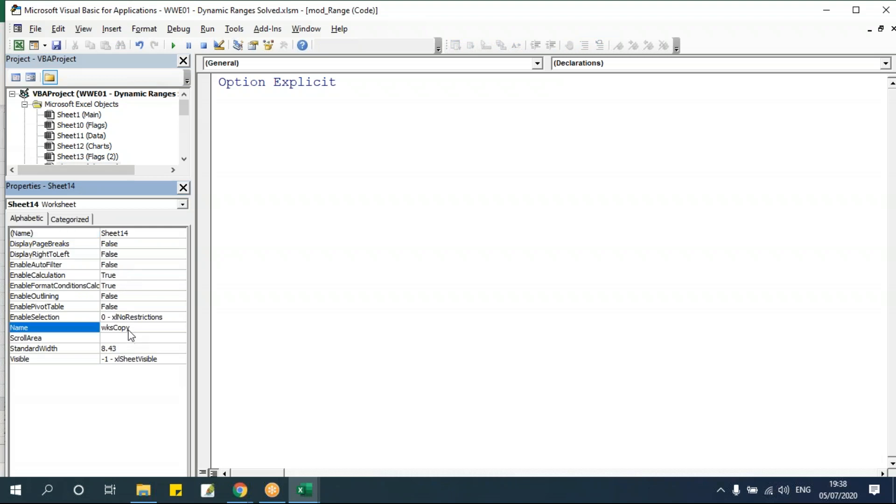
{"action": "left_click_drag", "start_coordinate": [143, 327], "coordinate": [75, 325]}
{"action": "left_click", "coordinate": [126, 234]}
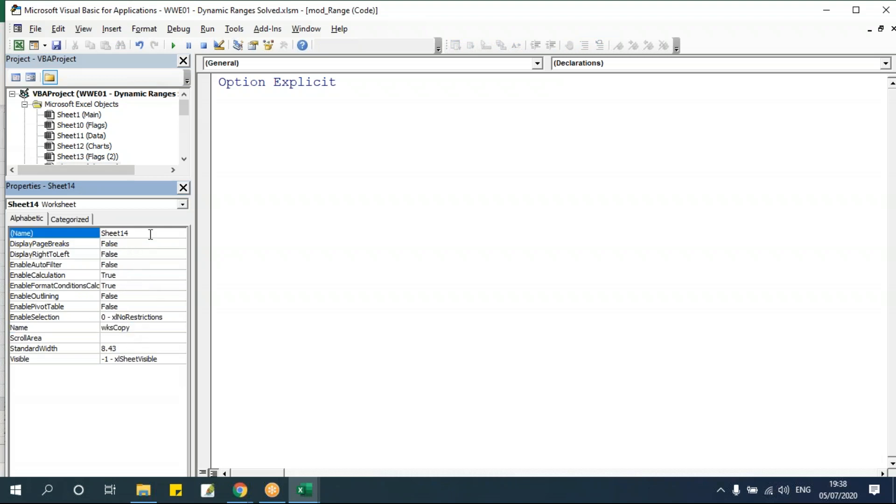
{"action": "key", "text": "ctrl+v"}
{"action": "key", "text": "Return"}
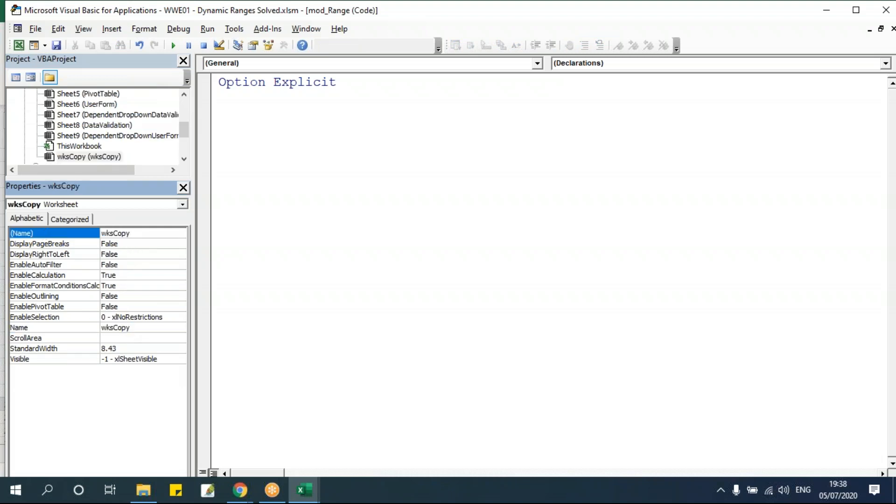
{"action": "left_click", "coordinate": [183, 188]}
Set the code name of the Data sheet to wksData and return to the mod_Range code.
{"action": "left_click", "coordinate": [97, 138]}
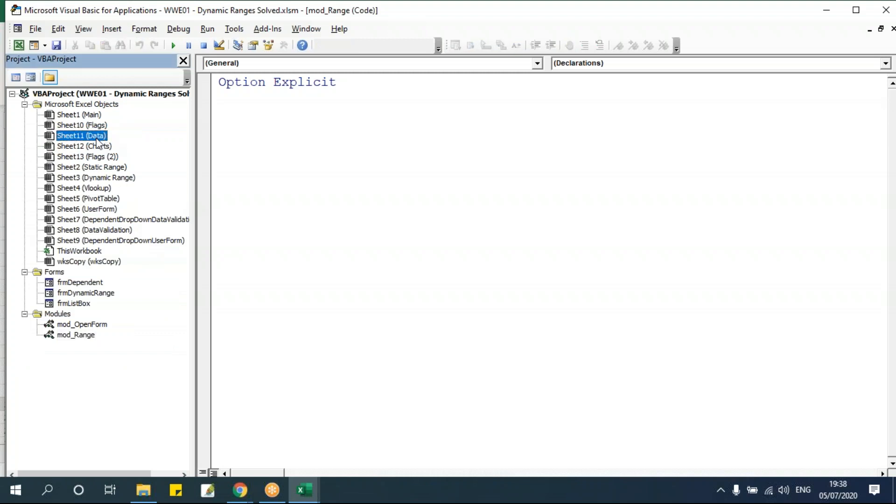
{"action": "key", "text": "F4"}
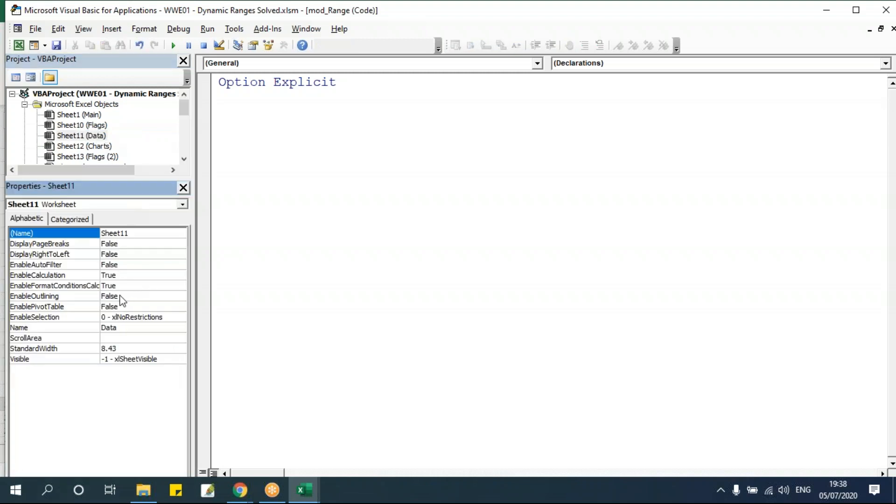
{"action": "left_click", "coordinate": [128, 327]}
{"action": "left_click_drag", "start_coordinate": [128, 328], "coordinate": [77, 326]}
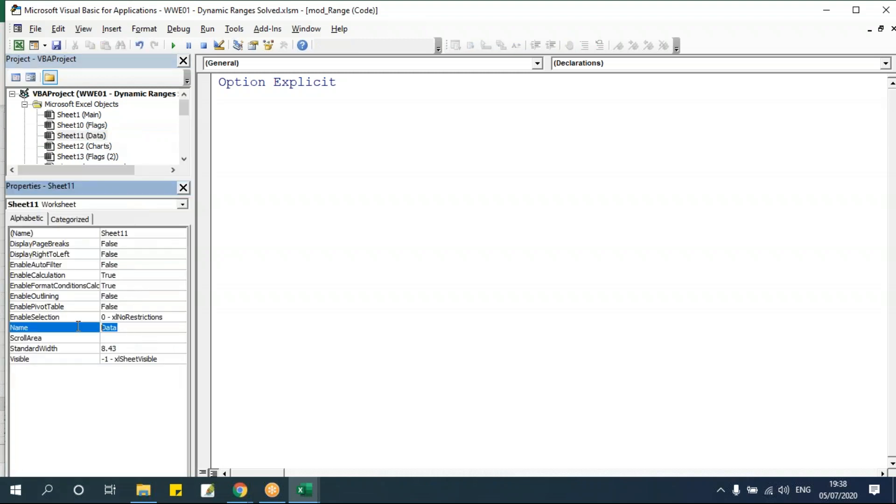
{"action": "left_click", "coordinate": [124, 232]}
{"action": "left_click_drag", "start_coordinate": [150, 232], "coordinate": [89, 235]}
{"action": "type", "text": "wksData"}
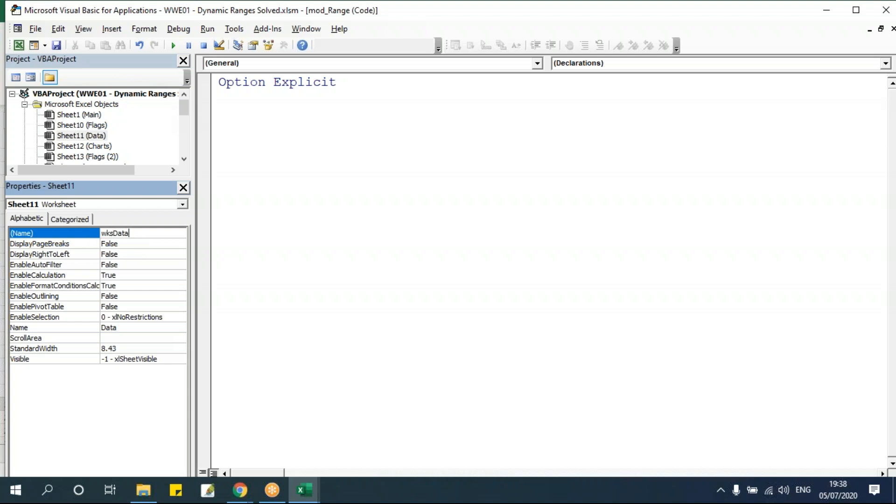
{"action": "key", "text": "Return"}
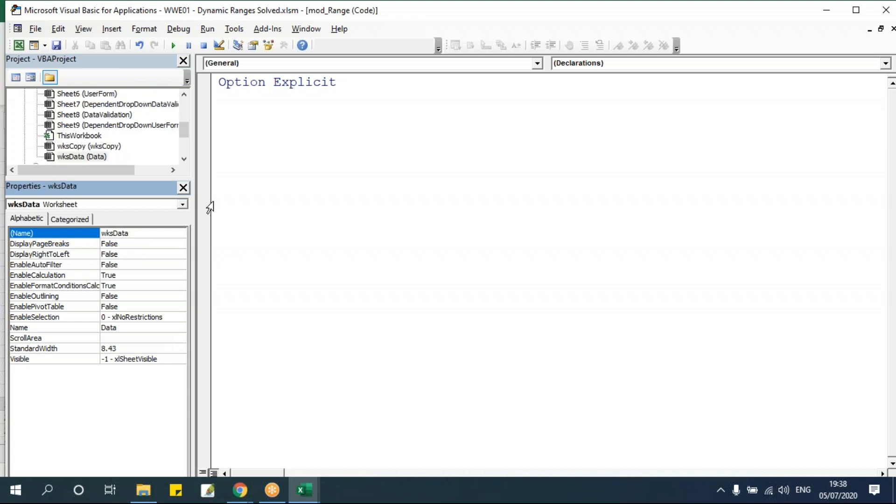
{"action": "left_click", "coordinate": [183, 187]}
{"action": "left_click", "coordinate": [249, 331]}
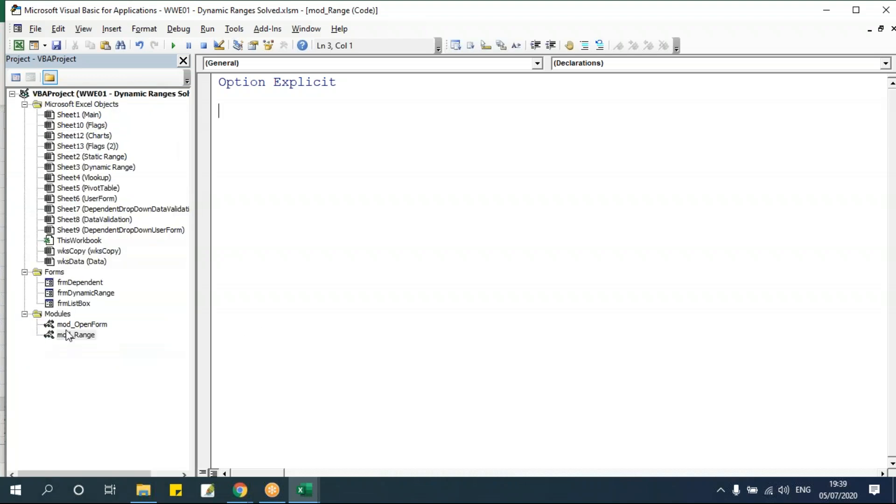
Switch back to the workbook's Data sheet and view the sales table from its header row.
{"action": "key", "text": "alt+F11"}
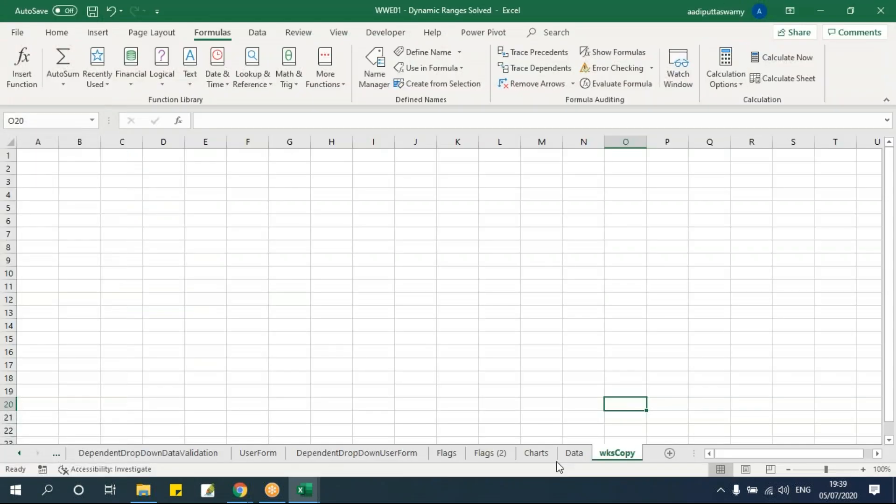
{"action": "left_click", "coordinate": [573, 456]}
{"action": "left_click", "coordinate": [171, 227]}
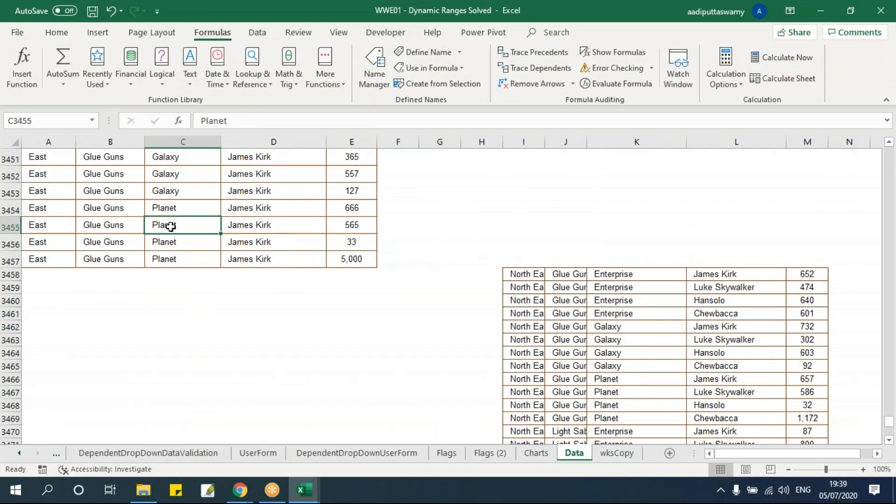
{"action": "key", "text": "ctrl+Up"}
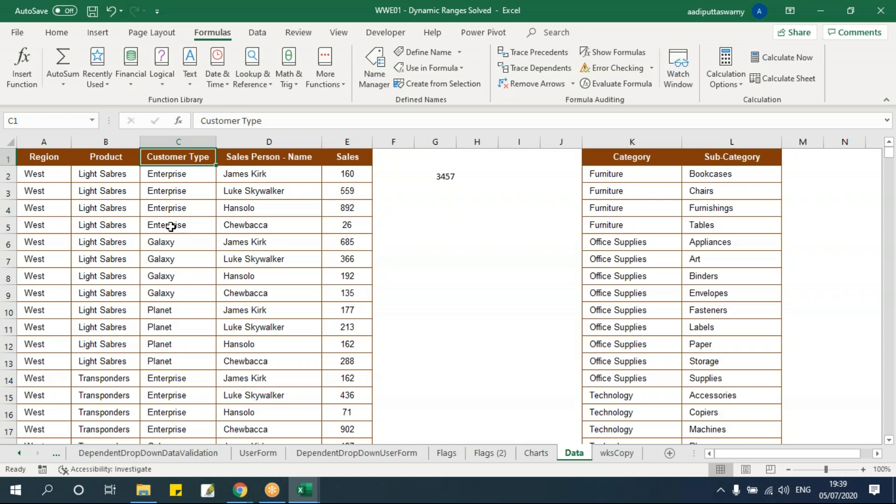
Return to the VBA editor and start a procedure named CopyData_DynRange in the mod_Range module.
{"action": "key", "text": "alt+F11"}
{"action": "type", "text": "Sub"}
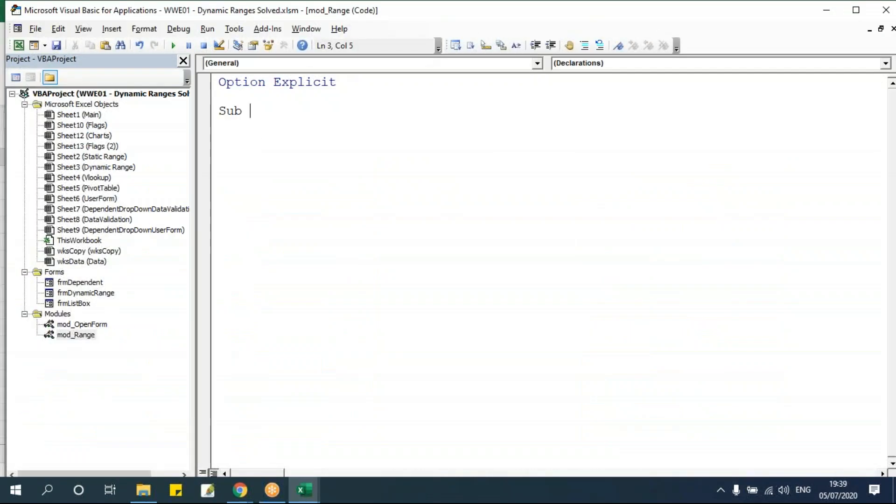
{"action": "type", "text": " Cp"}
{"action": "type", "text": "opyData"}
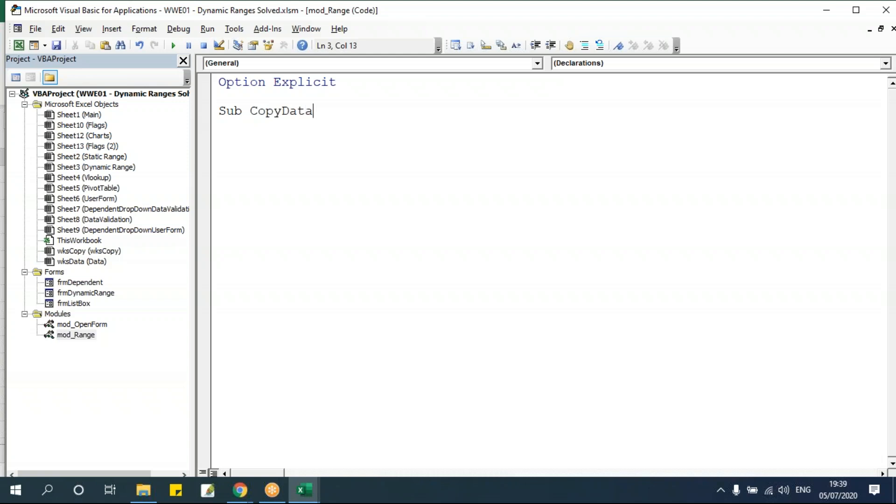
{"action": "type", "text": "_DynRange"}
{"action": "key", "text": "Return"}
Declare the variable rngData as Range in CopyData_DynRange, leaving blank lines below it.
{"action": "type", "text": "dim rngData as ra"}
{"action": "key", "text": "Tab"}
{"action": "key", "text": "Return"}
{"action": "key", "text": "Return"}
{"action": "key", "text": "Return"}
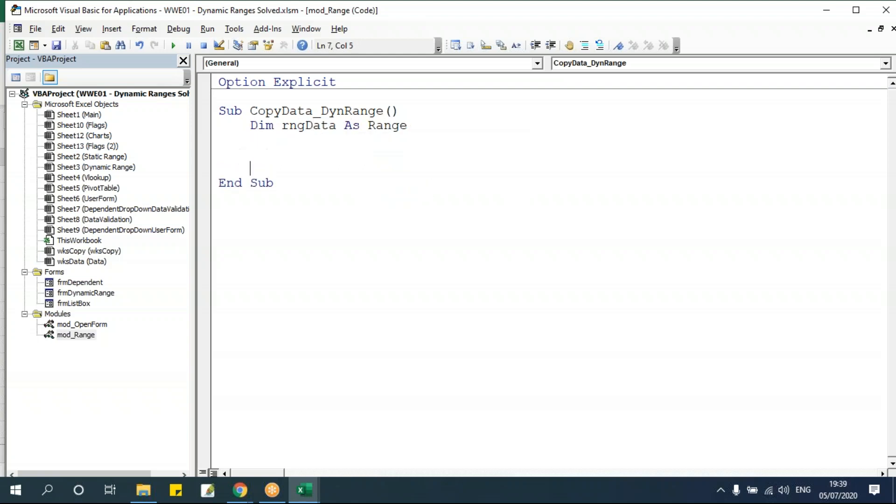
{"action": "key", "text": "Return"}
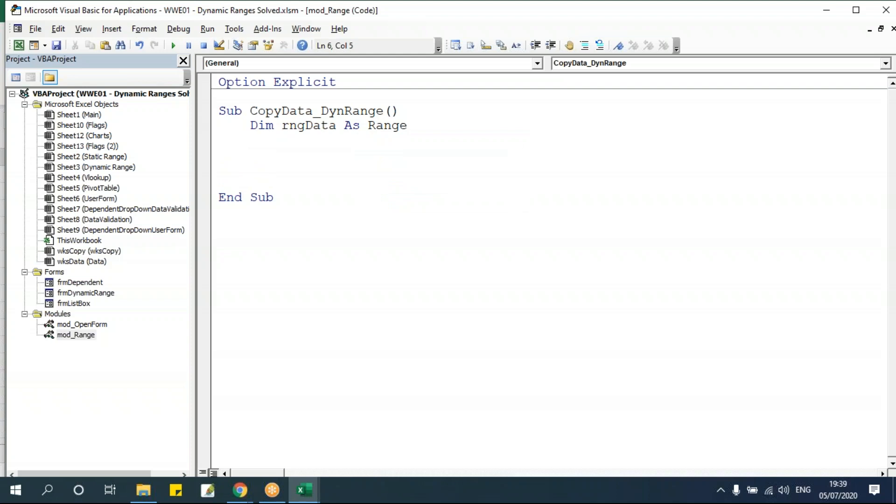
Assign wksData.Range("A1").CurrentRegion to rngData with a Set statement, checking the starting cell on the Data sheet.
{"action": "type", "text": "set rngdata = wks"}
{"action": "key", "text": "ctrl+space"}
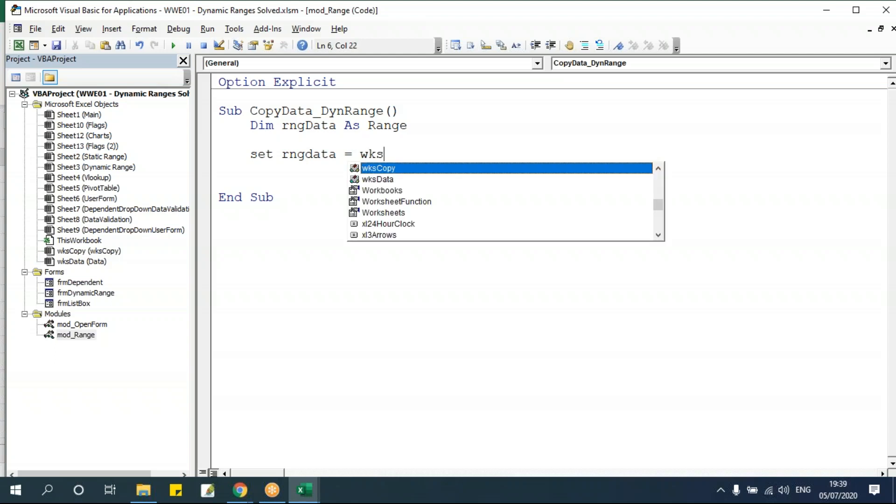
{"action": "key", "text": "Down"}
{"action": "key", "text": "Tab"}
{"action": "type", "text": ".ra"}
{"action": "key", "text": "Tab"}
{"action": "type", "text": "(\""}
{"action": "key", "text": "alt+F11"}
{"action": "left_click", "coordinate": [49, 158]}
{"action": "left_click", "coordinate": [45, 120]}
{"action": "key", "text": "alt+F11"}
{"action": "type", "text": "A1\").curr"}
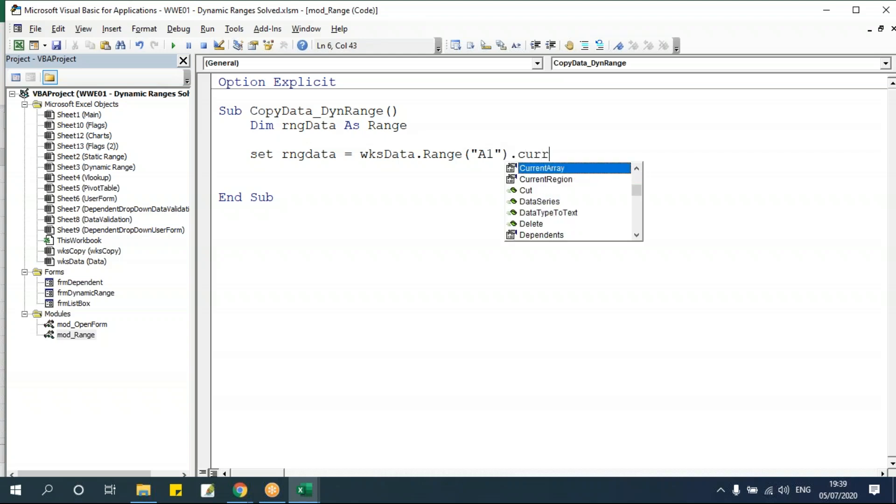
{"action": "key", "text": "Down"}
{"action": "key", "text": "Tab"}
{"action": "left_click", "coordinate": [274, 197]}
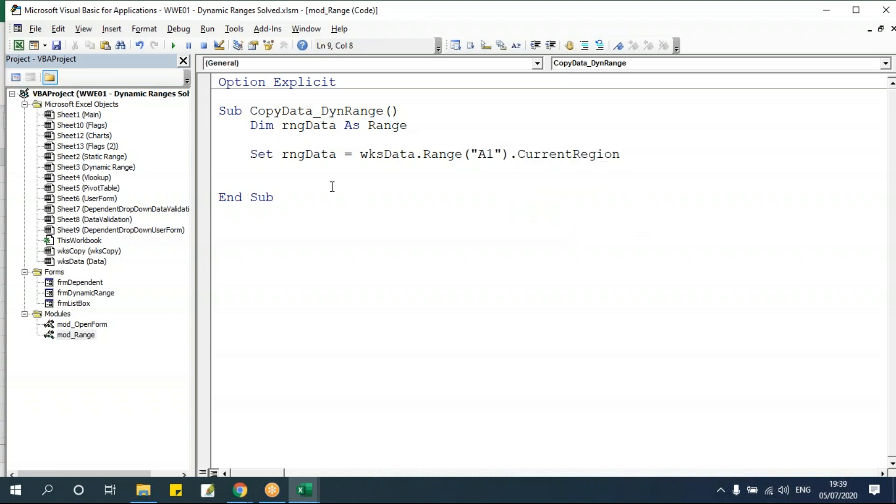
Duplicate the Set rngData statement on the line below and comment out the original.
{"action": "left_click_drag", "start_coordinate": [252, 154], "coordinate": [648, 158]}
{"action": "key", "text": "ctrl+c"}
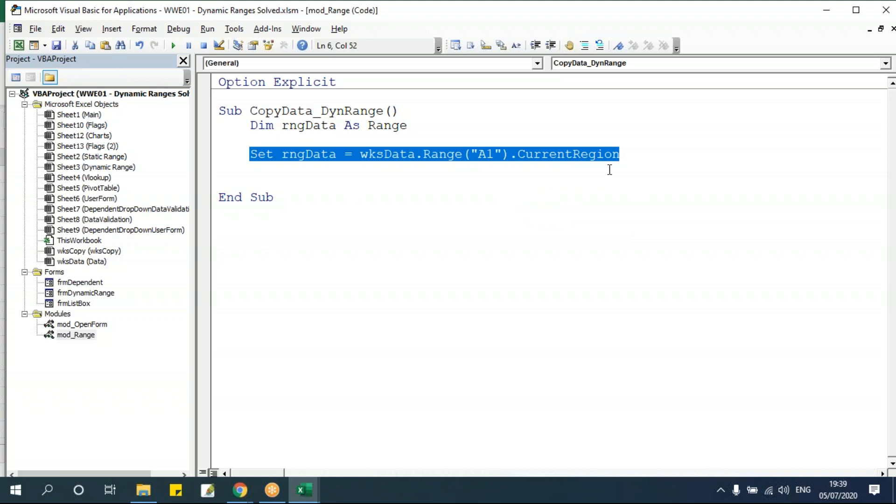
{"action": "left_click", "coordinate": [523, 171]}
{"action": "key", "text": "ctrl+v"}
{"action": "left_click", "coordinate": [251, 154]}
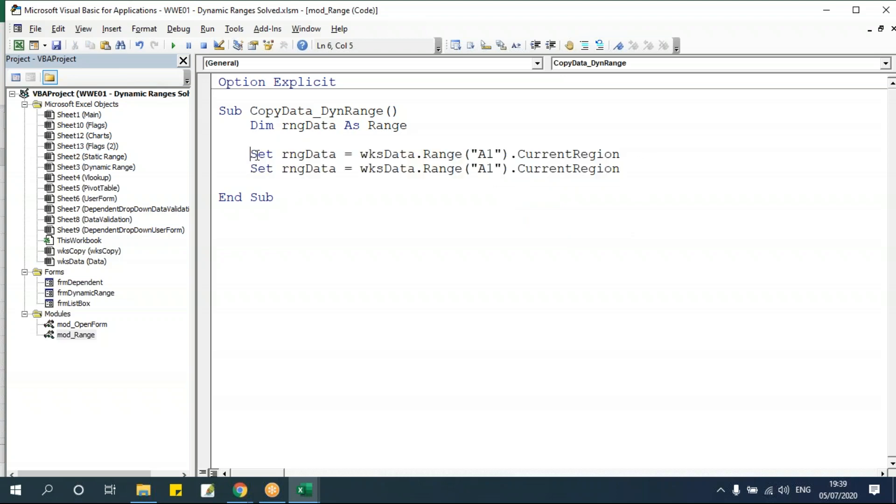
{"action": "type", "text": "'"}
Remove .CurrentRegion from the uncommented Set rngData statement.
{"action": "left_click_drag", "start_coordinate": [479, 170], "coordinate": [496, 174]}
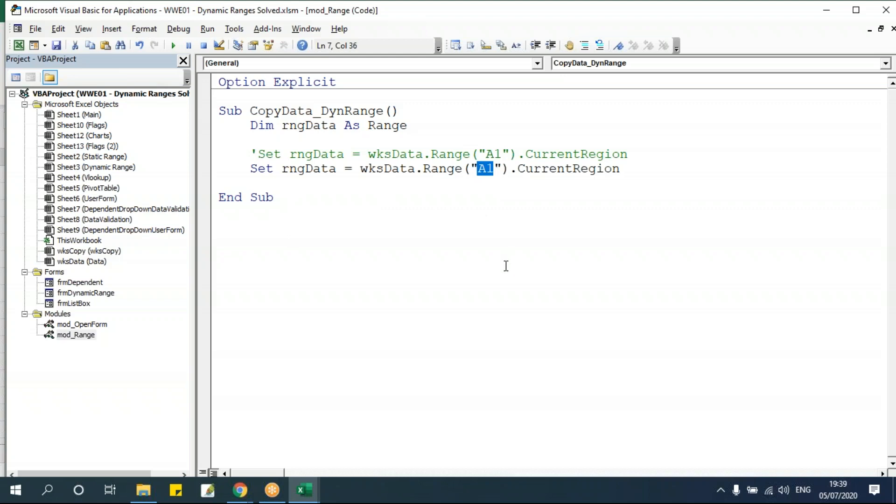
{"action": "left_click_drag", "start_coordinate": [511, 170], "coordinate": [626, 173]}
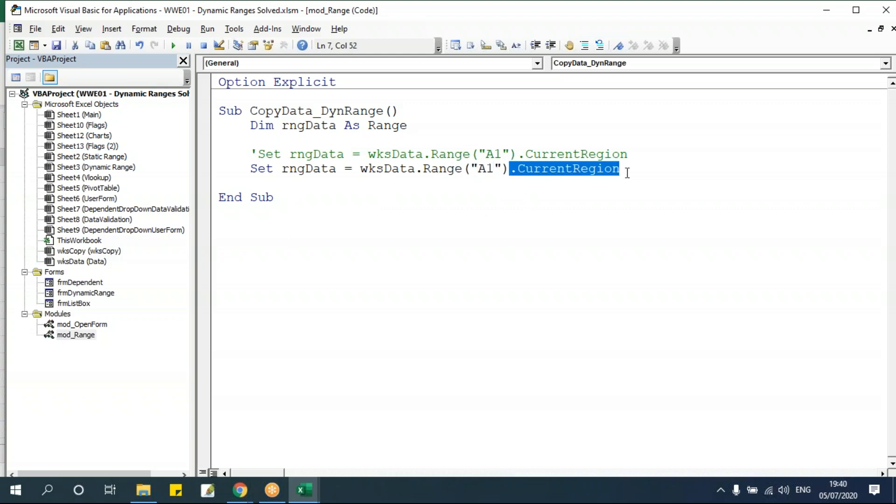
{"action": "key", "text": "Delete"}
Extend the range reference to "A1:E3457", copying the address of the sales table's last cell from the Data sheet.
{"action": "key", "text": "alt+F11"}
{"action": "left_click", "coordinate": [35, 121]}
{"action": "left_click", "coordinate": [344, 298]}
{"action": "key", "text": "ctrl+Down"}
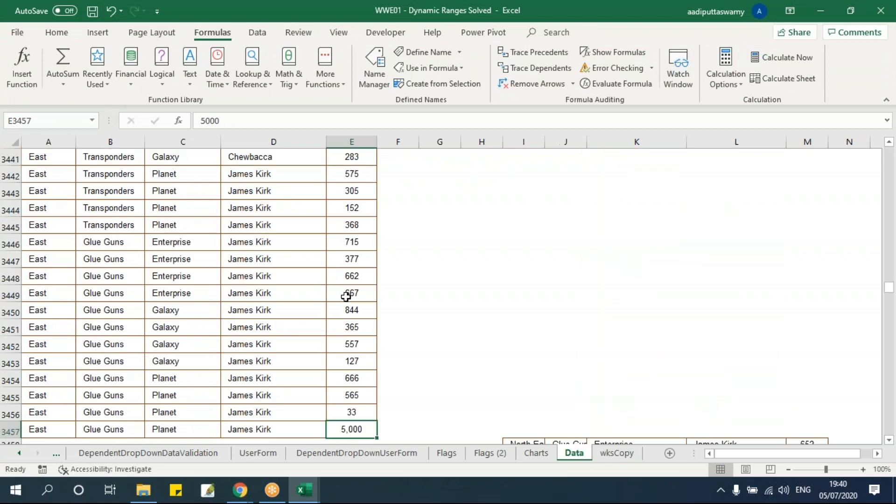
{"action": "left_click", "coordinate": [46, 120]}
{"action": "key", "text": "ctrl+c"}
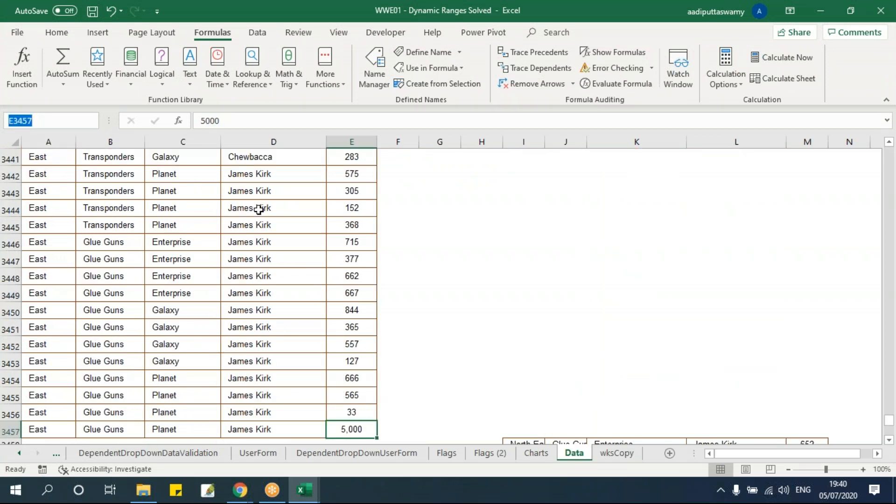
{"action": "key", "text": "alt+F11"}
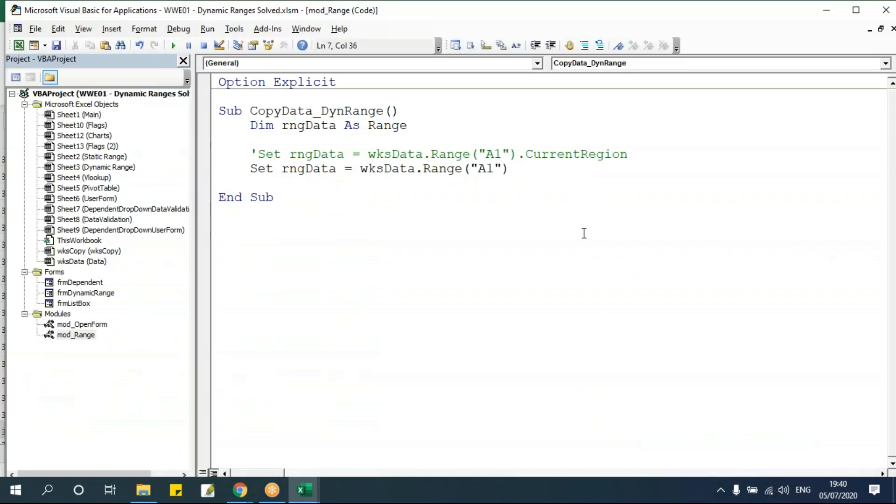
{"action": "type", "text": ":"}
{"action": "key", "text": "ctrl+v"}
{"action": "left_click", "coordinate": [568, 241]}
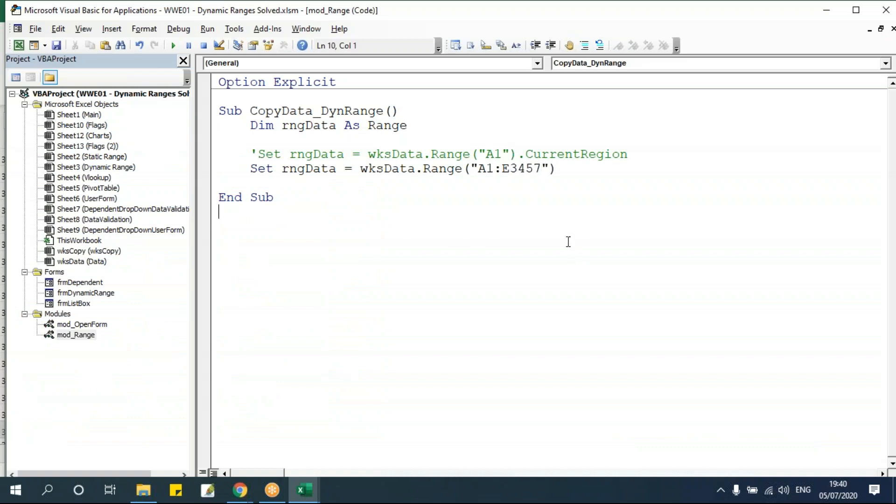
Comment out the A1:E3457 statement and paste an active copy of it on the line below.
{"action": "left_click", "coordinate": [251, 169]}
{"action": "type", "text": "'"}
{"action": "left_click_drag", "start_coordinate": [259, 168], "coordinate": [567, 168]}
{"action": "key", "text": "ctrl+c"}
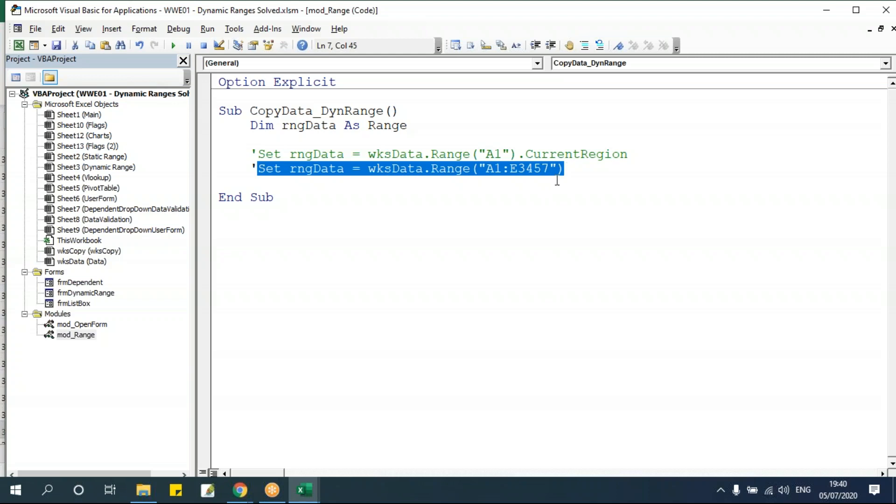
{"action": "left_click", "coordinate": [521, 186]}
{"action": "key", "text": "ctrl+v"}
Replace the cell address in the active Set rngData statement with the named range rngPivotTable.
{"action": "left_click_drag", "start_coordinate": [476, 184], "coordinate": [548, 184]}
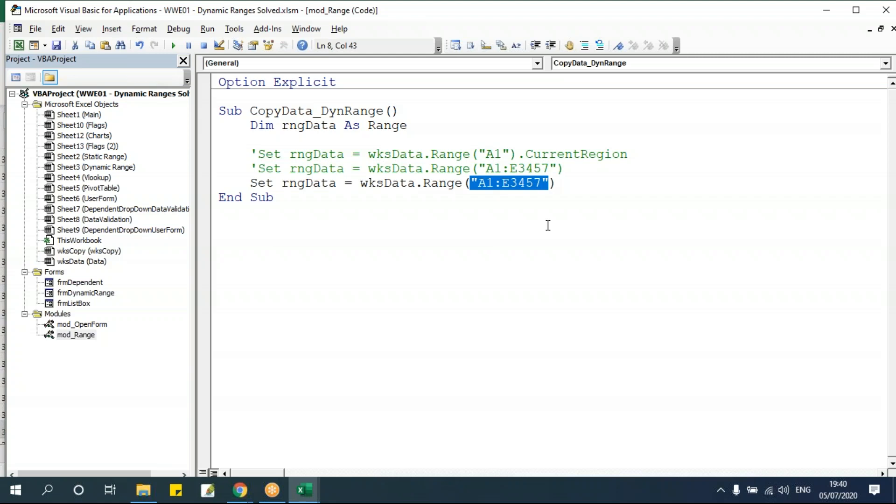
{"action": "key", "text": "Right"}
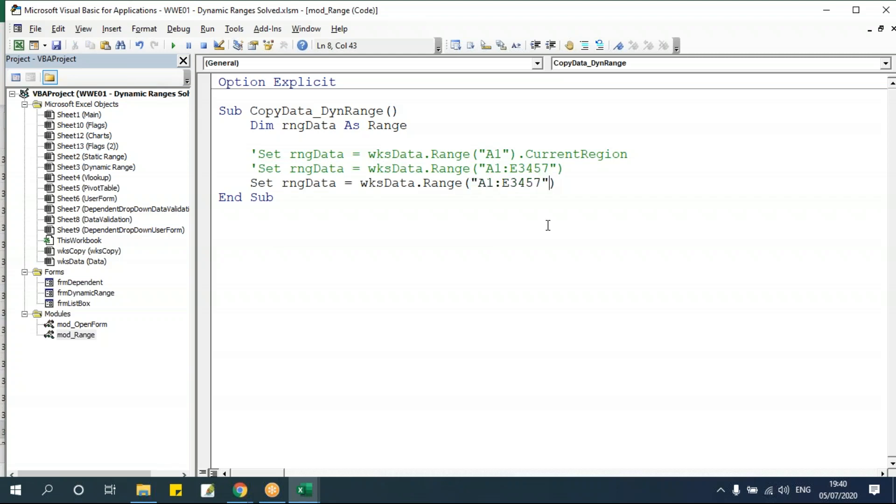
{"action": "key", "text": "BackSpace"}
{"action": "key", "text": "BackSpace"}
{"action": "key", "text": "BackSpace"}
{"action": "key", "text": "BackSpace"}
{"action": "key", "text": "BackSpace"}
{"action": "key", "text": "BackSpace"}
{"action": "key", "text": "BackSpace"}
{"action": "key", "text": "BackSpace"}
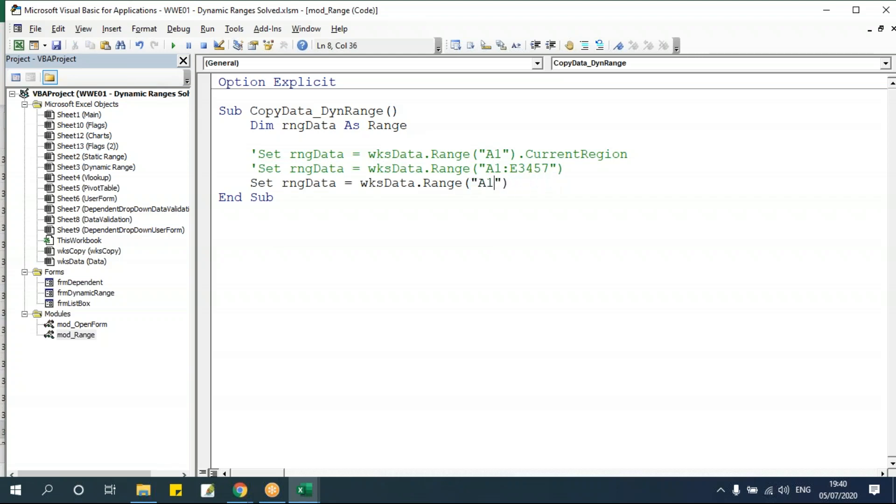
{"action": "type", "text": "rngPivotTable"}
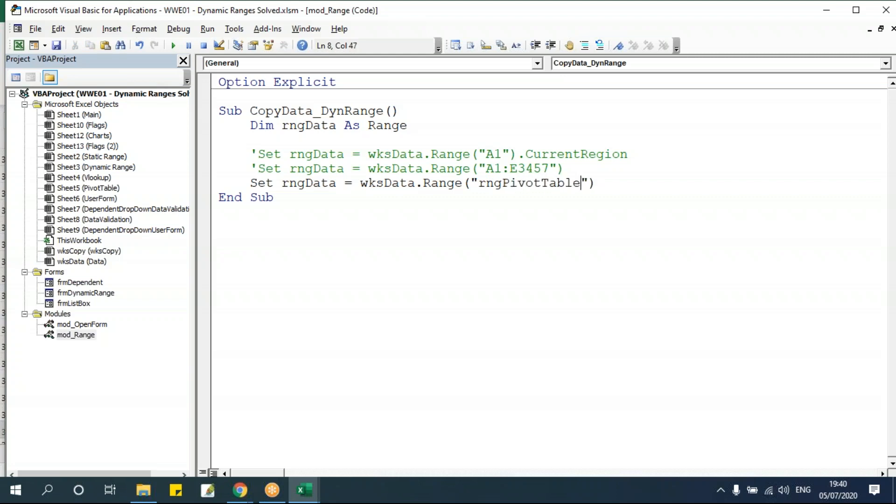
Add the statement rngData.Copy below the range assignment, separated by a blank line.
{"action": "left_click", "coordinate": [615, 183]}
{"action": "key", "text": "Return"}
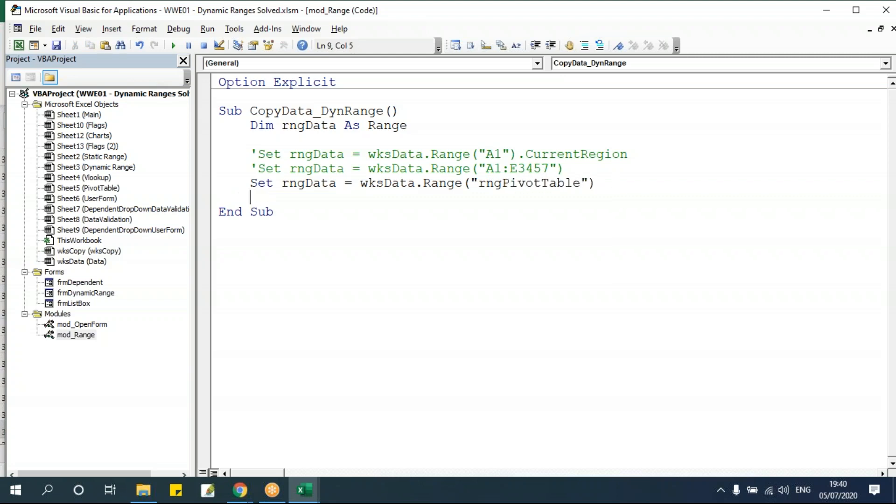
{"action": "key", "text": "Return"}
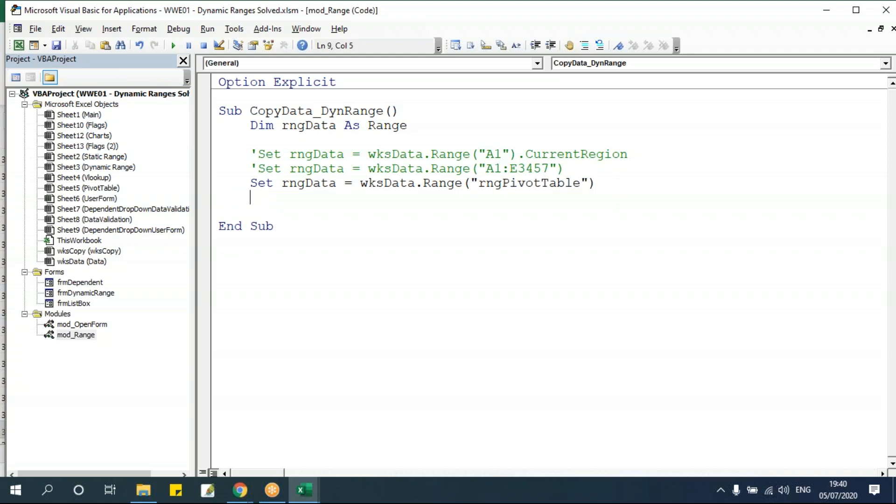
{"action": "key", "text": "Return"}
{"action": "type", "text": "rngdata.copy"}
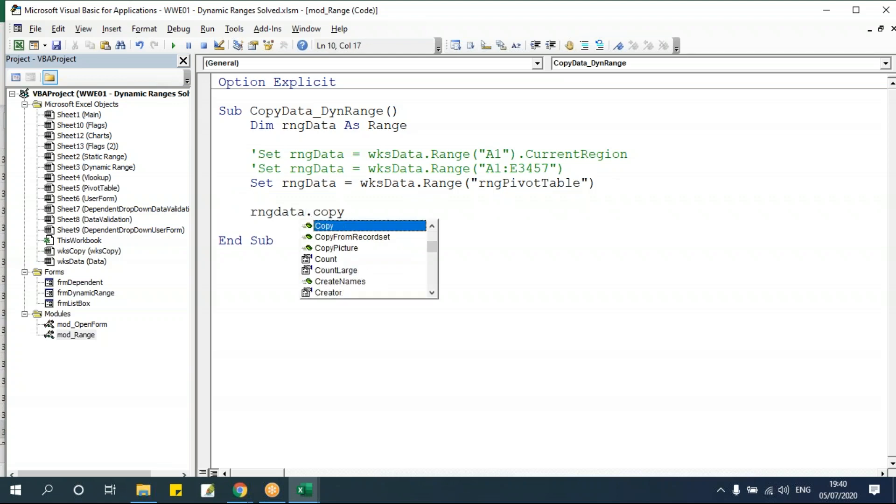
{"action": "key", "text": "Return"}
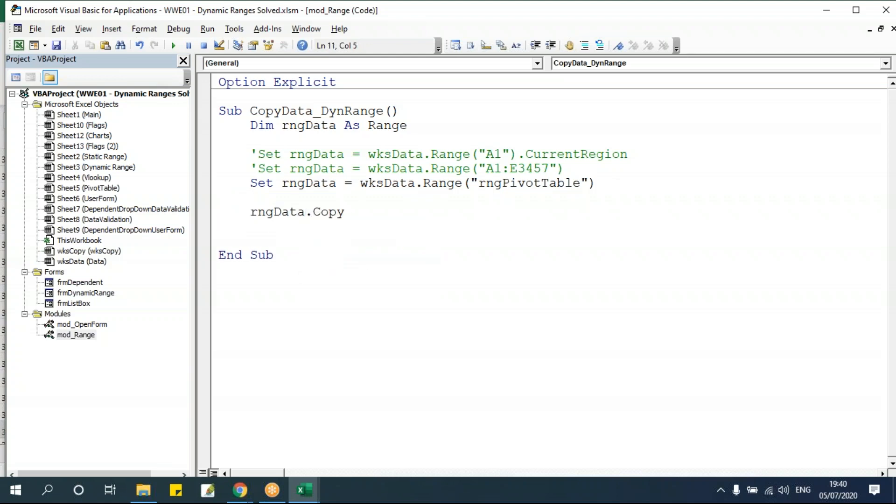
Add the statement wksCopy.Range("A1").PasteSpecial below the copy statement.
{"action": "type", "text": "wks"}
{"action": "key", "text": "ctrl+space"}
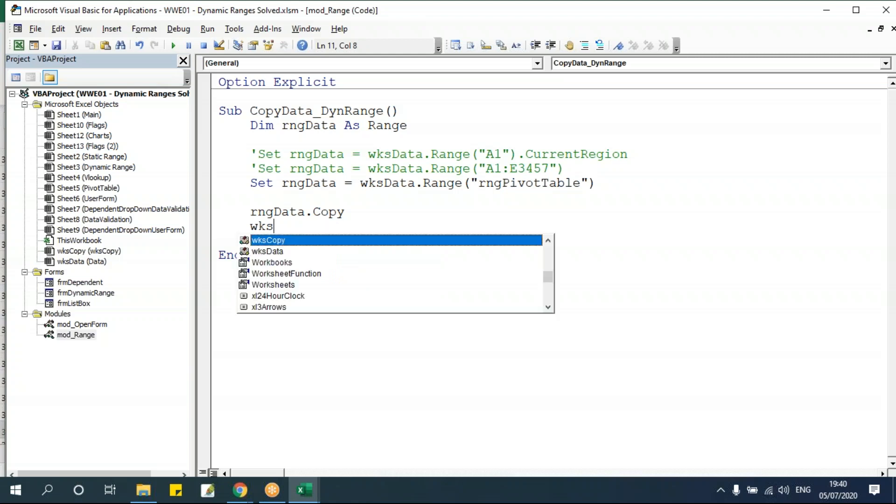
{"action": "key", "text": "Tab"}
{"action": "type", "text": ".Ra"}
{"action": "key", "text": "Tab"}
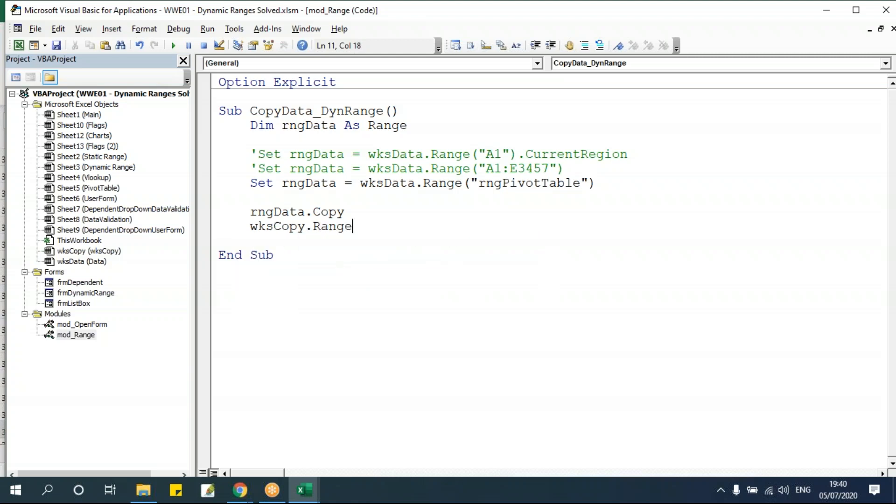
{"action": "type", "text": "(\"A1\""}
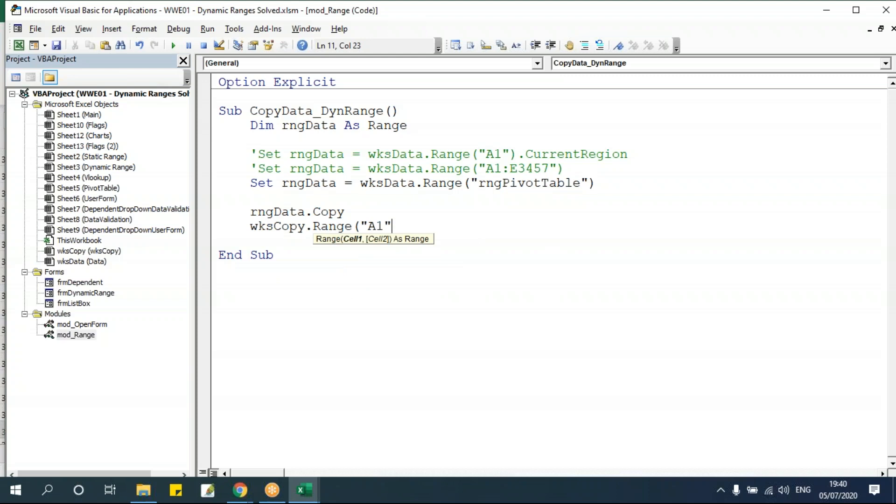
{"action": "type", "text": ").pas"}
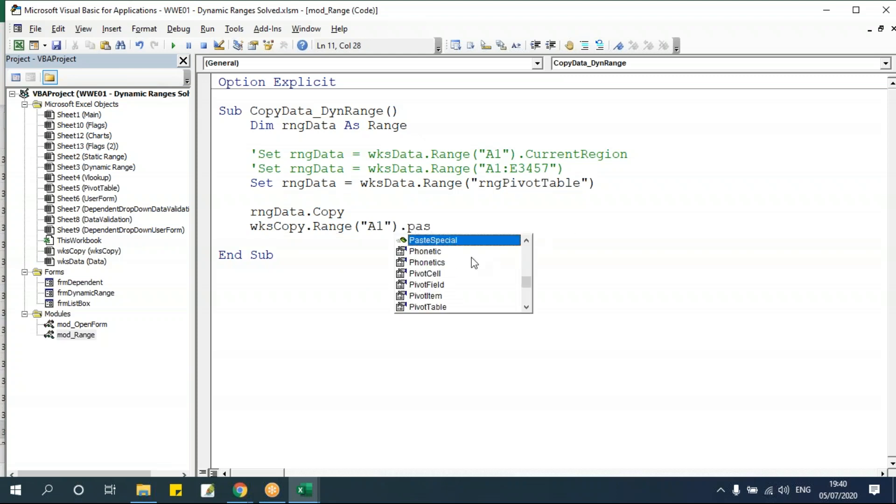
{"action": "key", "text": "Escape"}
{"action": "key", "text": "ctrl+space"}
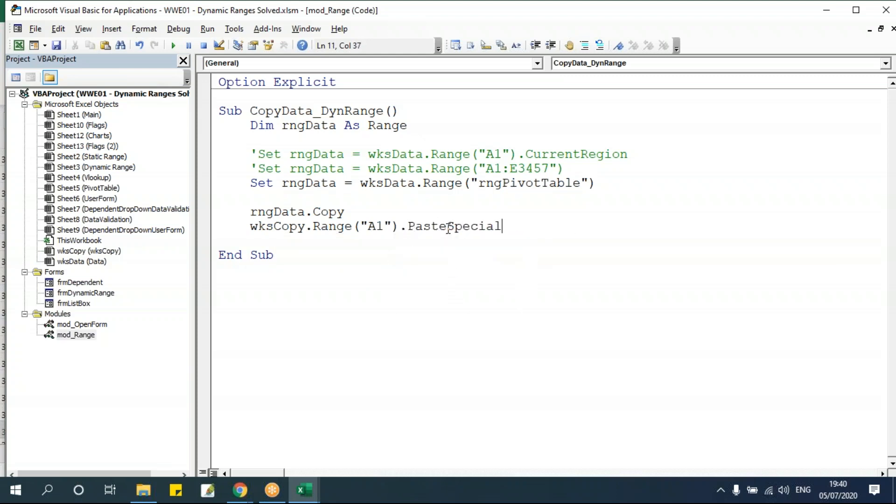
Run the CopyData_DynRange macro and check the pasted table down to its last row on the wksCopy sheet.
{"action": "left_click", "coordinate": [449, 255]}
{"action": "left_click", "coordinate": [361, 214]}
{"action": "left_click", "coordinate": [173, 46]}
{"action": "key", "text": "alt+F11"}
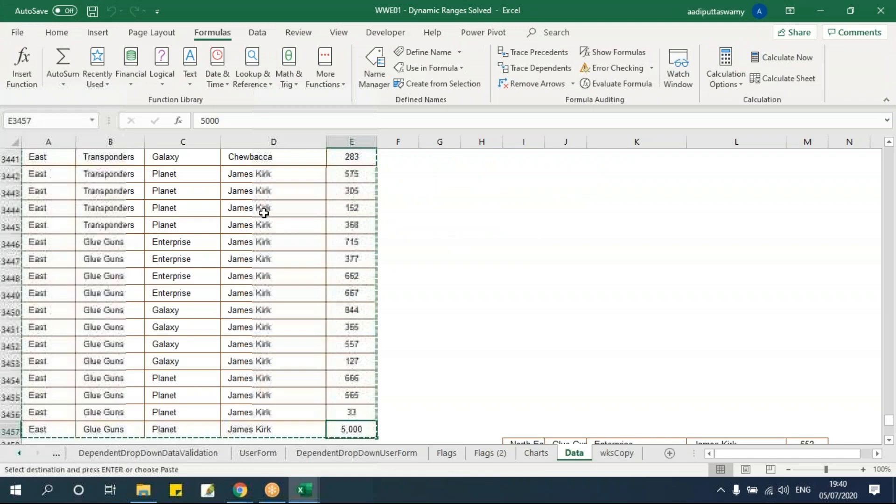
{"action": "left_click", "coordinate": [617, 452]}
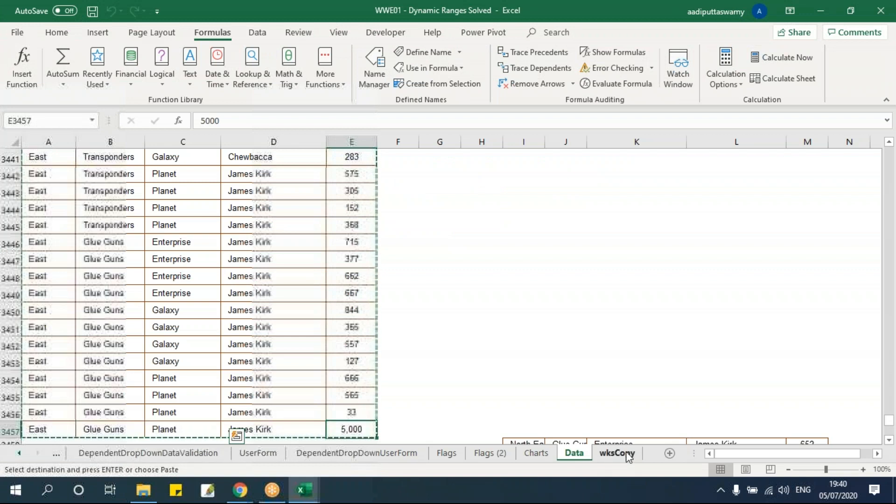
{"action": "left_click", "coordinate": [91, 288]}
{"action": "key", "text": "ctrl+Down"}
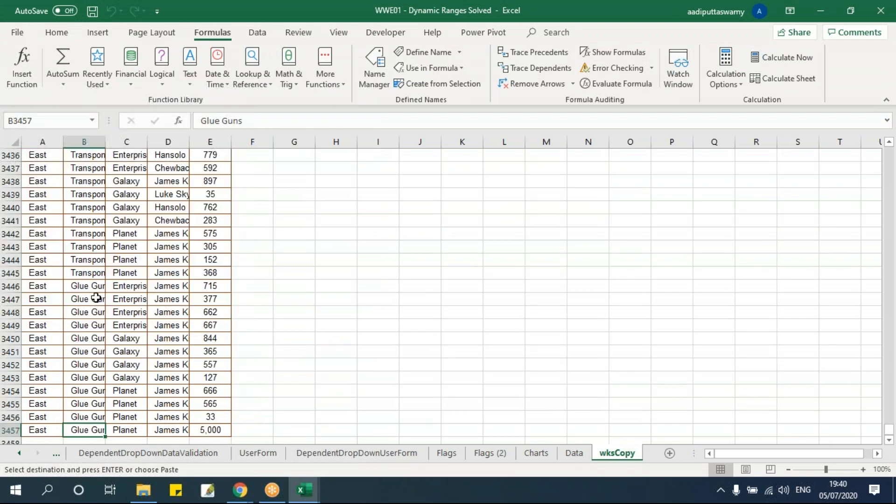
{"action": "scroll", "coordinate": [94, 304], "scroll_direction": "down", "scroll_amount": 2}
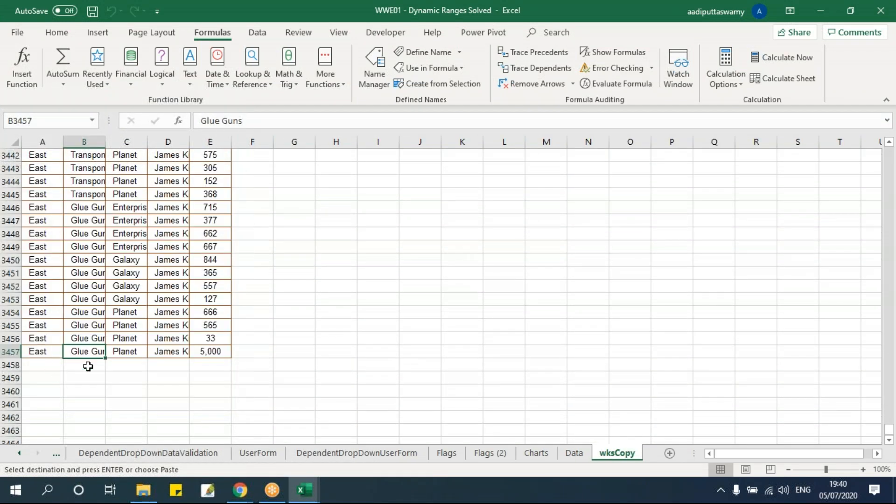
Auto-fit columns A to E of the wksCopy sheet, review the table's ends, and return to the Data sheet.
{"action": "left_click_drag", "start_coordinate": [47, 142], "coordinate": [231, 149]}
{"action": "double_click", "coordinate": [230, 143]}
{"action": "left_click", "coordinate": [174, 222]}
{"action": "key", "text": "ctrl+Up"}
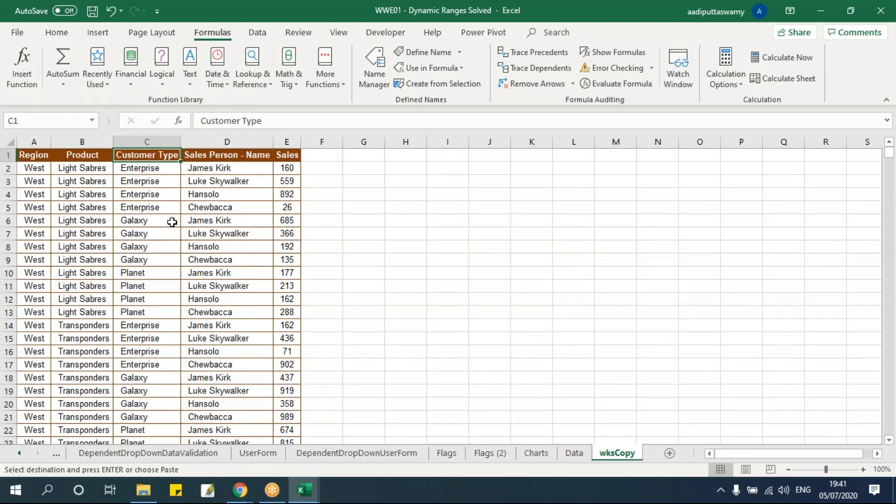
{"action": "key", "text": "ctrl+Down"}
{"action": "left_click", "coordinate": [573, 452]}
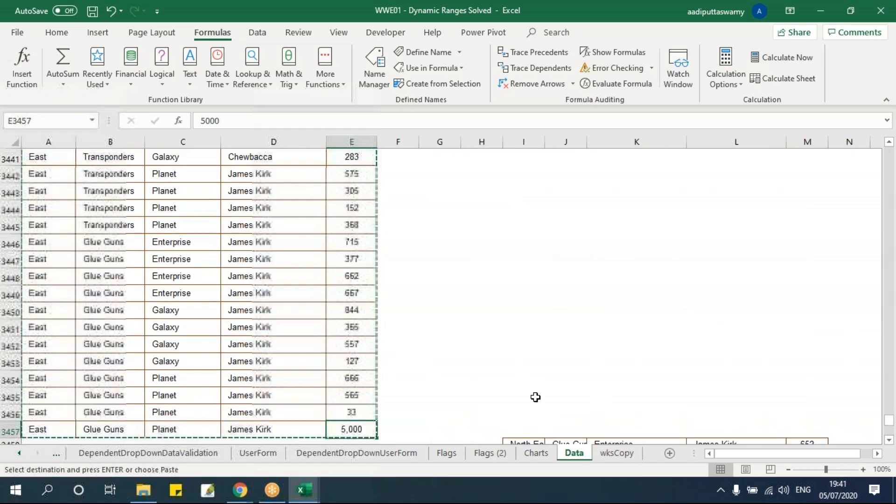
Copy the whole North East block starting at I3458 on the Data sheet.
{"action": "left_click", "coordinate": [364, 410]}
{"action": "key", "text": "Down"}
{"action": "key", "text": "Down"}
{"action": "key", "text": "Down"}
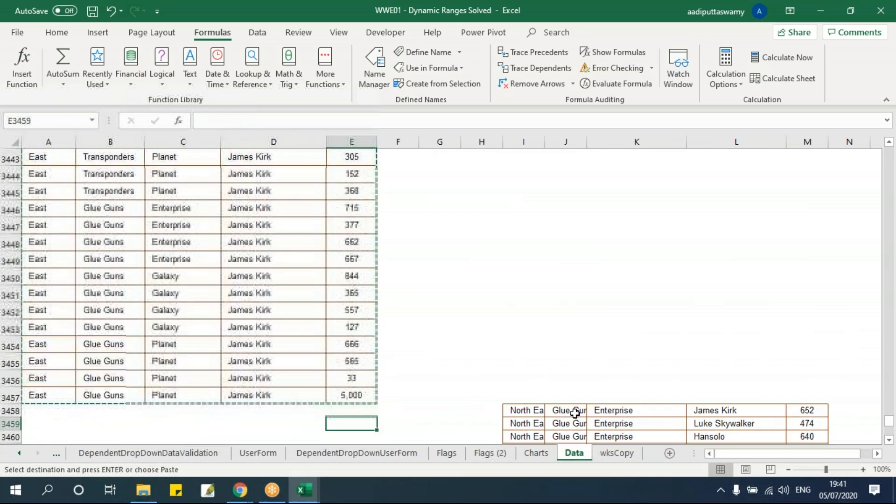
{"action": "scroll", "coordinate": [580, 340], "scroll_direction": "down", "scroll_amount": 2}
{"action": "left_click", "coordinate": [536, 310]}
{"action": "key", "text": "ctrl+shift+Right"}
{"action": "key", "text": "ctrl+shift+Down"}
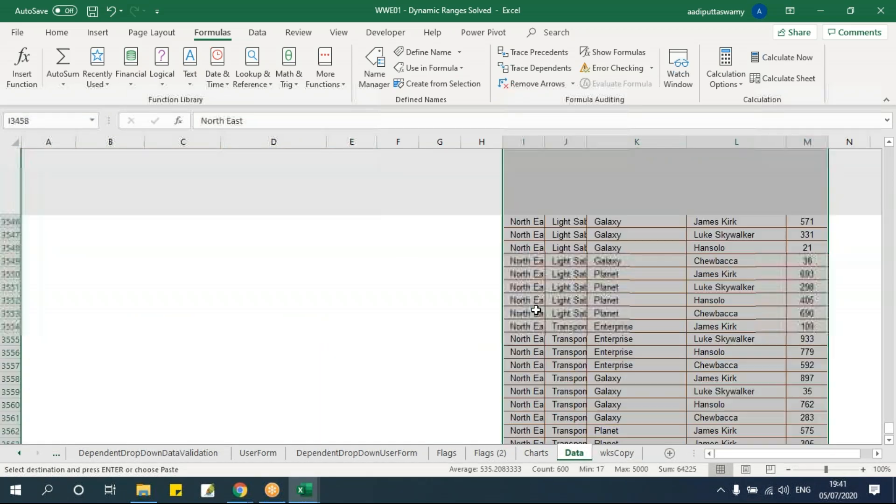
{"action": "key", "text": "ctrl+c"}
Paste the copied North East rows at A3458, directly below the main data table, and clear the copy selection.
{"action": "key", "text": "ctrl+Up"}
{"action": "key", "text": "Down"}
{"action": "key", "text": "Left"}
{"action": "key", "text": "Left"}
{"action": "key", "text": "Left"}
{"action": "key", "text": "Left"}
{"action": "key", "text": "ctrl+Left"}
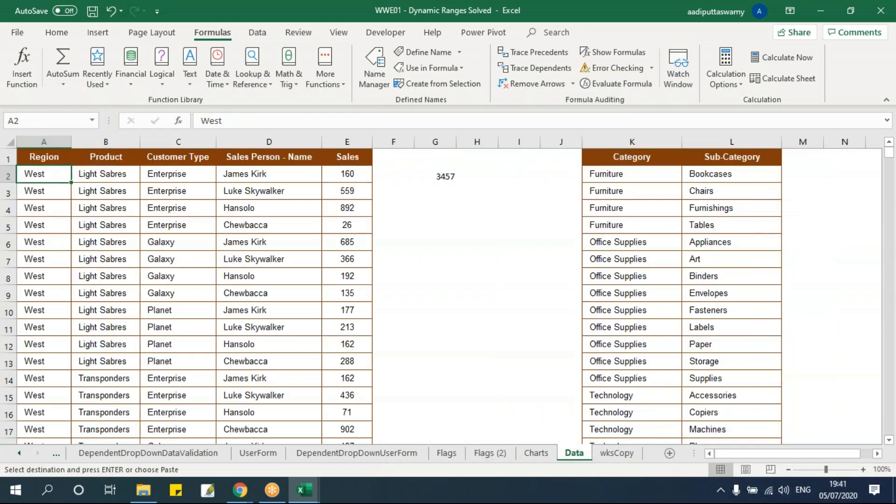
{"action": "key", "text": "ctrl+Down"}
{"action": "left_click", "coordinate": [52, 350]}
{"action": "key", "text": "ctrl+v"}
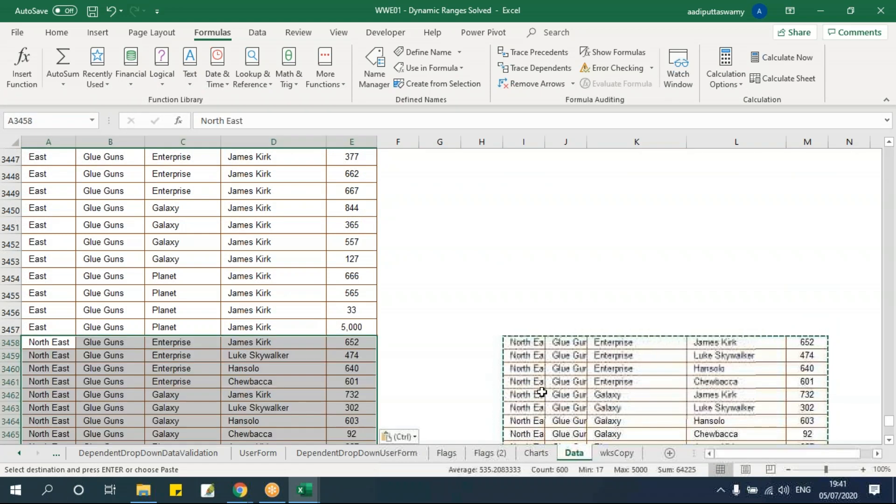
{"action": "left_click", "coordinate": [519, 343]}
{"action": "left_click", "coordinate": [264, 369]}
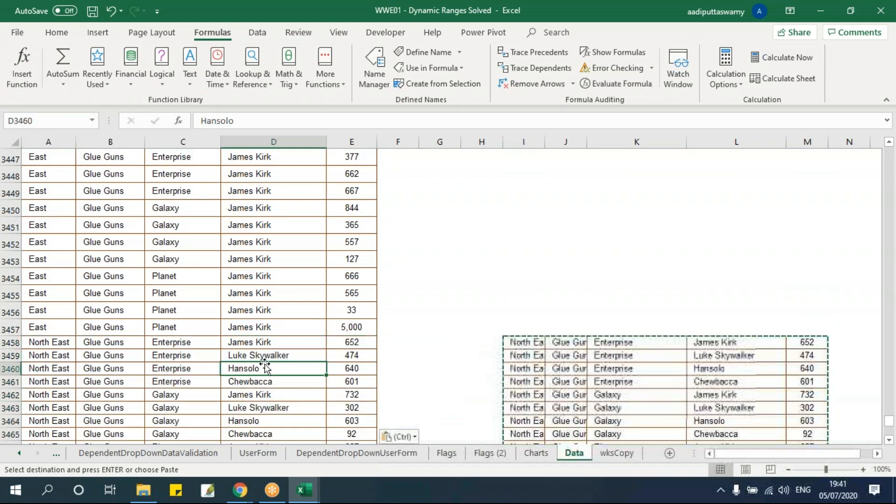
{"action": "key", "text": "Escape"}
{"action": "scroll", "coordinate": [273, 370], "scroll_direction": "down", "scroll_amount": 2}
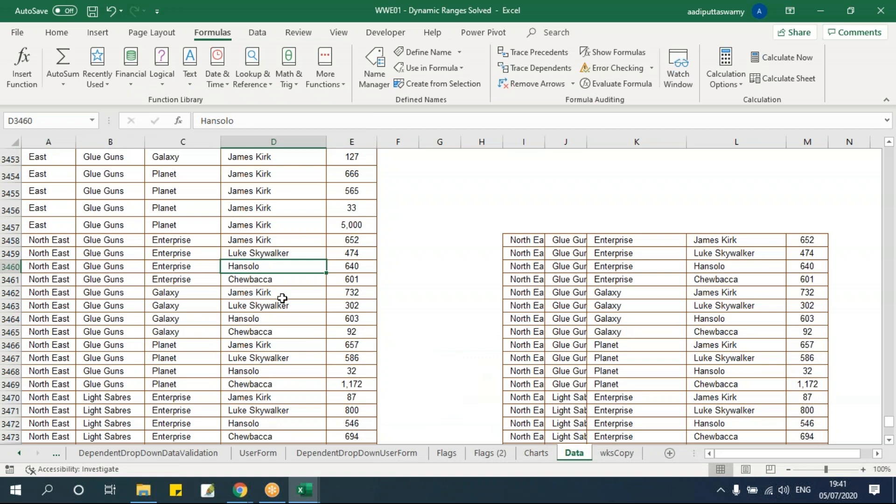
Check where the previously pasted table ends on the wksCopy sheet, then return to its first cell.
{"action": "left_click", "coordinate": [617, 452]}
{"action": "left_click", "coordinate": [57, 302]}
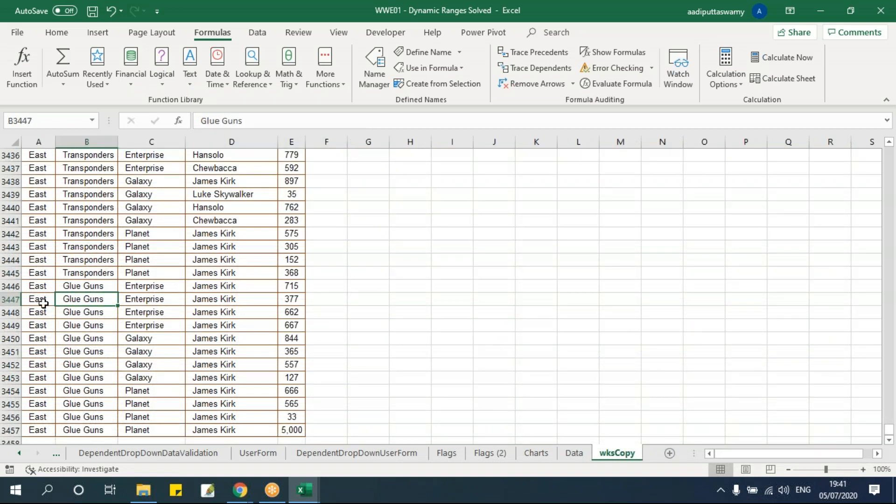
{"action": "scroll", "coordinate": [48, 326], "scroll_direction": "down", "scroll_amount": 3}
{"action": "left_click", "coordinate": [47, 326]}
{"action": "key", "text": "Up"}
{"action": "key", "text": "Up"}
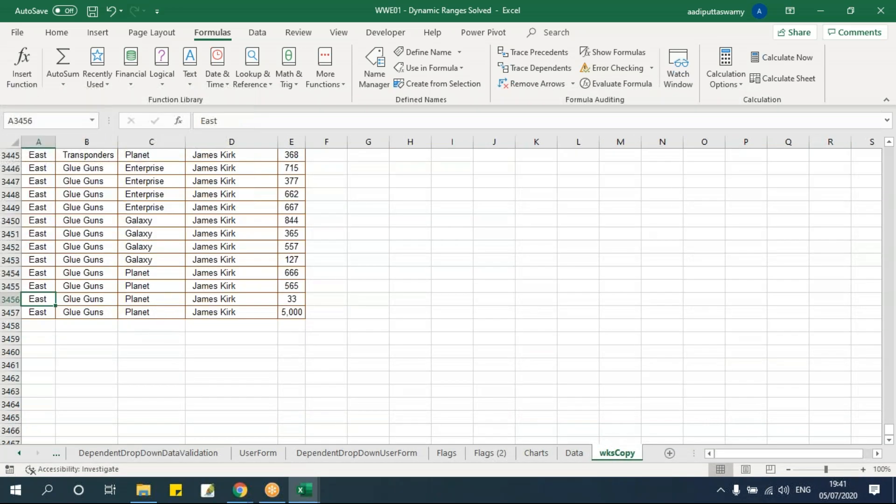
{"action": "key", "text": "ctrl+Home"}
Insert the statement wksCopy.Cells.Clear above the commented range assignments in the CopyData_DynRange macro.
{"action": "key", "text": "alt+F11"}
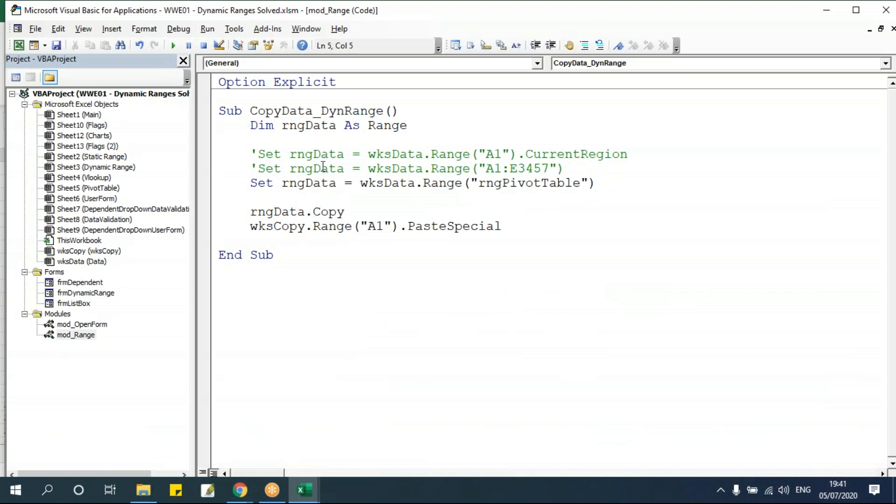
{"action": "key", "text": "Return"}
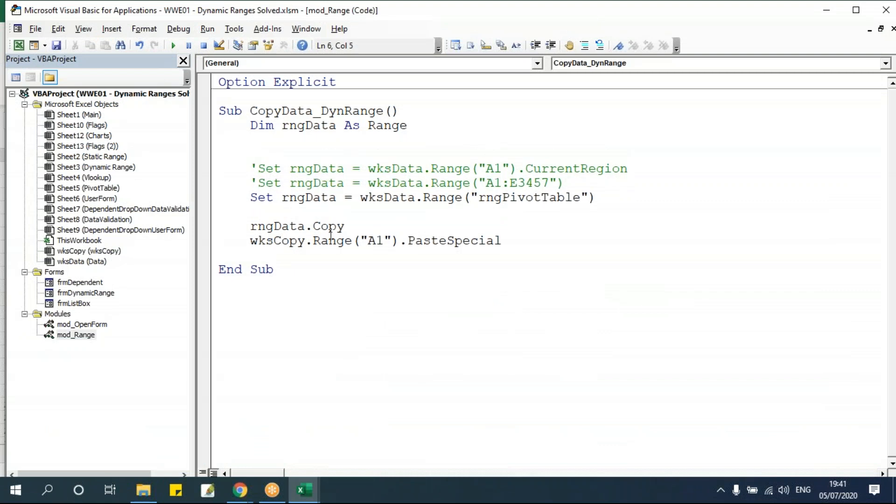
{"action": "type", "text": "wks"}
{"action": "key", "text": "ctrl+space"}
{"action": "key", "text": "Tab"}
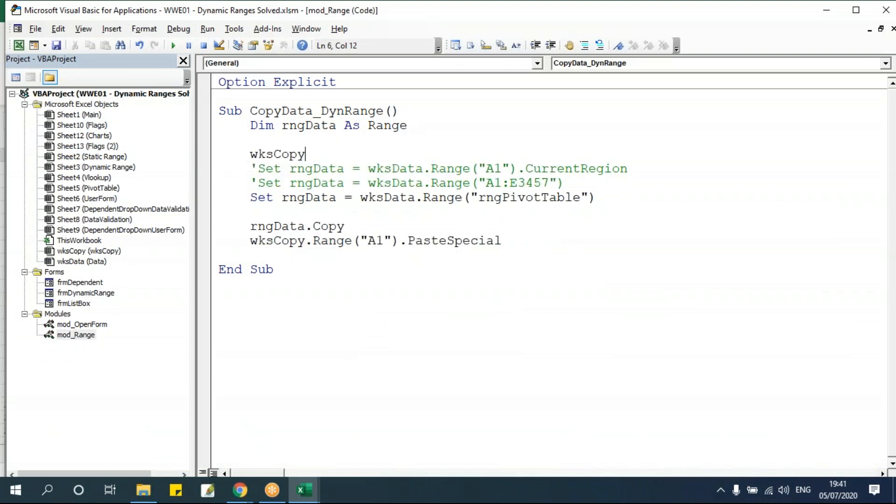
{"action": "type", "text": ".ce.cle"}
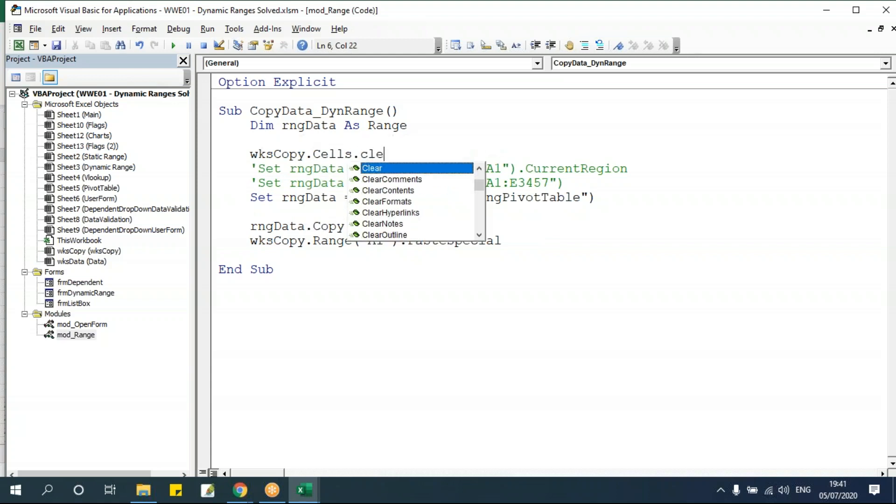
{"action": "key", "text": "Tab"}
{"action": "left_click", "coordinate": [329, 240]}
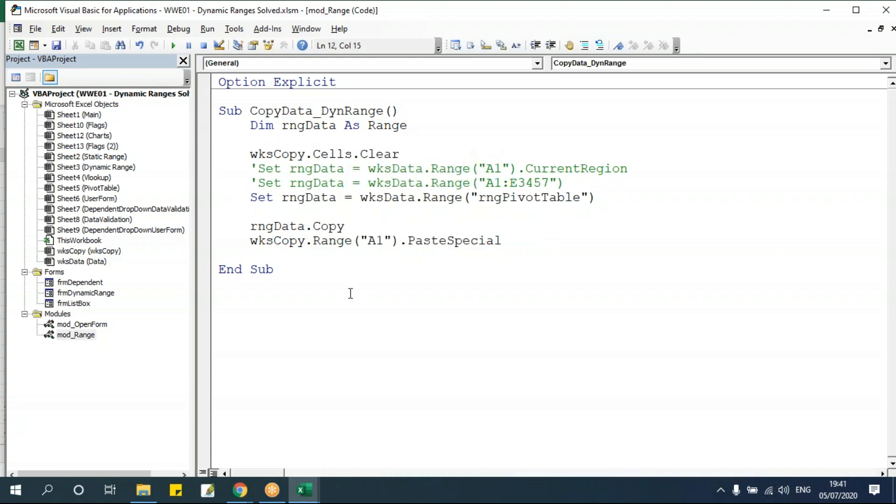
Run CopyData_DynRange, auto-fit column A of the wksCopy sheet, and check the pasted table's last row.
{"action": "left_click", "coordinate": [173, 46]}
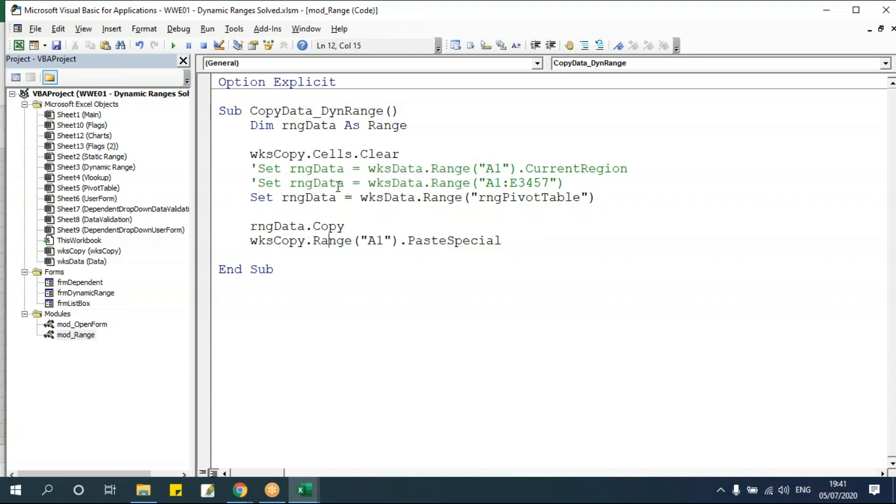
{"action": "key", "text": "alt+F11"}
{"action": "left_click", "coordinate": [42, 261]}
{"action": "key", "text": "ctrl+Down"}
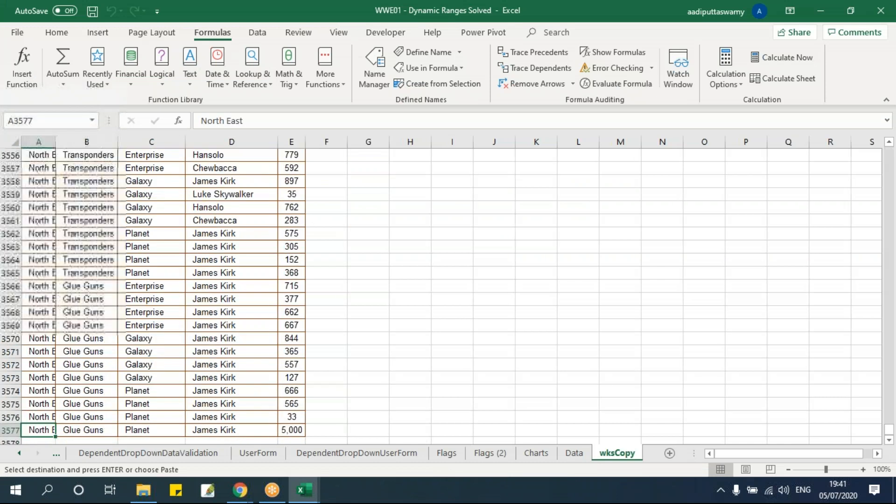
{"action": "double_click", "coordinate": [54, 147]}
{"action": "left_click", "coordinate": [44, 273]}
{"action": "key", "text": "ctrl+Down"}
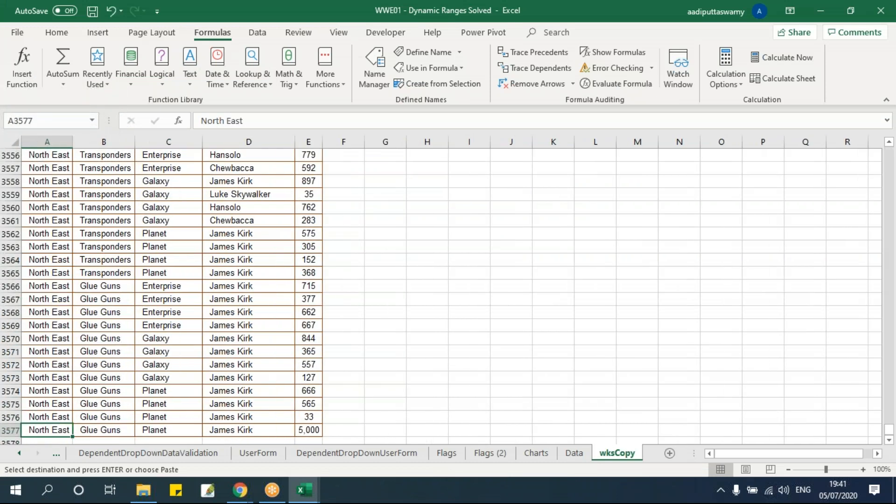
Clear contents and formats of the appended North East rows from A3458 to the table's end on the Data sheet.
{"action": "left_click", "coordinate": [574, 452]}
{"action": "left_click", "coordinate": [351, 358]}
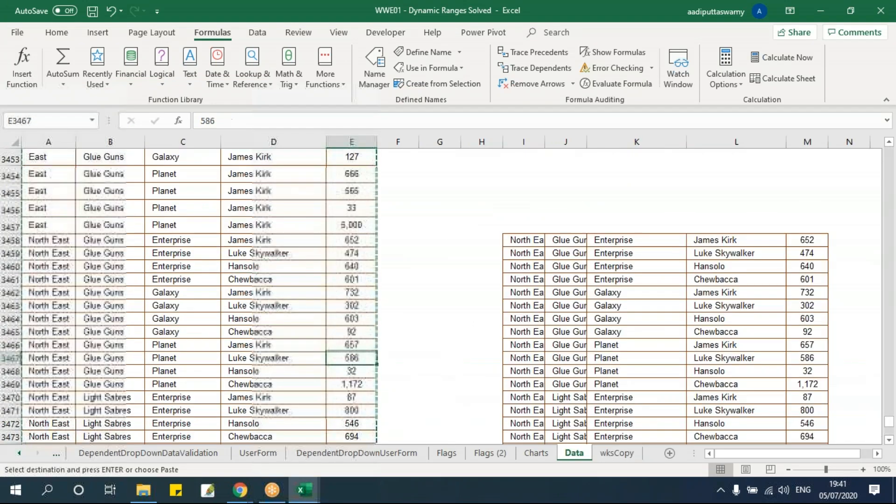
{"action": "left_click", "coordinate": [56, 240]}
{"action": "key", "text": "ctrl+shift+Right"}
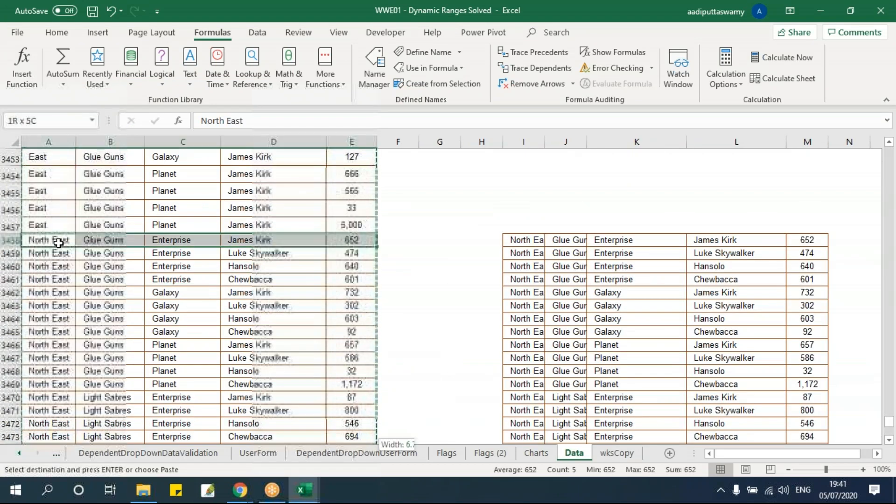
{"action": "key", "text": "ctrl+shift+Down"}
{"action": "key", "text": "alt+e"}
{"action": "key", "text": "a"}
{"action": "key", "text": "a"}
{"action": "key", "text": "Up"}
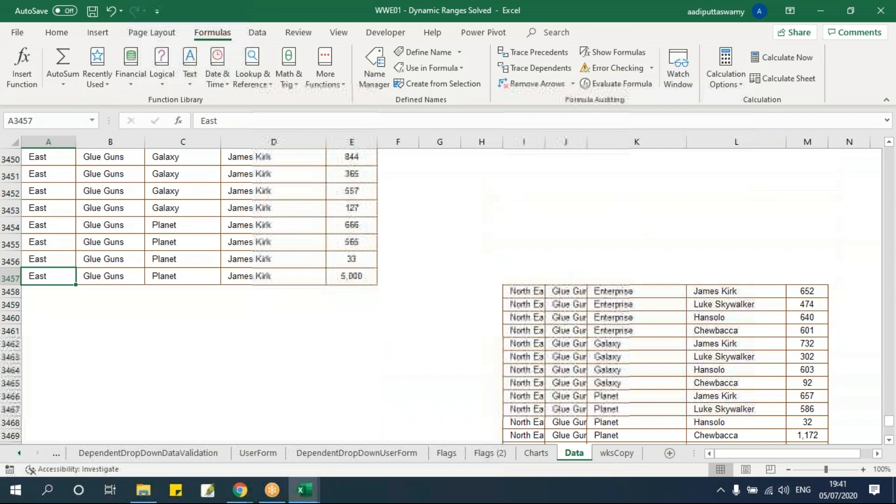
Rerun CopyData_DynRange on the shortened data and check the last pasted row on the wksCopy sheet.
{"action": "key", "text": "alt+F11"}
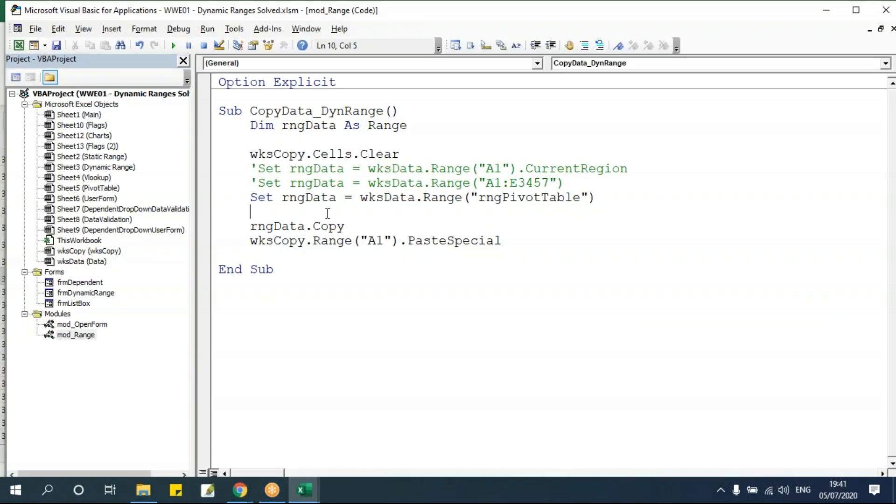
{"action": "key", "text": "F5"}
{"action": "key", "text": "alt+F11"}
{"action": "left_click", "coordinate": [616, 452]}
{"action": "left_click", "coordinate": [36, 300]}
{"action": "key", "text": "ctrl+Down"}
{"action": "scroll", "coordinate": [116, 363], "scroll_direction": "down", "scroll_amount": 1}
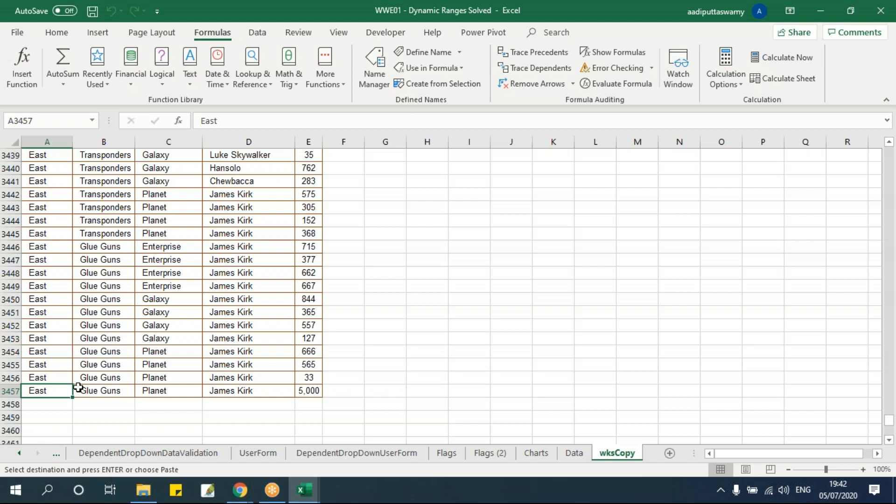
Duplicate the entire CopyData_DynRange procedure below its End Sub in mod_Range.
{"action": "key", "text": "alt+F11"}
{"action": "left_click", "coordinate": [481, 199]}
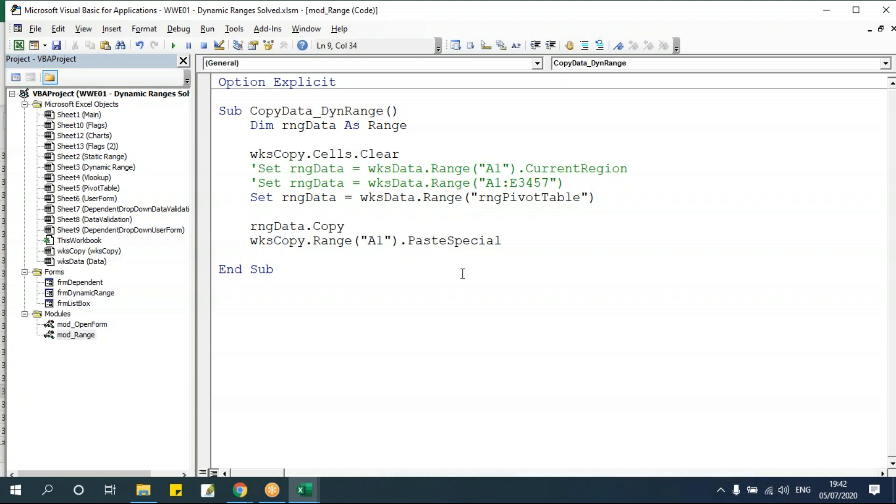
{"action": "left_click_drag", "start_coordinate": [221, 109], "coordinate": [289, 263]}
{"action": "key", "text": "ctrl+c"}
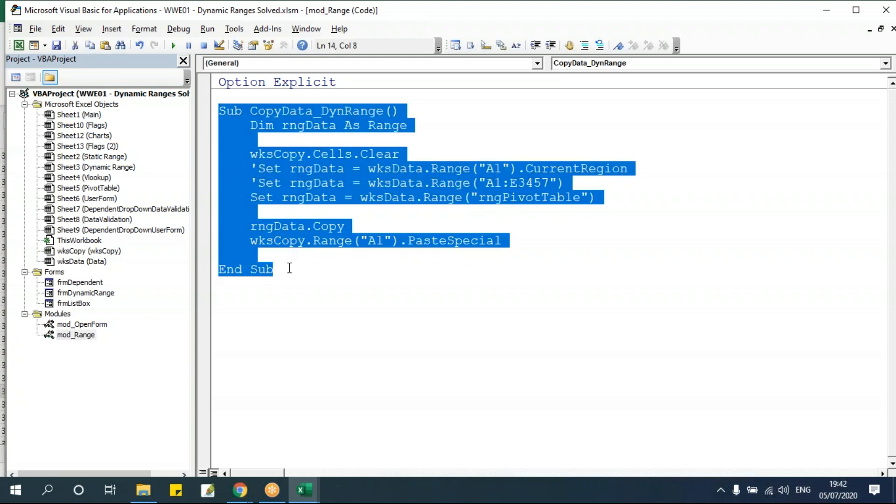
{"action": "left_click", "coordinate": [282, 301]}
{"action": "key", "text": "ctrl+v"}
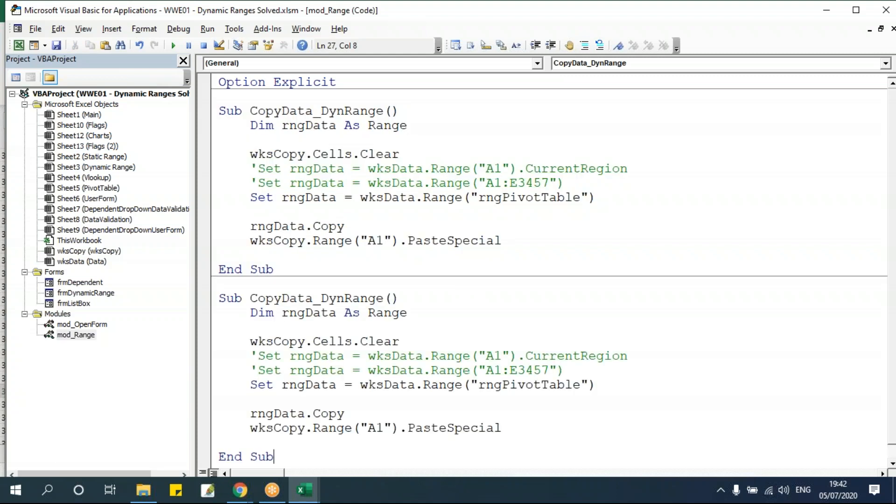
Rename the duplicated procedure to FilterData_DynRange.
{"action": "scroll", "coordinate": [492, 316], "scroll_direction": "down", "scroll_amount": 1}
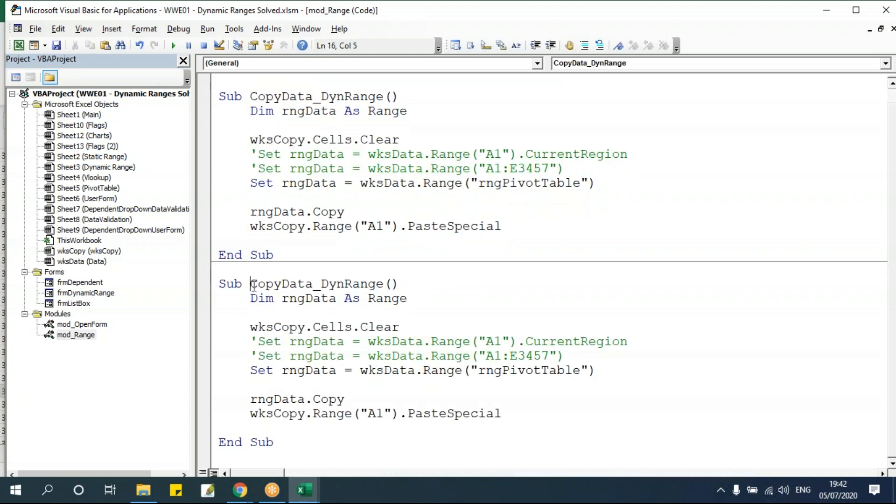
{"action": "left_click_drag", "start_coordinate": [251, 284], "coordinate": [284, 287]}
{"action": "type", "text": "Filter"}
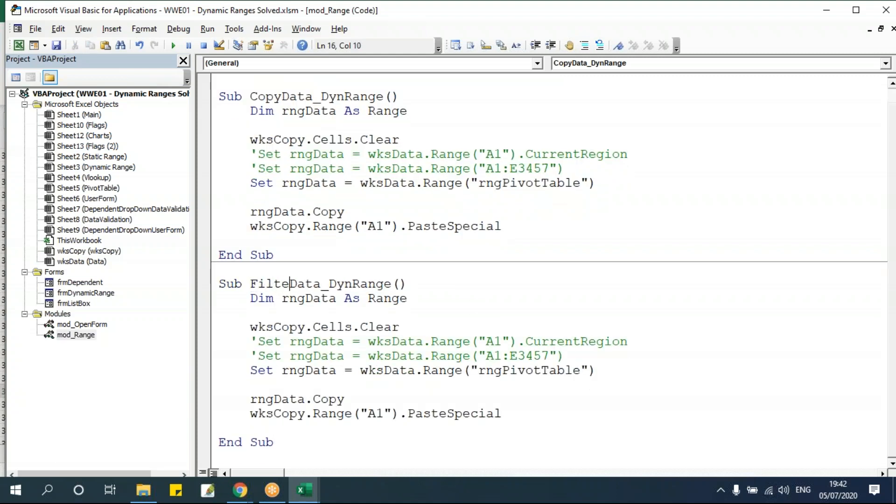
{"action": "left_click", "coordinate": [389, 394]}
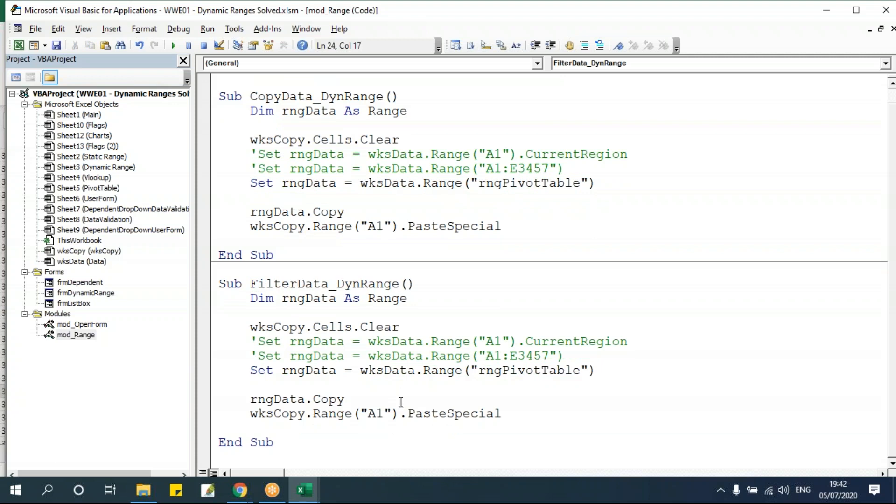
{"action": "left_click", "coordinate": [288, 457]}
{"action": "scroll", "coordinate": [287, 457], "scroll_direction": "down", "scroll_amount": 4}
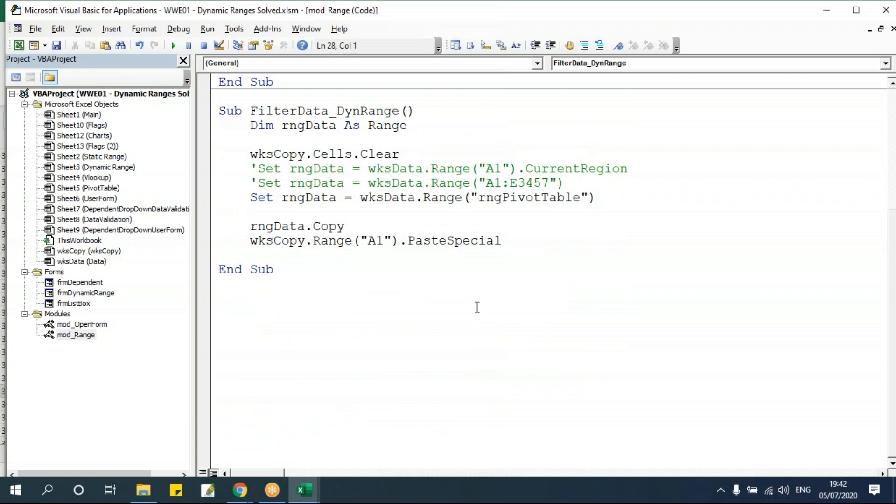
Add the statement rngData.AutoFilter 1, "North" above the copy statement in FilterData_DynRange.
{"action": "left_click", "coordinate": [380, 219]}
{"action": "key", "text": "Return"}
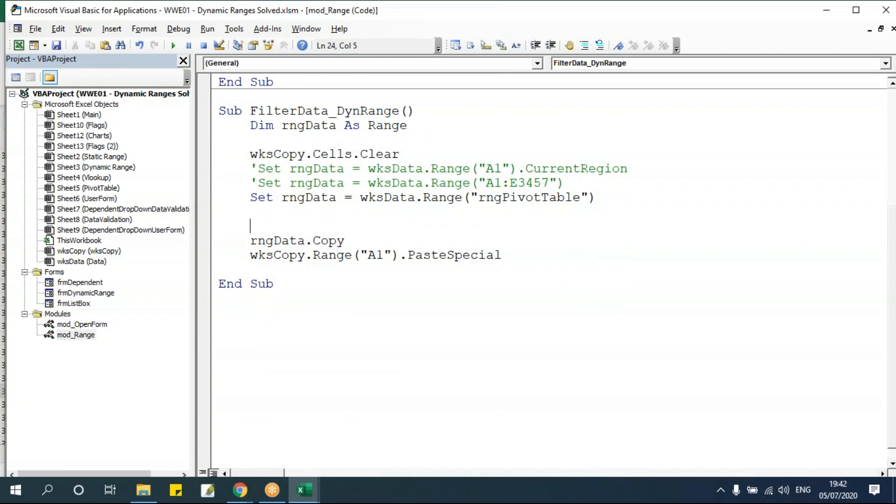
{"action": "left_click_drag", "start_coordinate": [484, 201], "coordinate": [548, 200]}
{"action": "left_click", "coordinate": [574, 201]}
{"action": "key", "text": "alt+F11"}
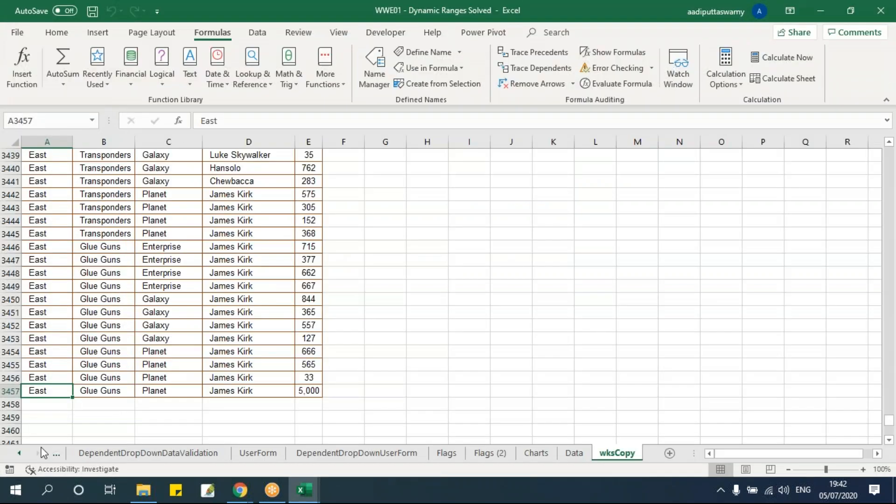
{"action": "left_click", "coordinate": [584, 452]}
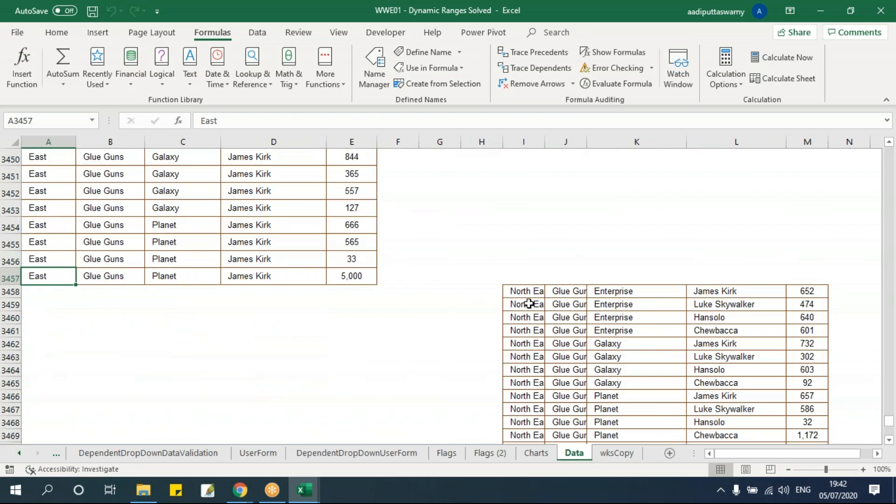
{"action": "key", "text": "alt+F11"}
{"action": "left_click", "coordinate": [328, 224]}
{"action": "type", "text": "rngdata.autoFilter "}
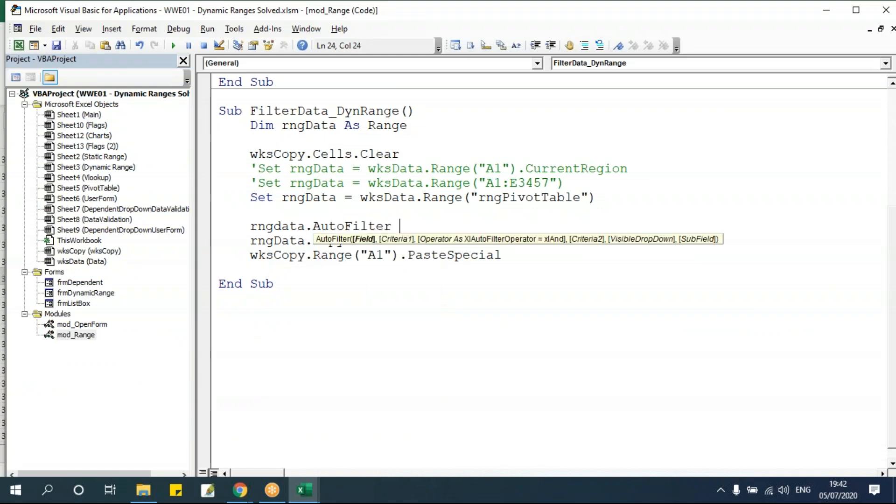
{"action": "type", "text": "1,\"North"}
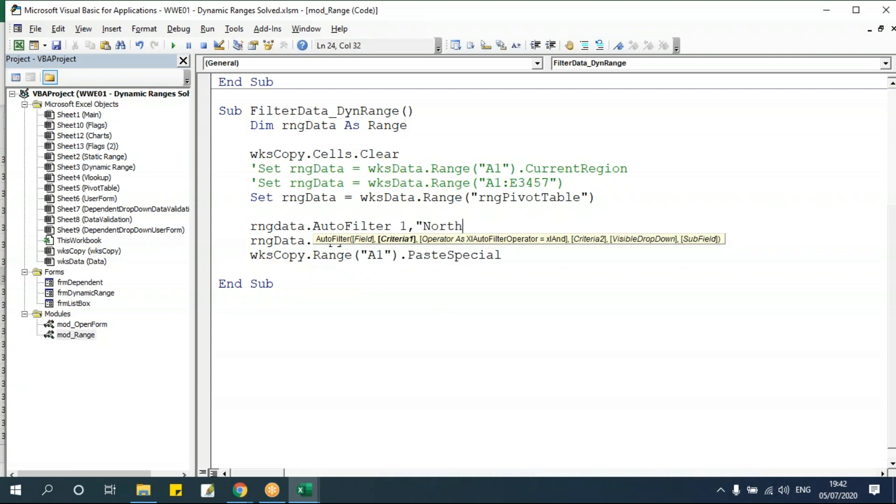
{"action": "left_click", "coordinate": [483, 341]}
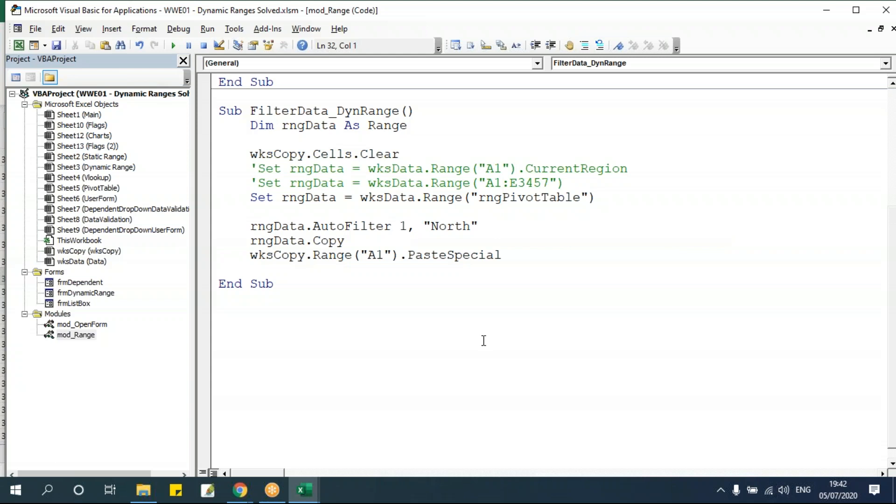
Change the copy statement in FilterData_DynRange to rngData.SpecialCells(xlCellTypeVisible).Copy.
{"action": "double_click", "coordinate": [324, 240]}
{"action": "key", "text": "BackSpace"}
{"action": "key", "text": "BackSpace"}
{"action": "type", "text": ".spc"}
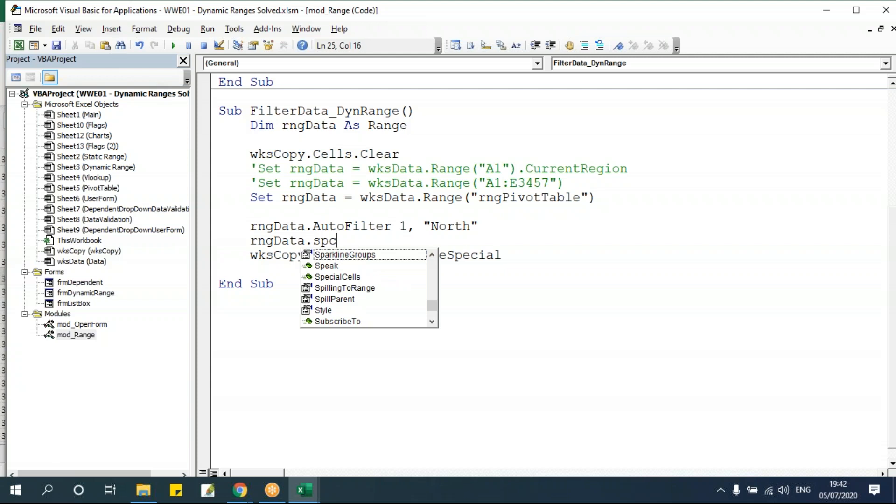
{"action": "key", "text": "BackSpace"}
{"action": "type", "text": "e"}
{"action": "key", "text": "Down"}
{"action": "key", "text": "Tab"}
{"action": "type", "text": "("}
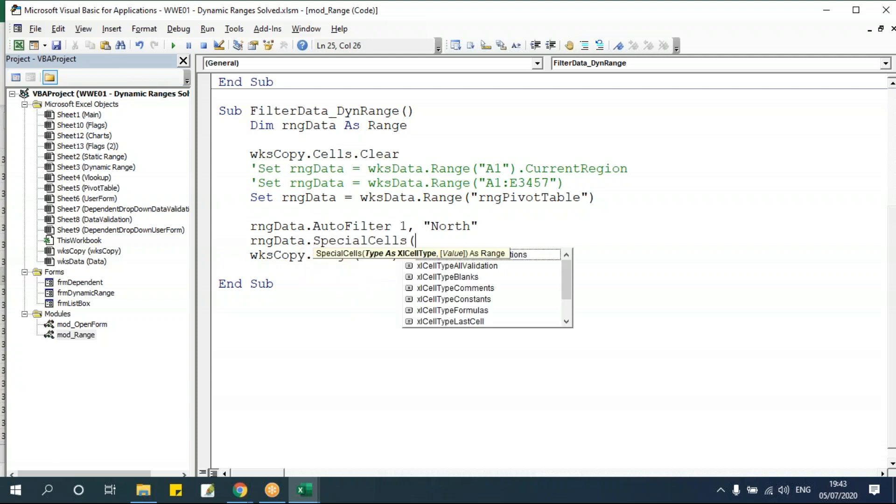
{"action": "key", "text": "Down"}
{"action": "key", "text": "Down"}
{"action": "key", "text": "Down"}
{"action": "key", "text": "Down"}
{"action": "key", "text": "Down"}
{"action": "key", "text": "Down"}
{"action": "key", "text": "Down"}
{"action": "key", "text": "Down"}
{"action": "key", "text": "Down"}
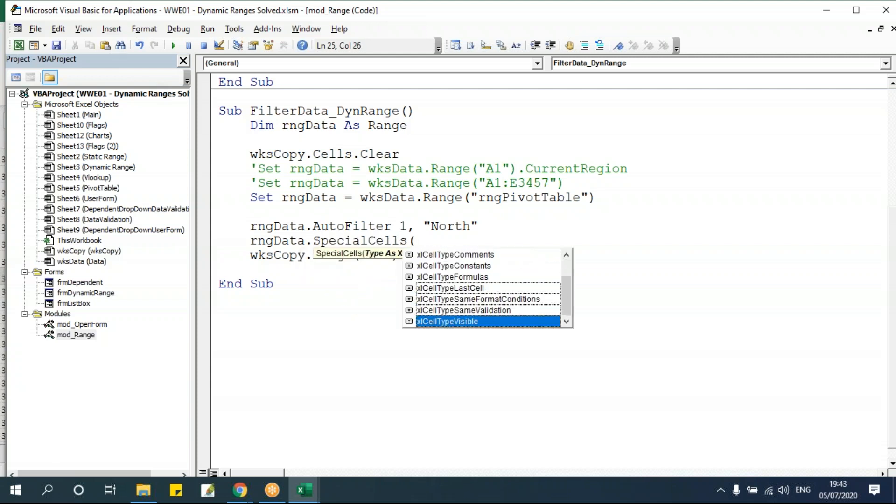
{"action": "key", "text": "Tab"}
{"action": "type", "text": ")"}
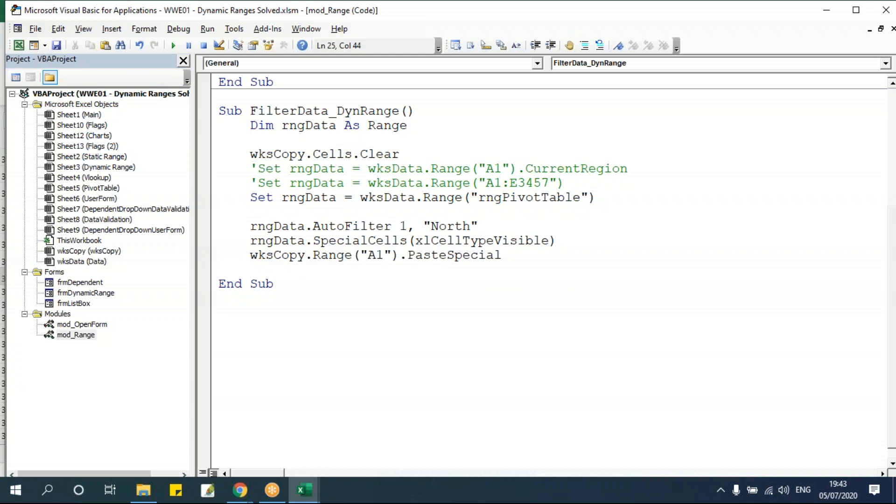
{"action": "type", "text": ".copy"}
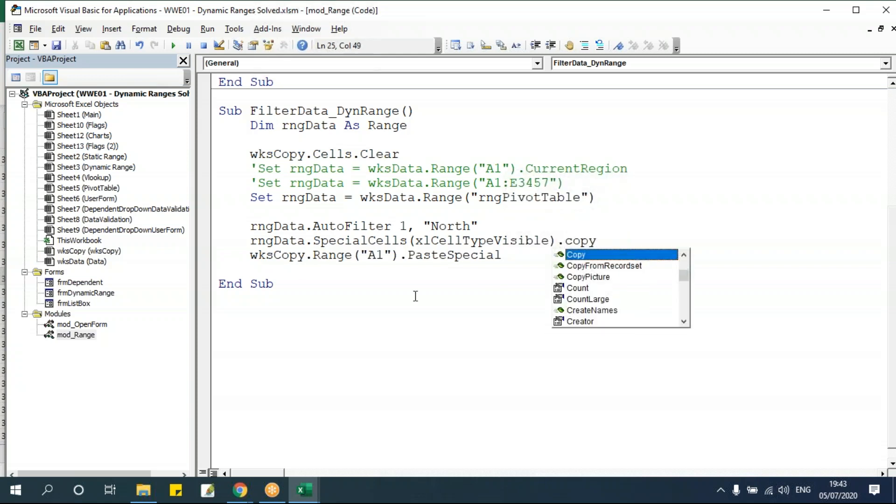
{"action": "key", "text": "Tab"}
{"action": "left_click", "coordinate": [400, 242]}
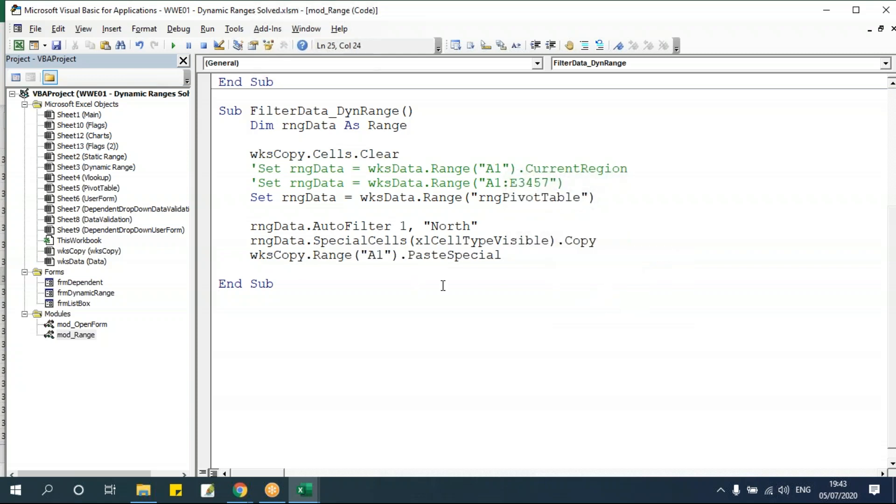
Compare the copy statements of CopyData_DynRange and FilterData_DynRange and review the rngPivotTable reference and filter lines.
{"action": "scroll", "coordinate": [401, 175], "scroll_direction": "up", "scroll_amount": 3}
{"action": "left_click", "coordinate": [402, 171]}
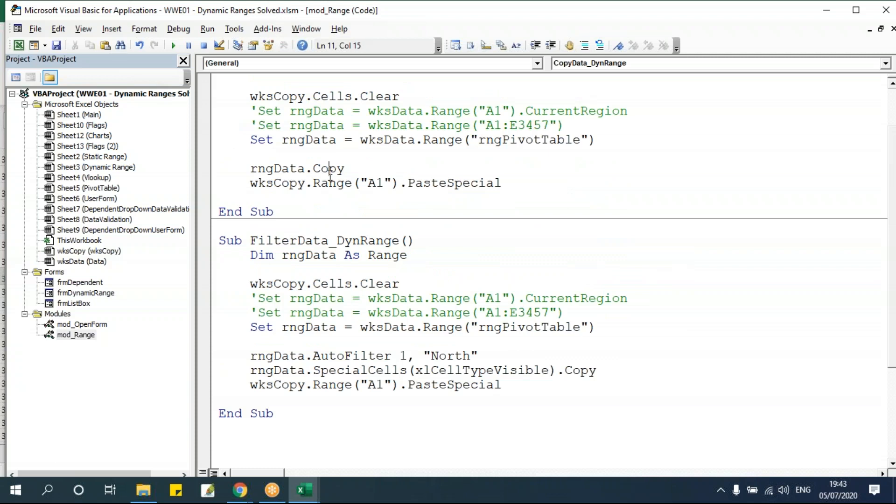
{"action": "scroll", "coordinate": [394, 321], "scroll_direction": "down", "scroll_amount": 2}
{"action": "left_click", "coordinate": [422, 270]}
{"action": "left_click", "coordinate": [401, 299]}
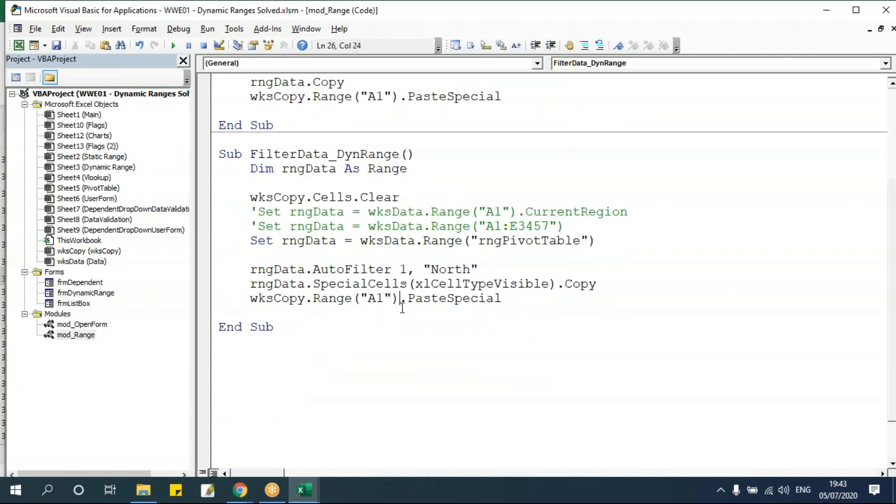
{"action": "left_click_drag", "start_coordinate": [478, 242], "coordinate": [579, 251]}
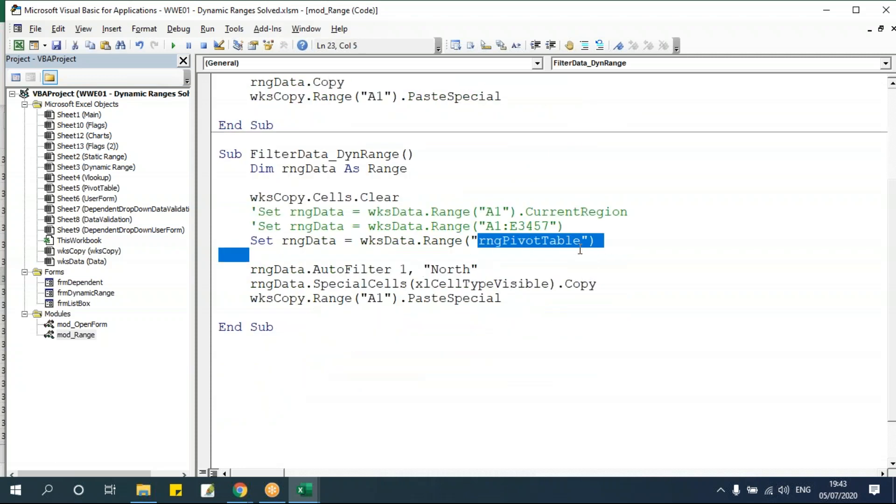
{"action": "left_click", "coordinate": [533, 272]}
{"action": "left_click", "coordinate": [431, 283]}
Run FilterData_DynRange with the "North" criterion and check the first and last pasted rows on the wksCopy sheet.
{"action": "left_click", "coordinate": [173, 45]}
{"action": "key", "text": "alt+F11"}
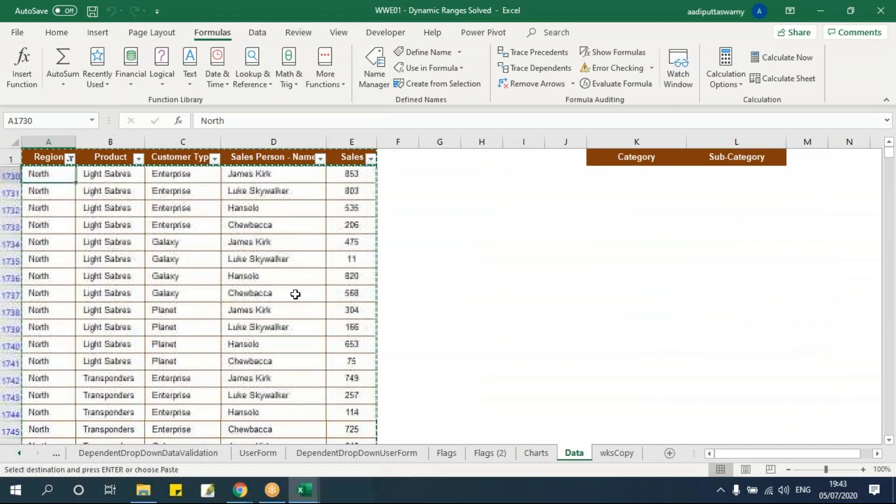
{"action": "left_click", "coordinate": [607, 454]}
{"action": "left_click", "coordinate": [41, 219]}
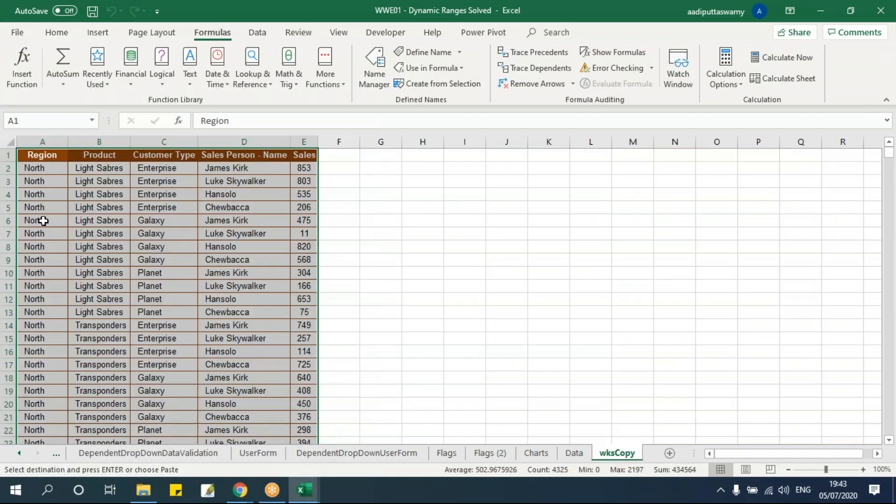
{"action": "key", "text": "ctrl+Down"}
{"action": "key", "text": "Down"}
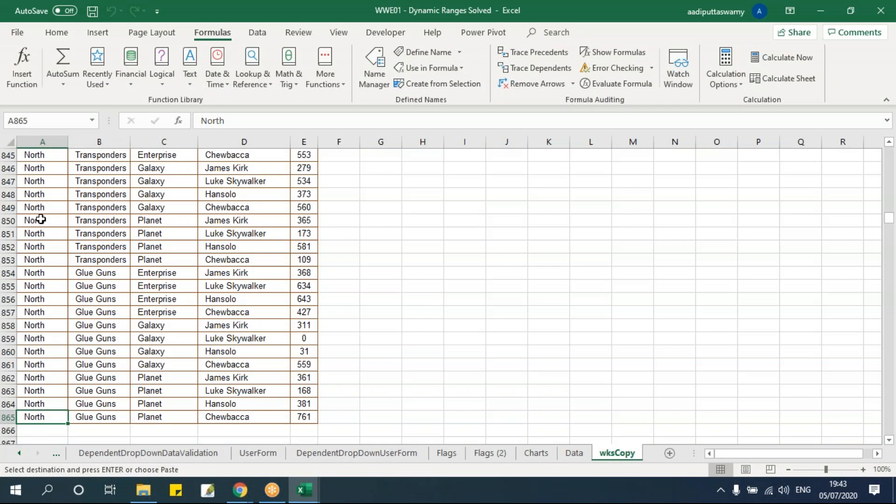
{"action": "key", "text": "ctrl+Home"}
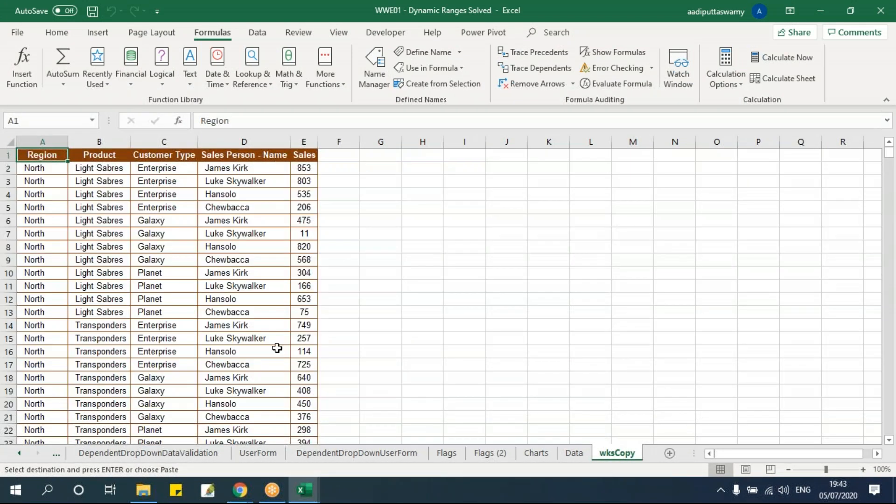
Examine the end of the filtered rows on the Data sheet and the extent of the separate block in columns I to M.
{"action": "left_click", "coordinate": [574, 453]}
{"action": "left_click", "coordinate": [364, 395]}
{"action": "scroll", "coordinate": [364, 395], "scroll_direction": "down", "scroll_amount": 20}
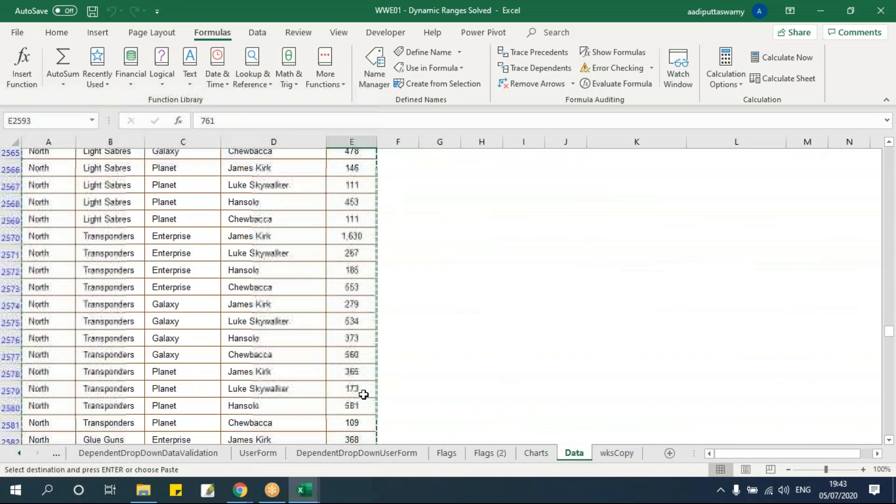
{"action": "left_click", "coordinate": [538, 341]}
{"action": "key", "text": "ctrl+shift+Right"}
{"action": "key", "text": "ctrl+shift+Down"}
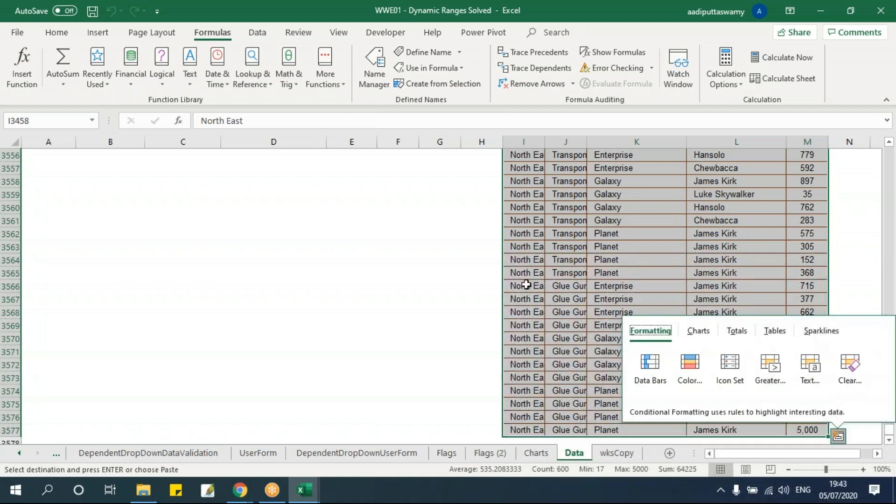
{"action": "left_click", "coordinate": [526, 285]}
{"action": "scroll", "coordinate": [525, 279], "scroll_direction": "up", "scroll_amount": 6}
{"action": "left_click", "coordinate": [525, 282]}
{"action": "key", "text": "ctrl+Up"}
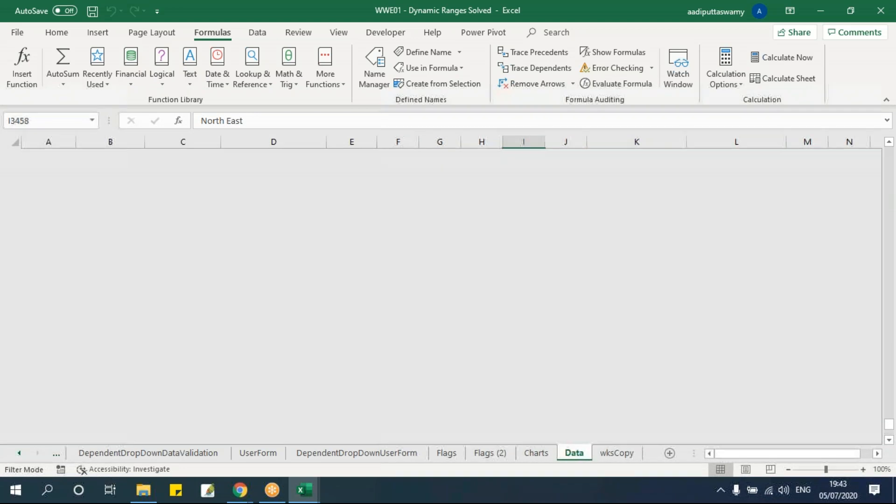
{"action": "key", "text": "Up"}
{"action": "scroll", "coordinate": [177, 244], "scroll_direction": "up", "scroll_amount": 2}
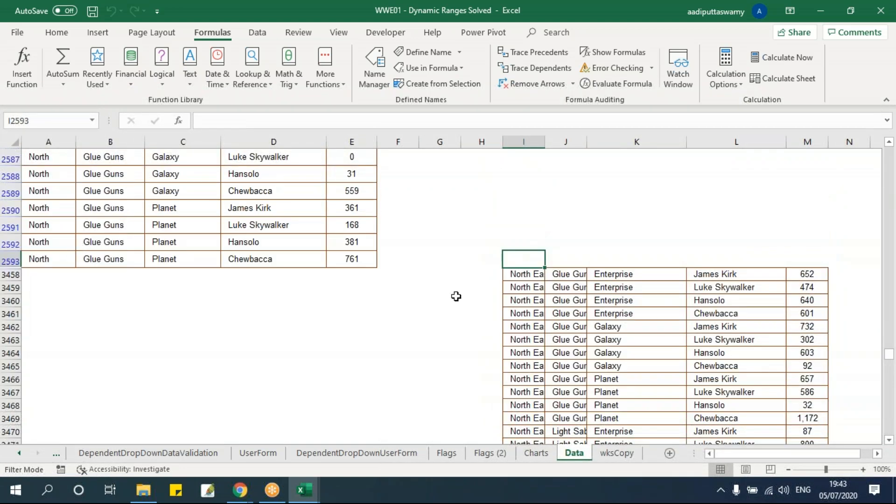
Copy the region name from cell I3458 and replace the AutoFilter criterion in FilterData_DynRange with "North East".
{"action": "left_click", "coordinate": [523, 274]}
{"action": "triple_click", "coordinate": [261, 125]}
{"action": "key", "text": "ctrl+c"}
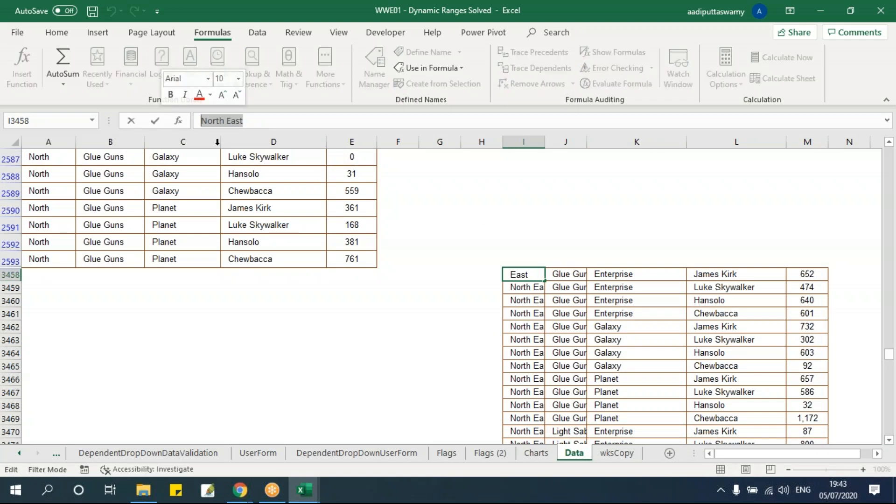
{"action": "left_click", "coordinate": [559, 312]}
{"action": "key", "text": "alt+F11"}
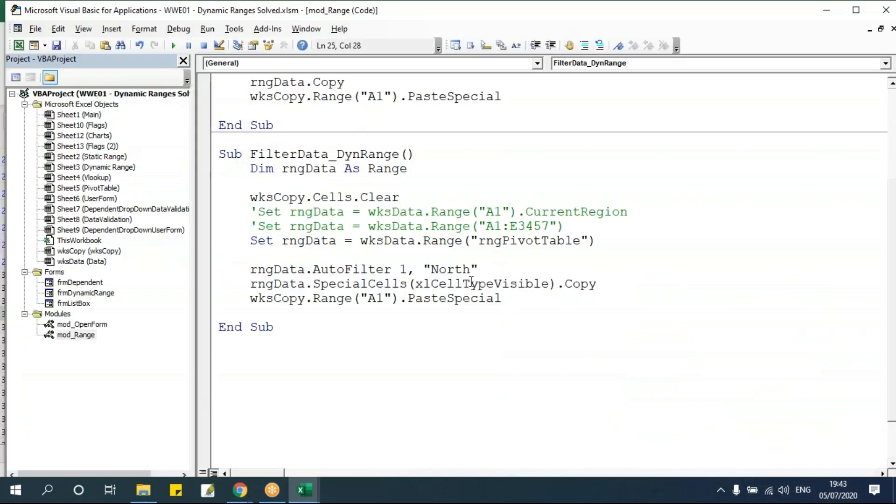
{"action": "left_click_drag", "start_coordinate": [432, 269], "coordinate": [471, 269]}
{"action": "key", "text": "ctrl+v"}
{"action": "left_click", "coordinate": [474, 335]}
{"action": "left_click", "coordinate": [477, 269]}
Run FilterData_DynRange with the "North East" criterion and check the output on the wksCopy sheet.
{"action": "left_click", "coordinate": [174, 45]}
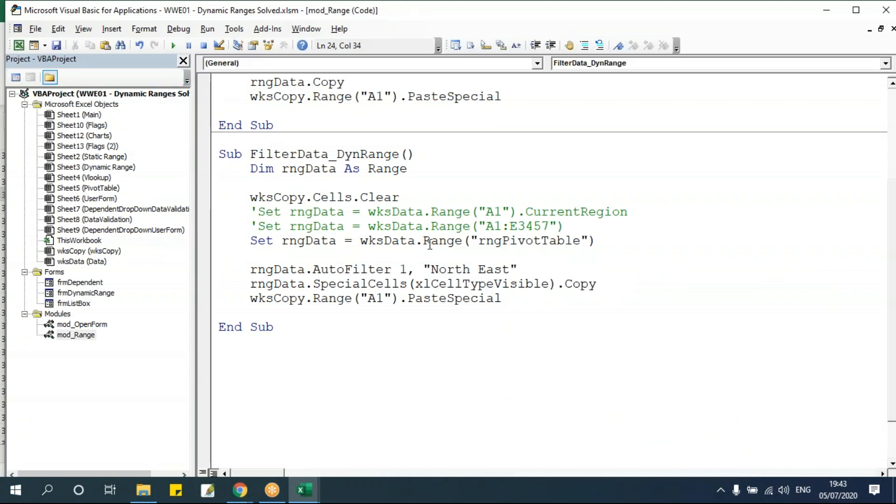
{"action": "key", "text": "alt+F11"}
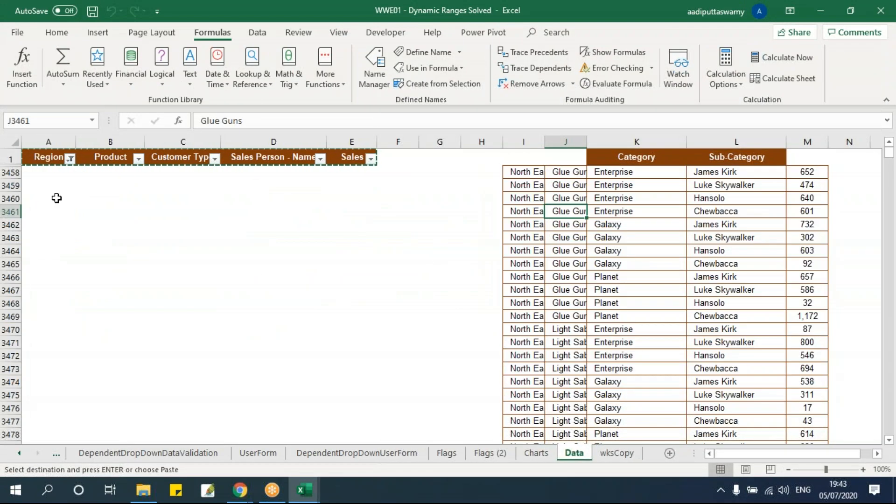
{"action": "left_click", "coordinate": [617, 452]}
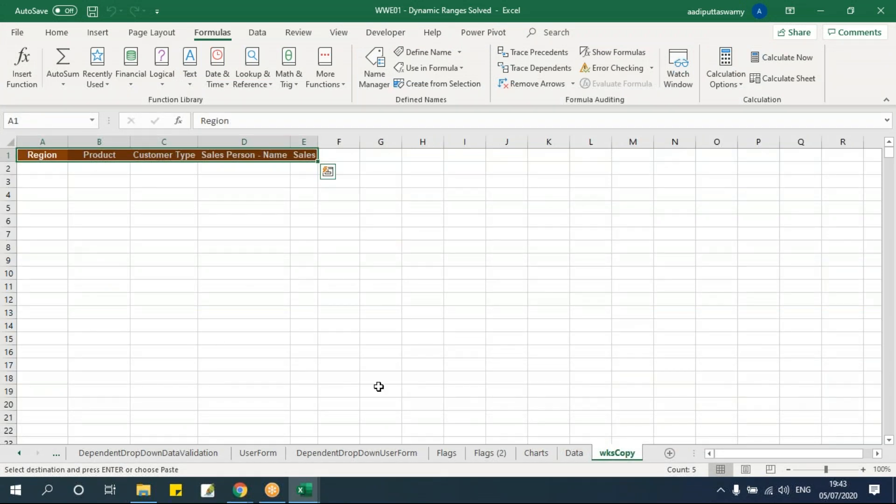
Clear the filter on the Data sheet and copy the separate North East block I3458:M3577.
{"action": "left_click", "coordinate": [574, 453]}
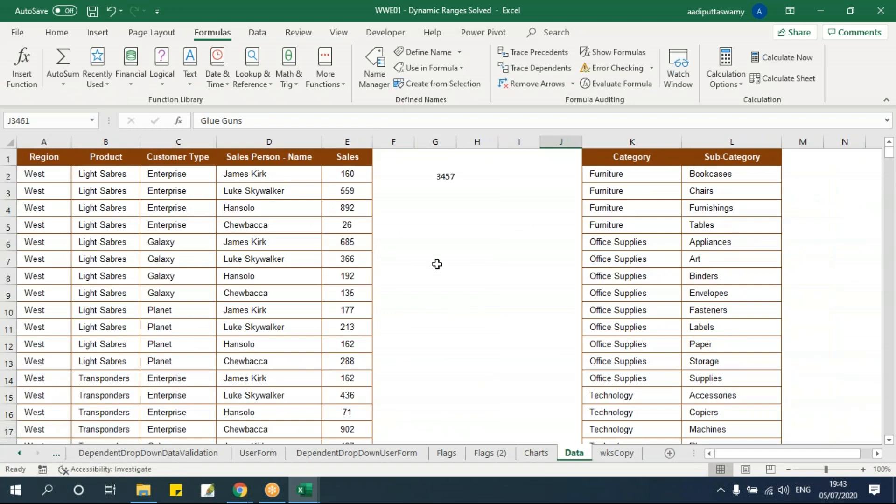
{"action": "left_click", "coordinate": [347, 258]}
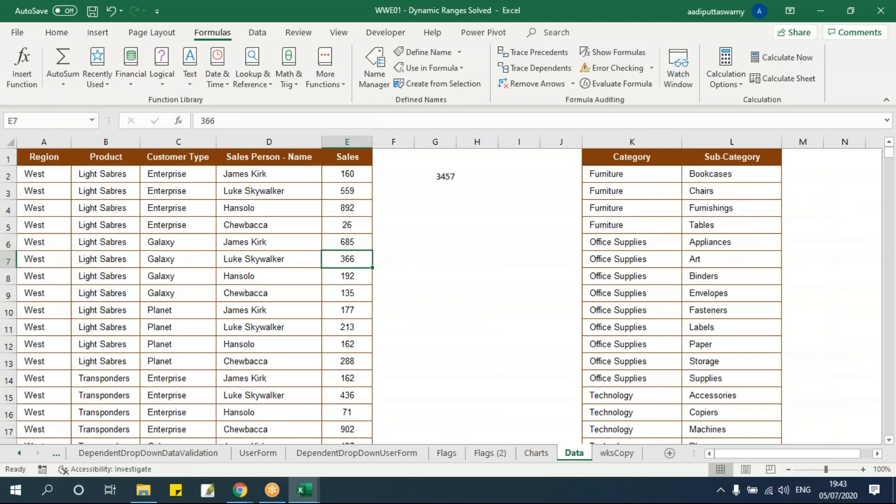
{"action": "key", "text": "ctrl+Down"}
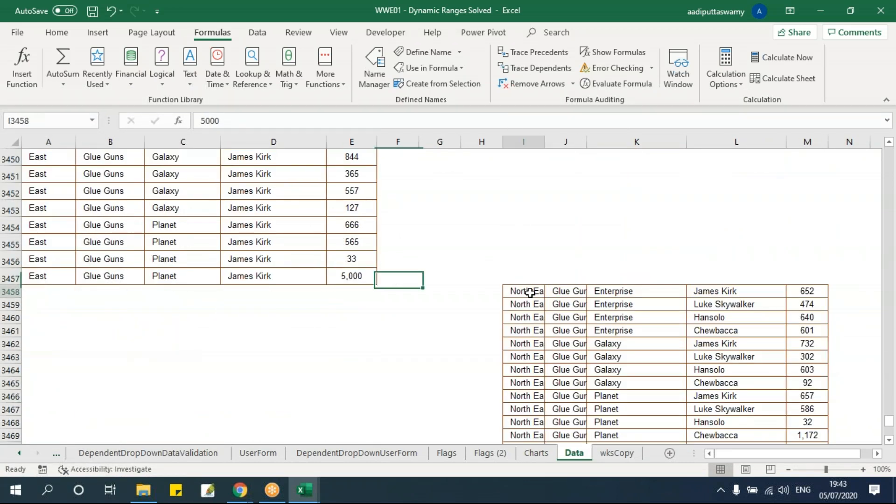
{"action": "left_click_drag", "start_coordinate": [529, 293], "coordinate": [806, 330]}
{"action": "key", "text": "ctrl+shift+Down"}
{"action": "key", "text": "ctrl+c"}
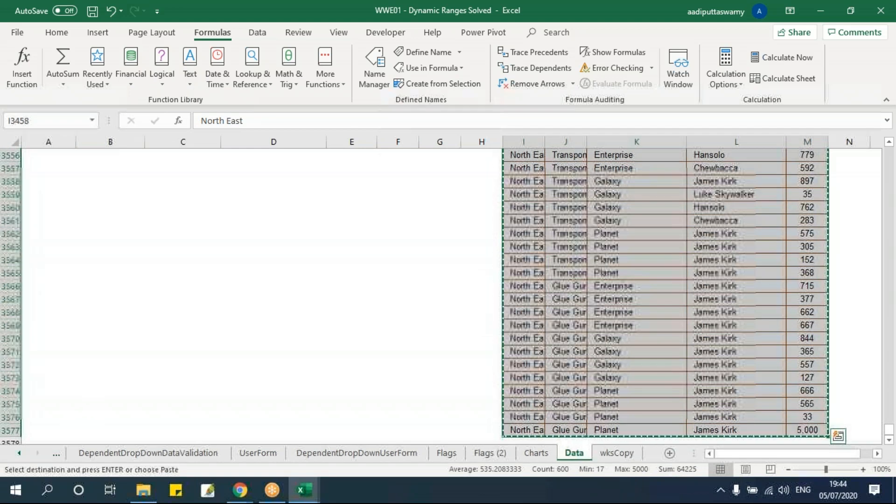
Paste the copied North East rows directly below the main data, starting at cell A3458.
{"action": "key", "text": "Up"}
{"action": "key", "text": "Up"}
{"action": "key", "text": "ctrl+Left"}
{"action": "key", "text": "ctrl+Left"}
{"action": "key", "text": "Down"}
{"action": "key", "text": "Down"}
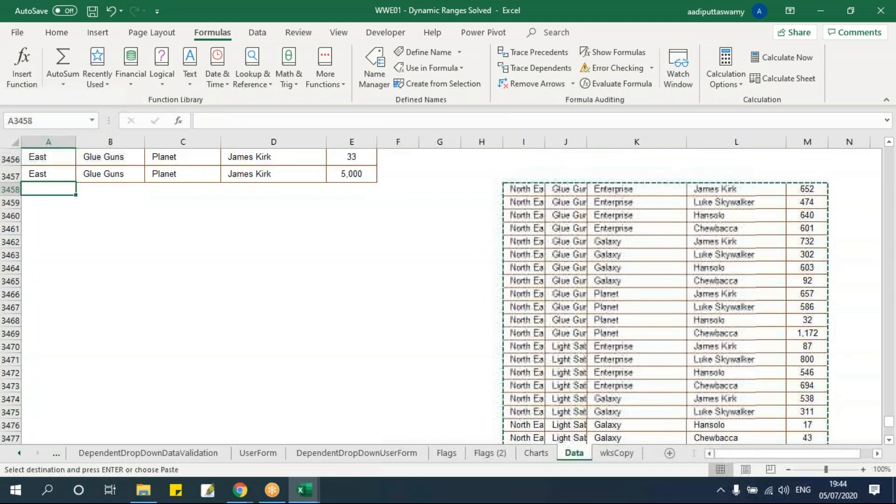
{"action": "key", "text": "ctrl+v"}
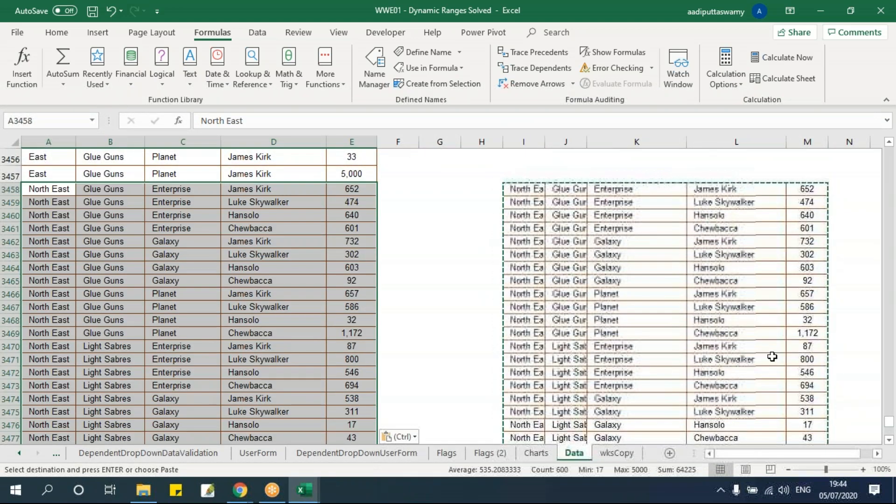
{"action": "left_click", "coordinate": [256, 280]}
Rerun FilterData_DynRange on the extended data and check the last pasted North East row on the wksCopy sheet.
{"action": "key", "text": "alt+F11"}
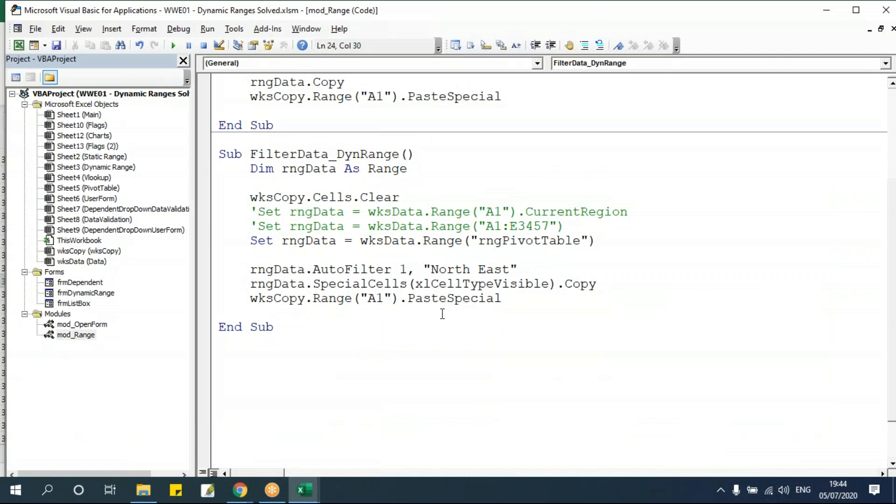
{"action": "key", "text": "alt+F11"}
{"action": "left_click", "coordinate": [56, 202]}
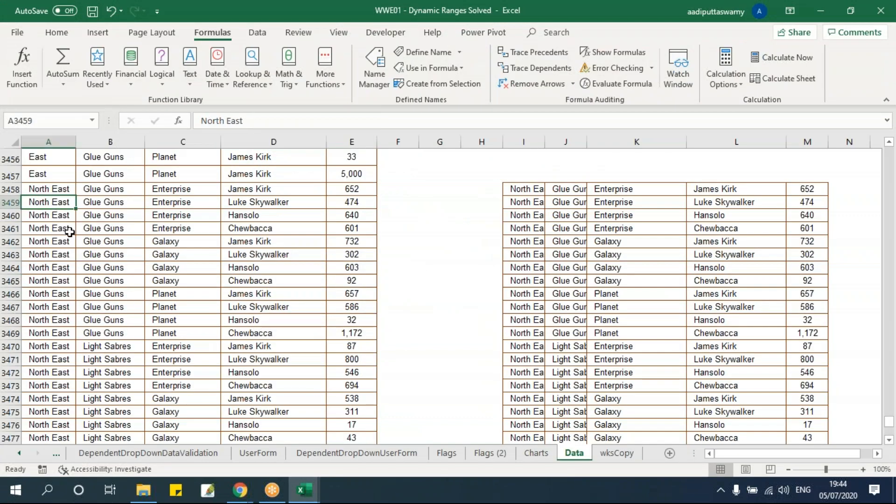
{"action": "key", "text": "alt+F11"}
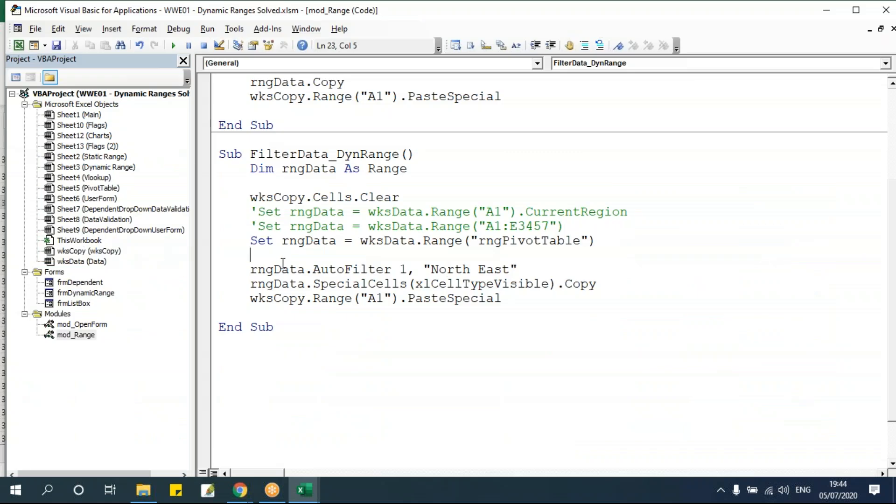
{"action": "left_click", "coordinate": [173, 45]}
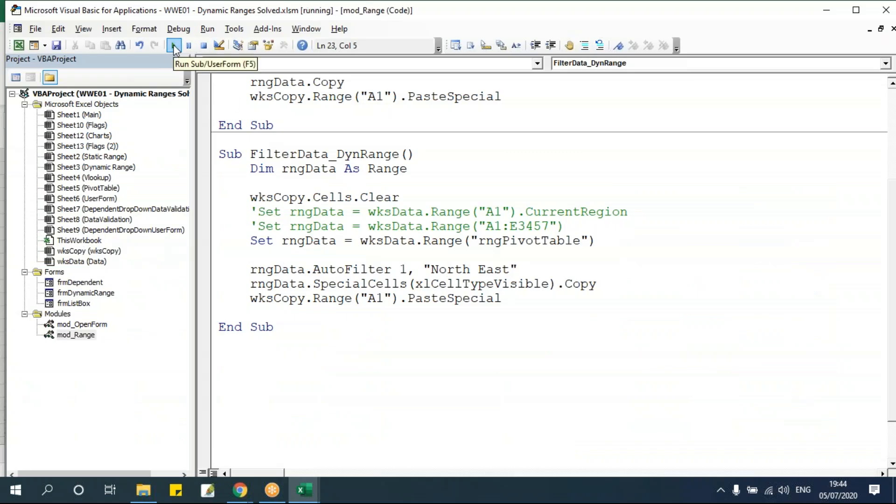
{"action": "left_click", "coordinate": [289, 240]}
{"action": "key", "text": "alt+F11"}
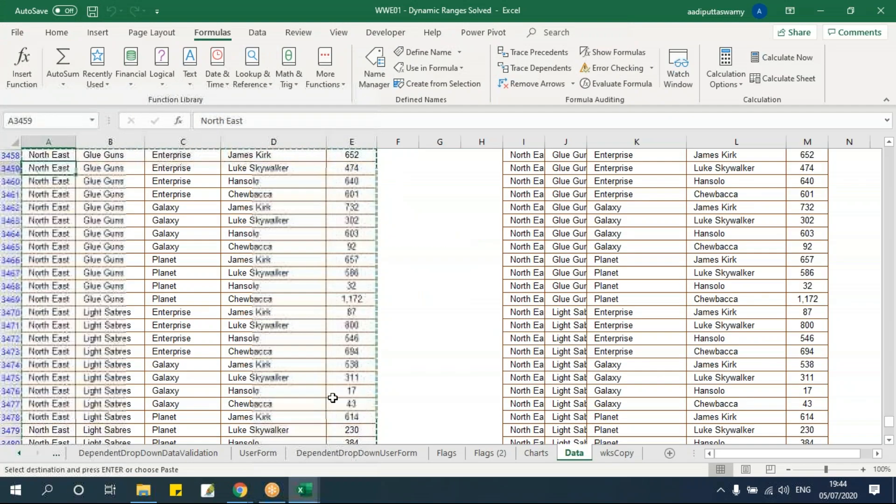
{"action": "left_click", "coordinate": [616, 452]}
{"action": "left_click", "coordinate": [38, 170]}
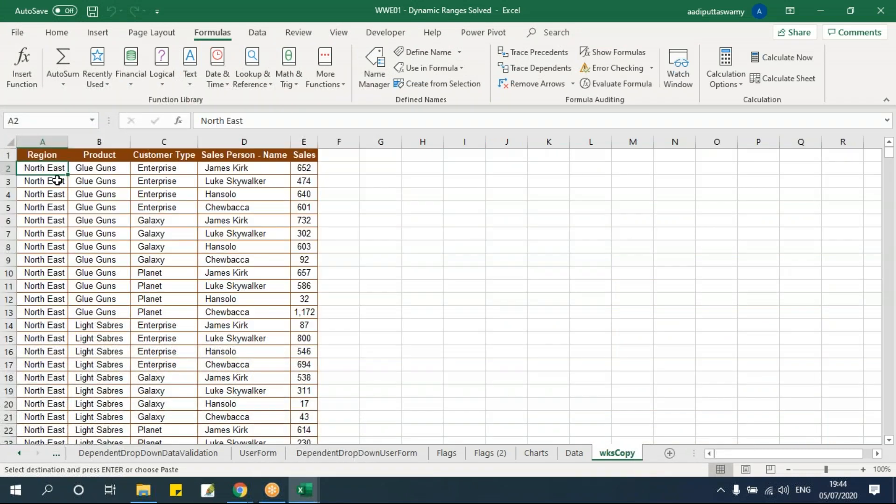
{"action": "key", "text": "ctrl+Down"}
{"action": "key", "text": "alt+F11"}
{"action": "key", "text": "Down"}
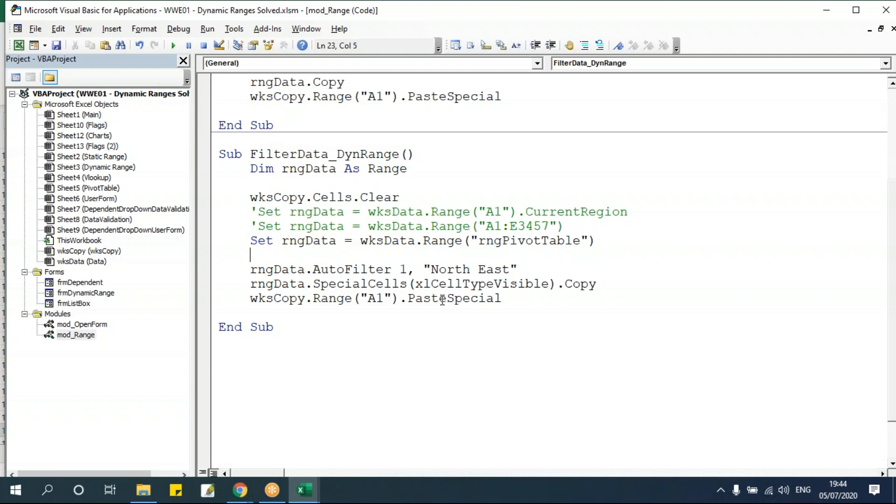
Return to the workbook and open the Main sheet.
{"action": "key", "text": "alt+F11"}
{"action": "left_click", "coordinate": [19, 454]}
{"action": "left_click", "coordinate": [18, 454]}
{"action": "left_click", "coordinate": [18, 454]}
{"action": "left_click", "coordinate": [19, 454]}
{"action": "left_click", "coordinate": [19, 453]}
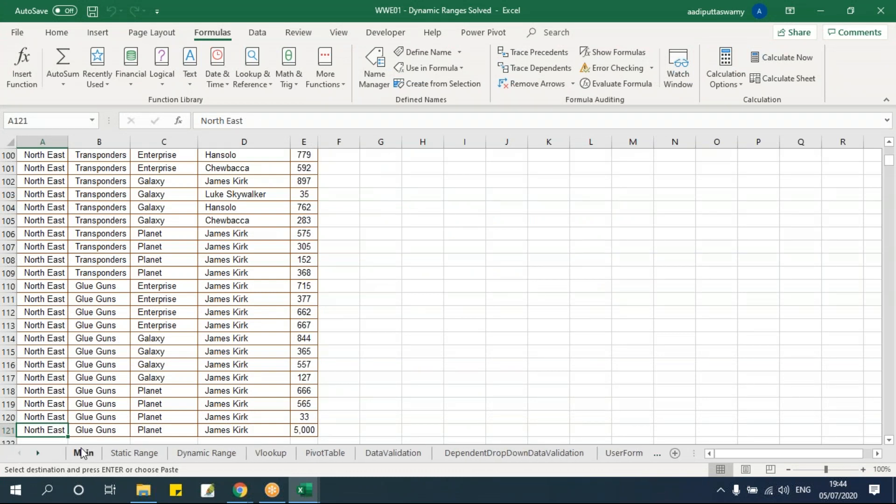
{"action": "left_click", "coordinate": [82, 453]}
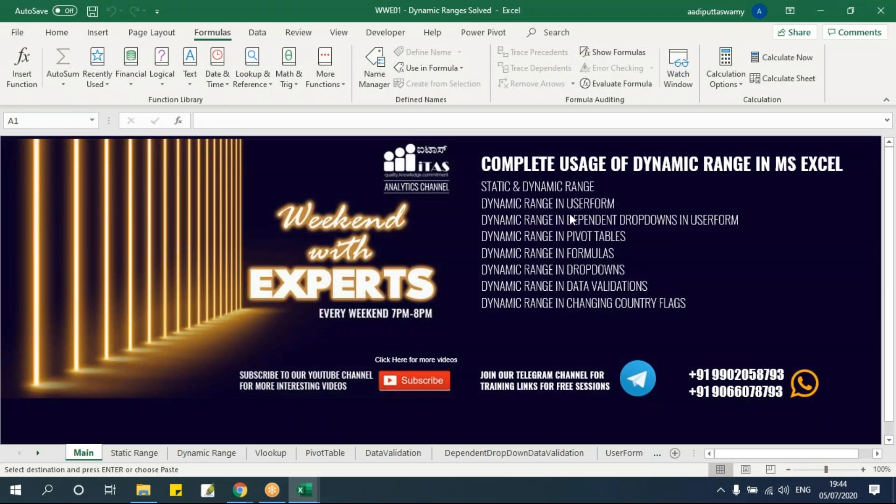